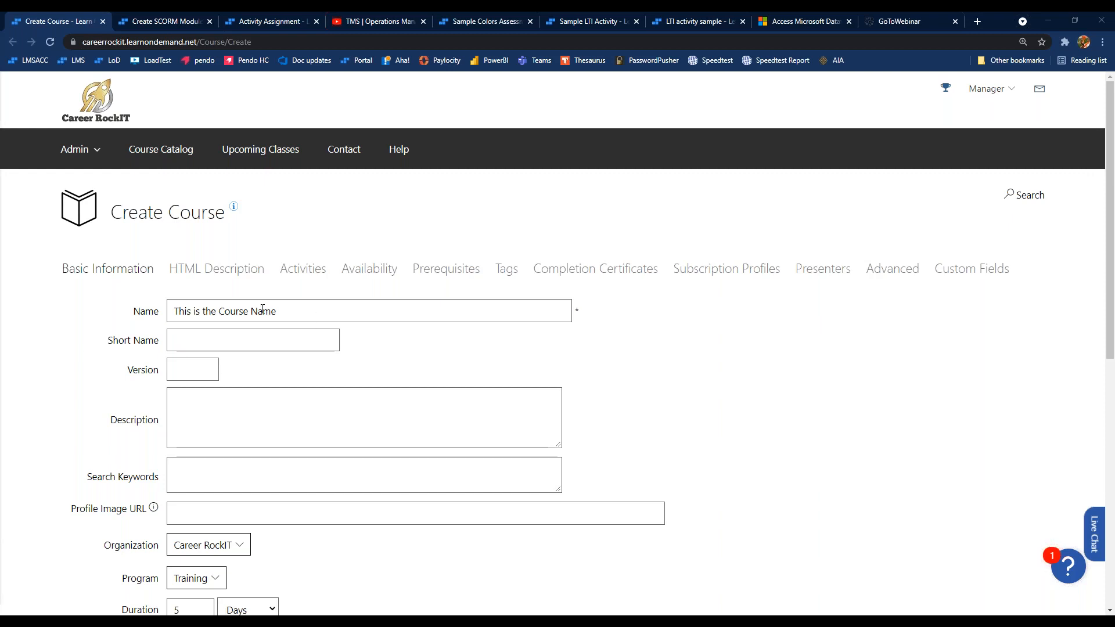
- Review the new course's basic information fields, from the course name to the training days
drag(285, 310, 114, 303)
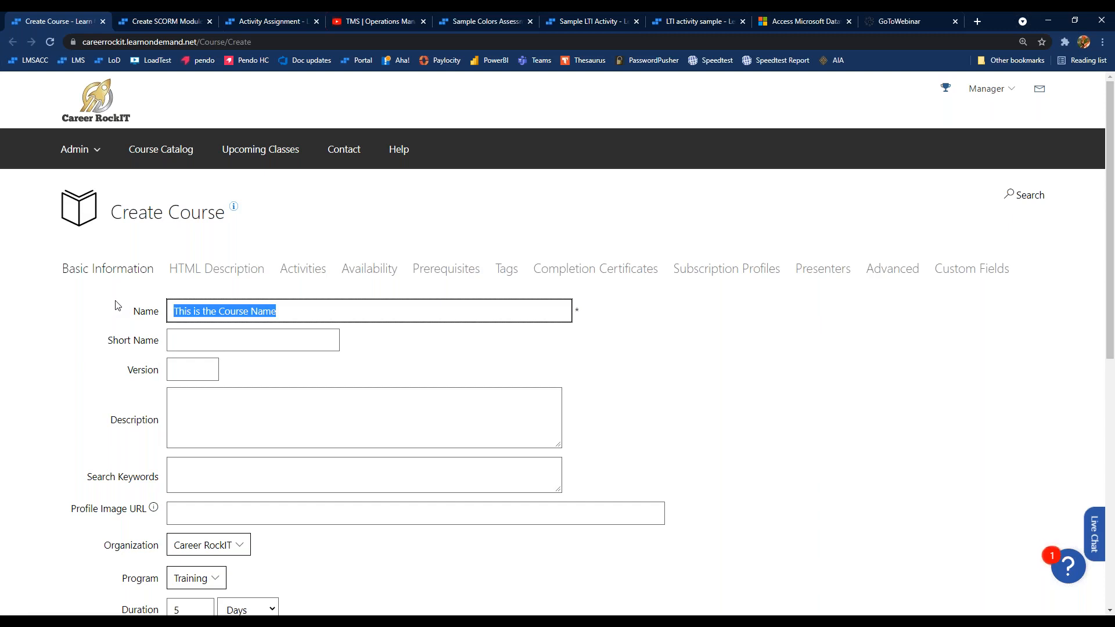
scroll(112, 306, down, 2)
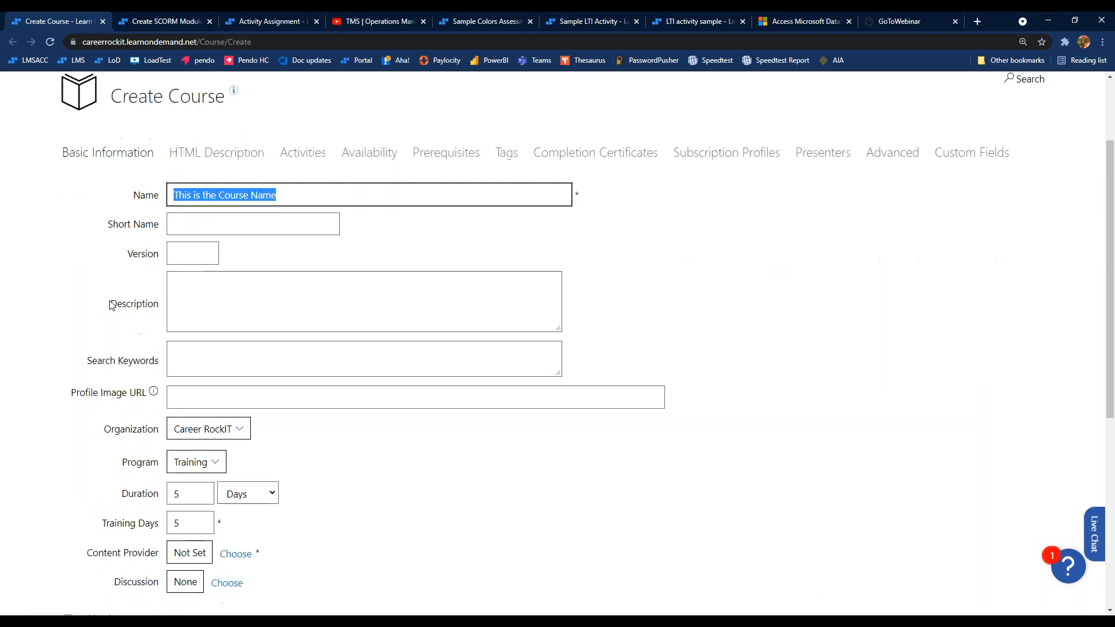
scroll(112, 306, down, 1)
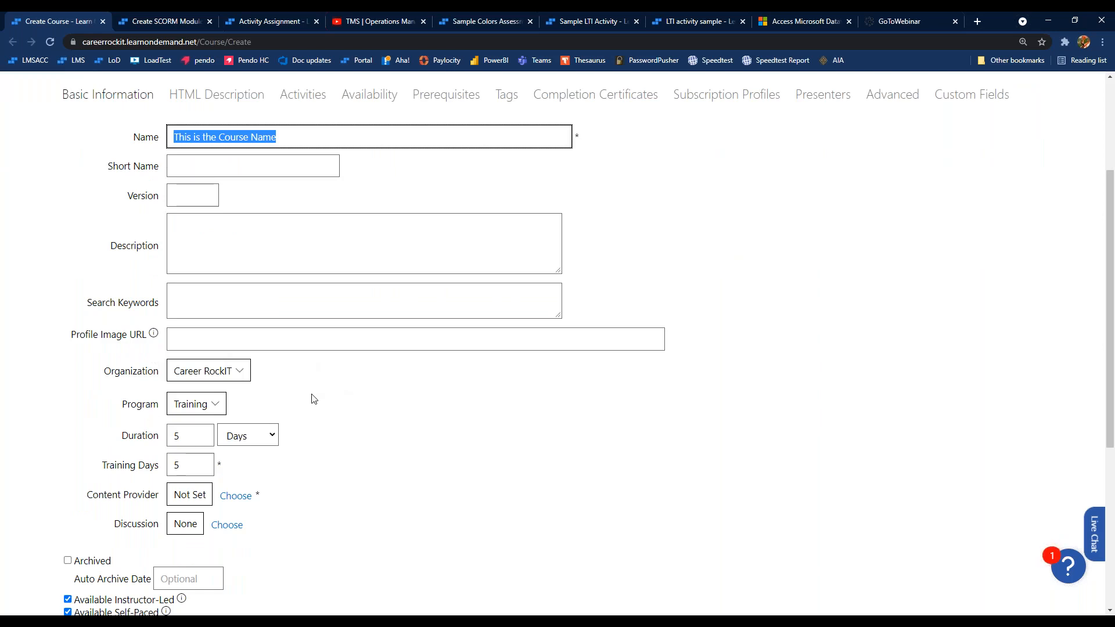
click(185, 462)
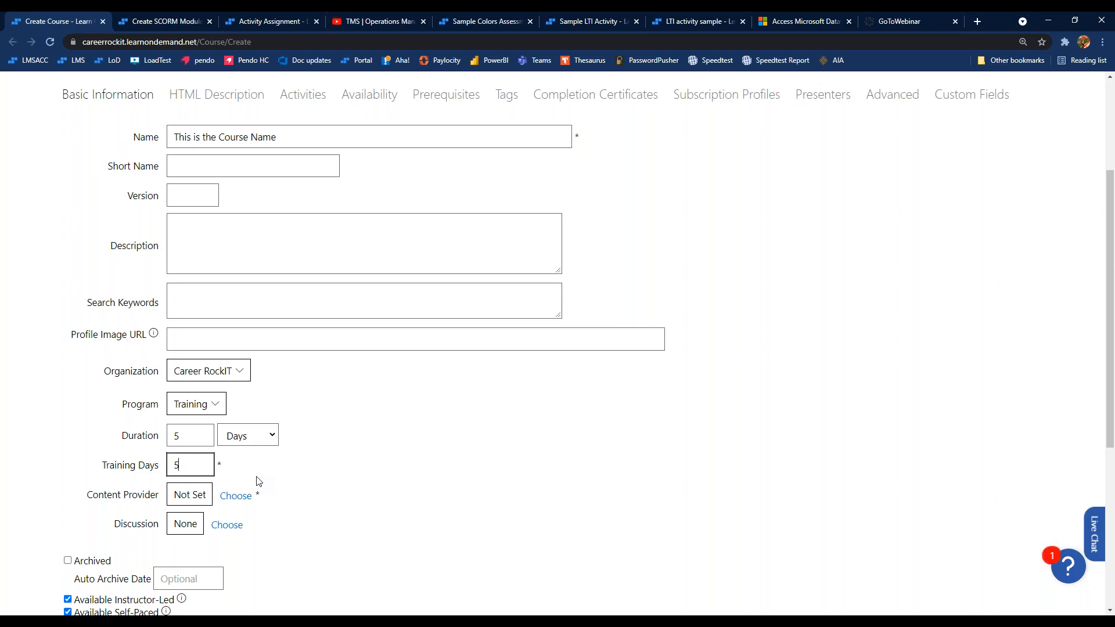
key(ctrl+a)
- Search for the available content providers and set the course's content provider to Career Rockit
scroll(277, 485, down, 1)
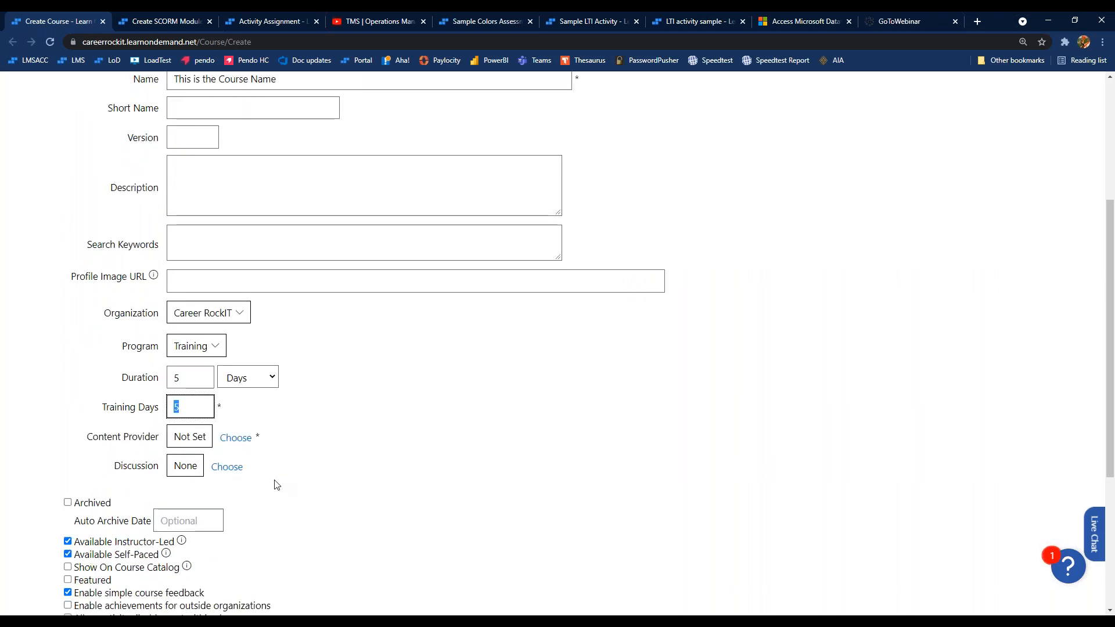
scroll(274, 485, down, 1)
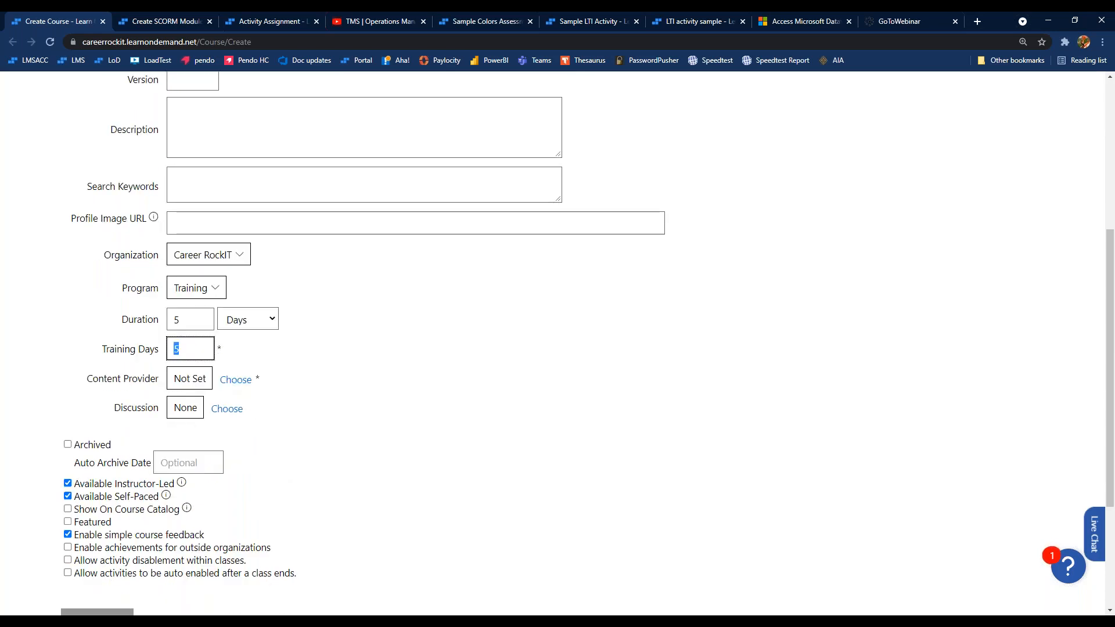
click(238, 381)
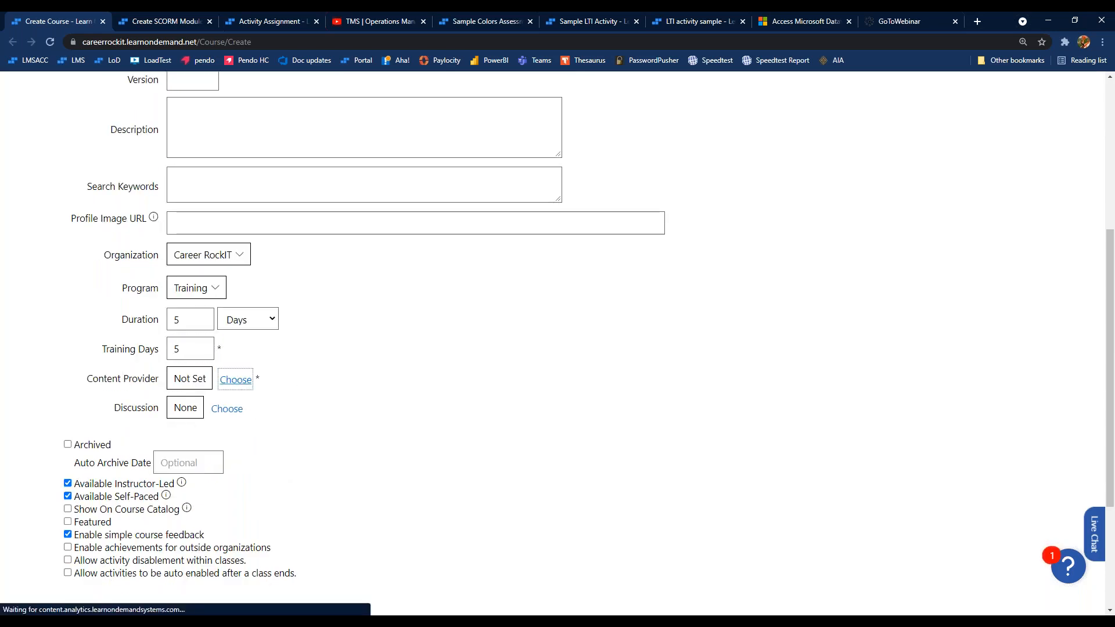
click(161, 231)
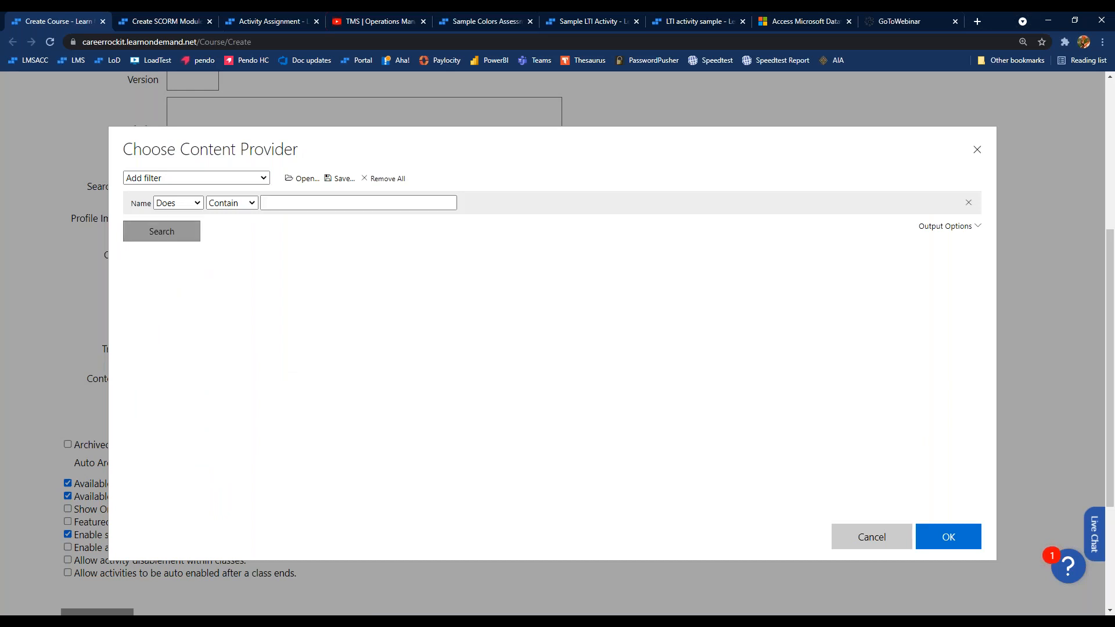
click(200, 326)
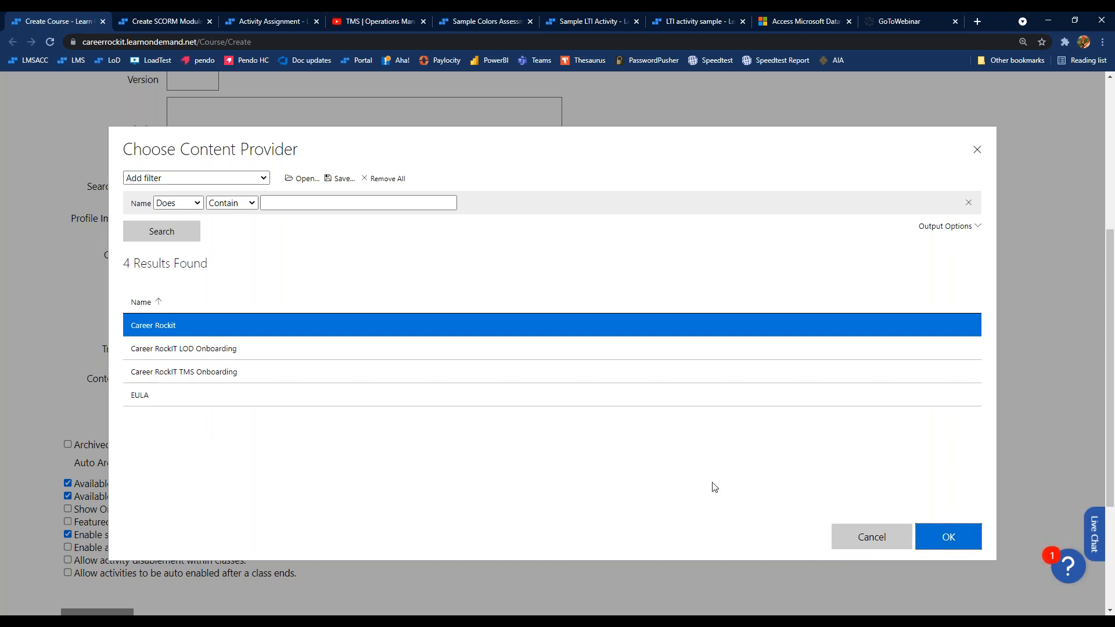
click(933, 536)
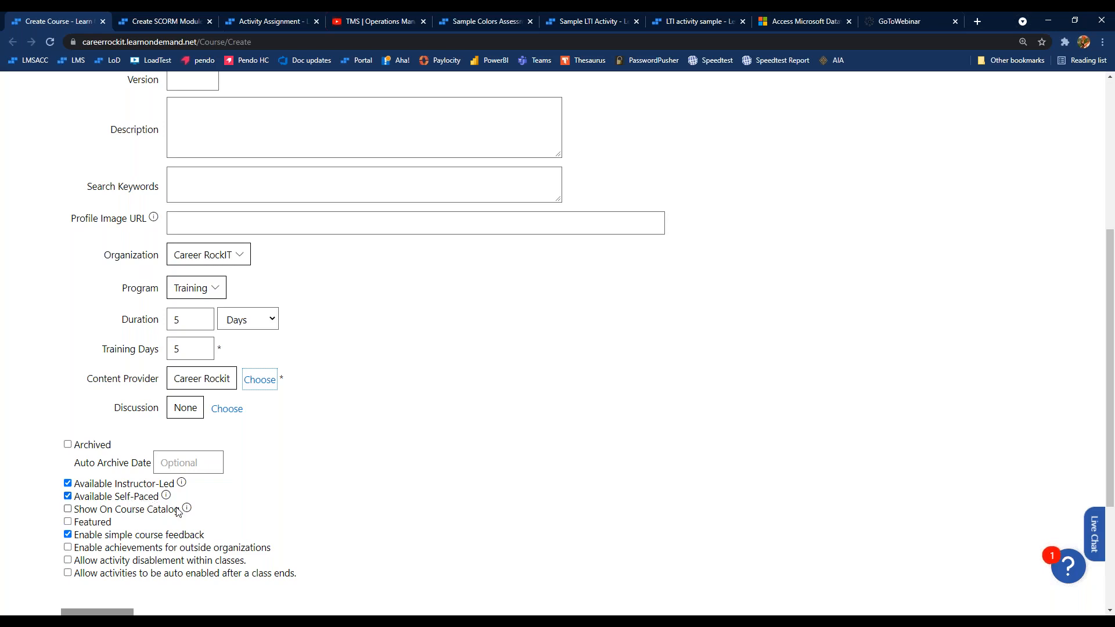
- Examine the course's instructor-led and self-paced options, then its Availability and Activities settings
click(66, 481)
mouse_move(137, 493)
mouse_move(246, 493)
scroll(376, 484, up, 5)
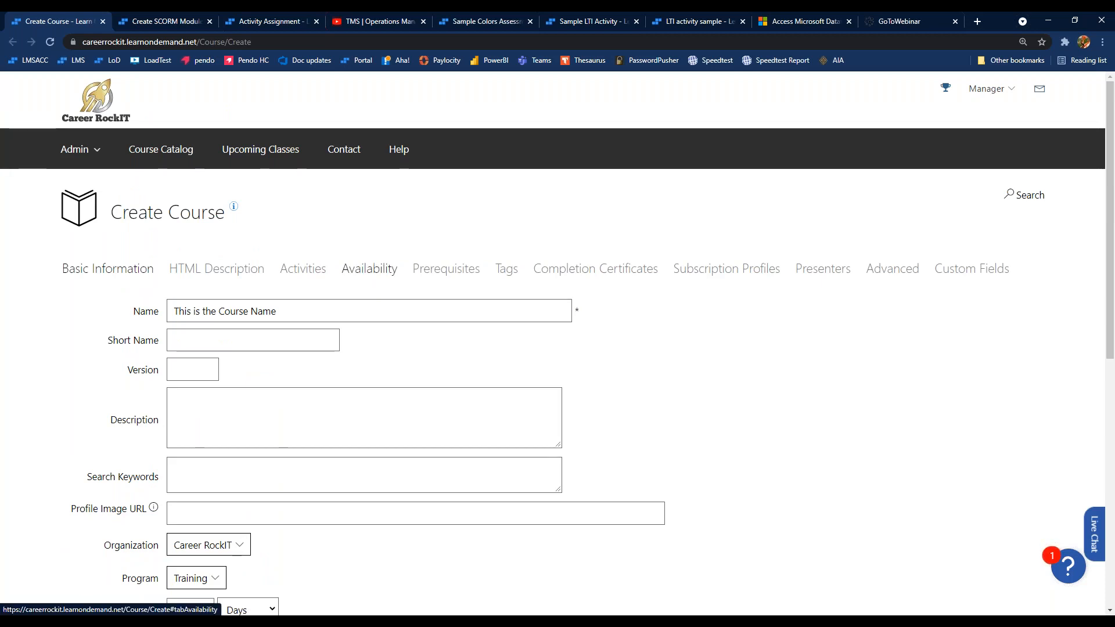
click(369, 269)
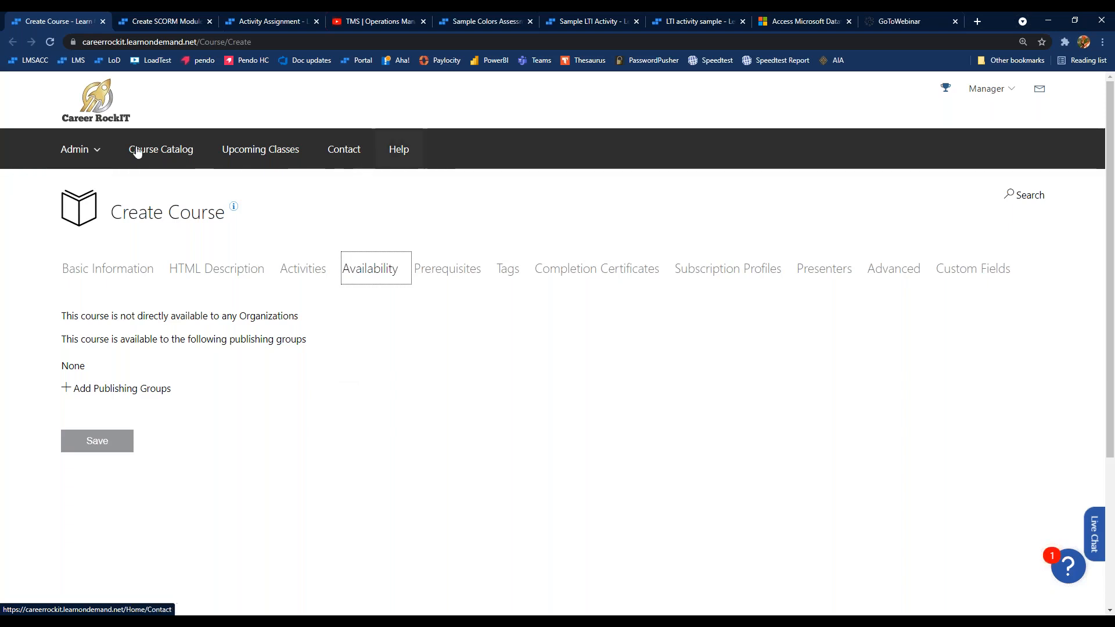
key(shift+Tab)
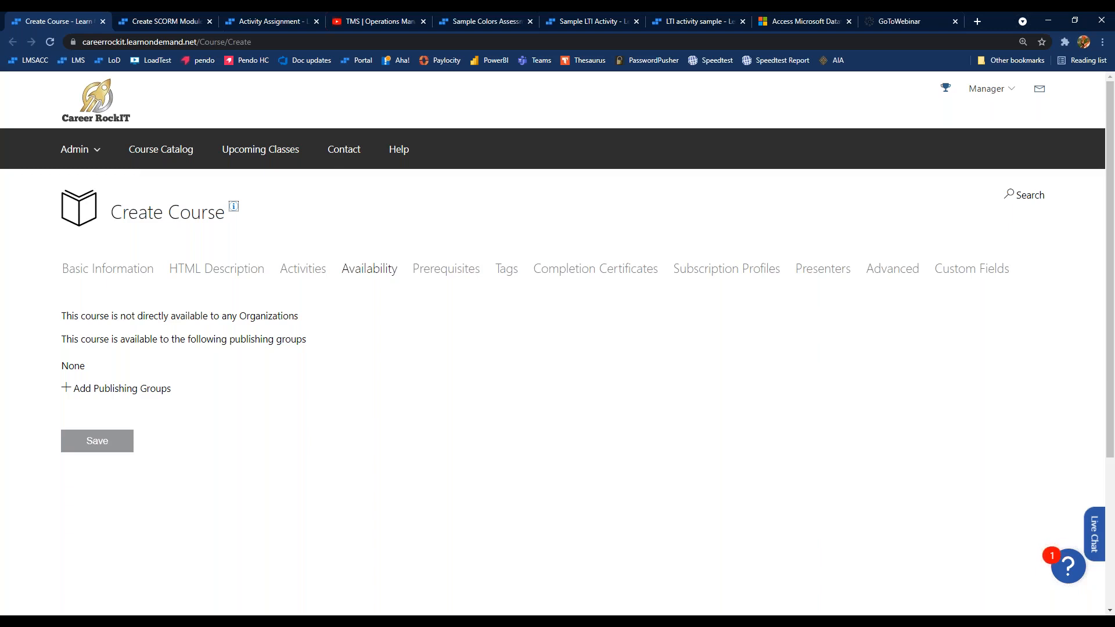
click(321, 278)
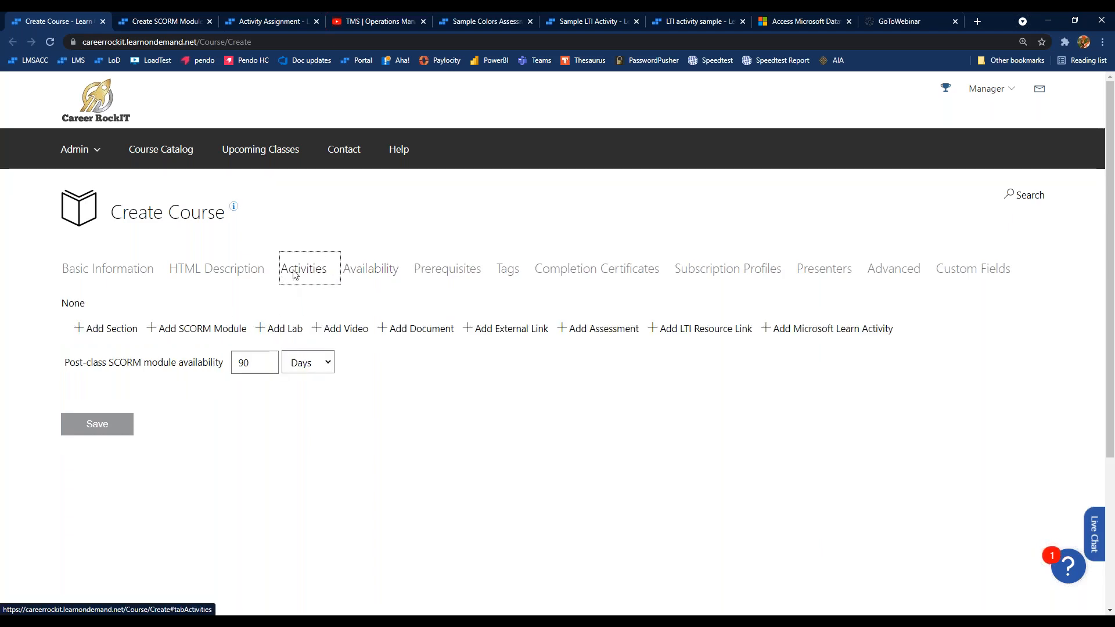
click(246, 243)
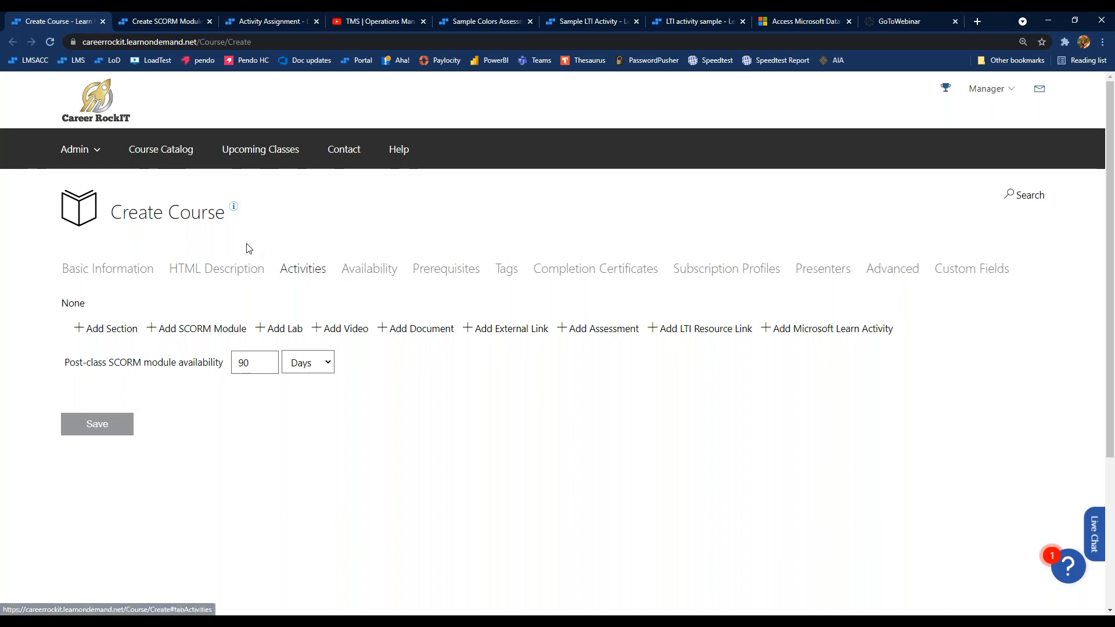
click(373, 278)
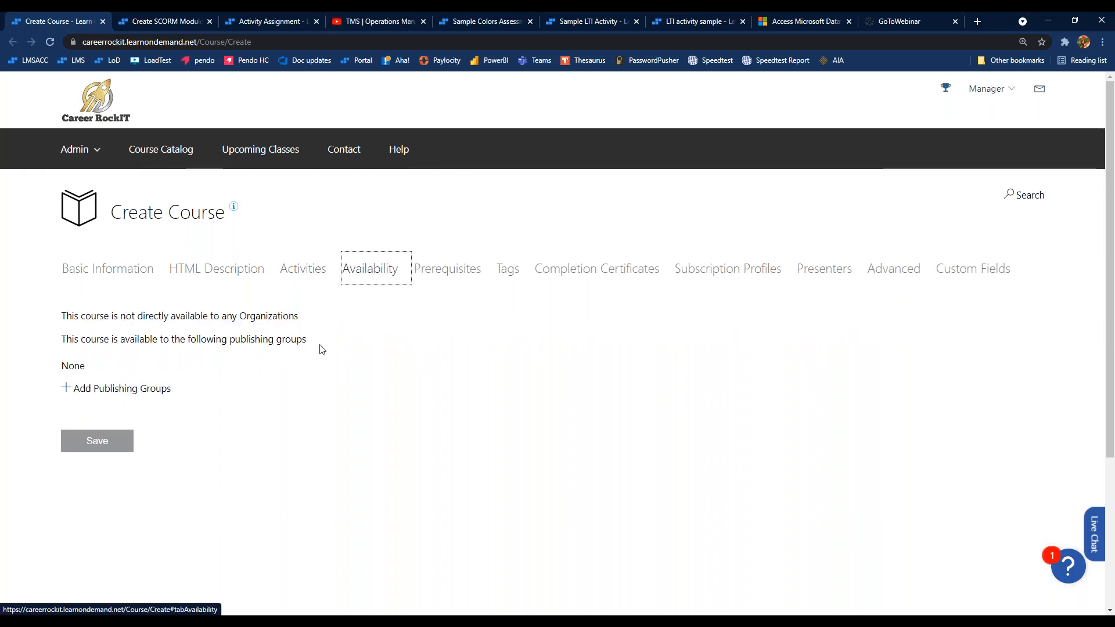
click(374, 199)
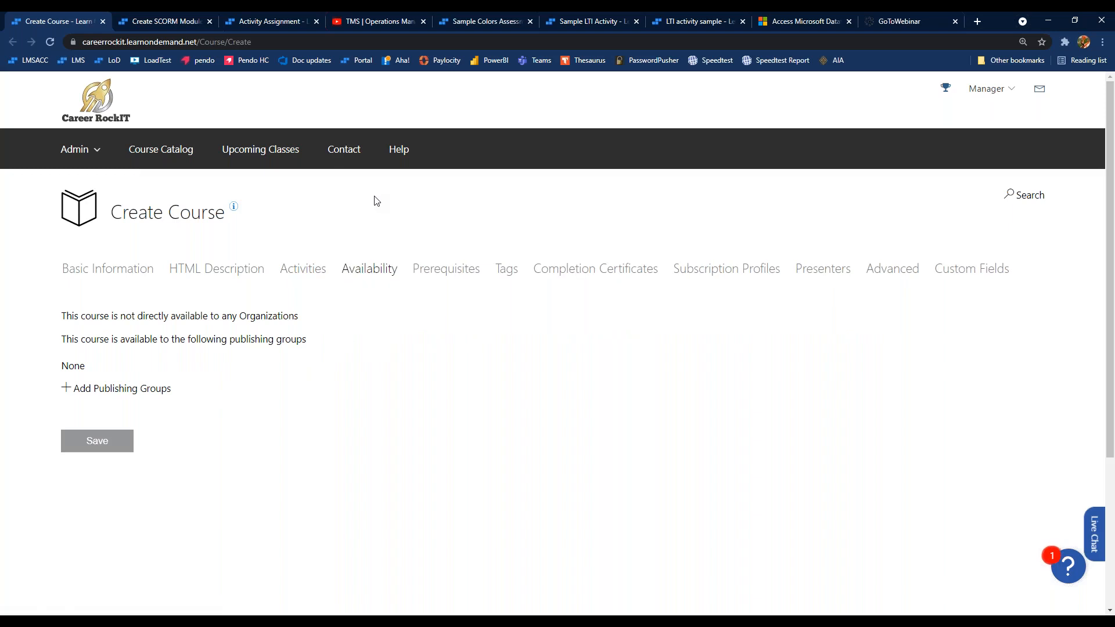
- Return to the basic information and review the Available Instructor-Led and Available Self-Paced options
click(137, 271)
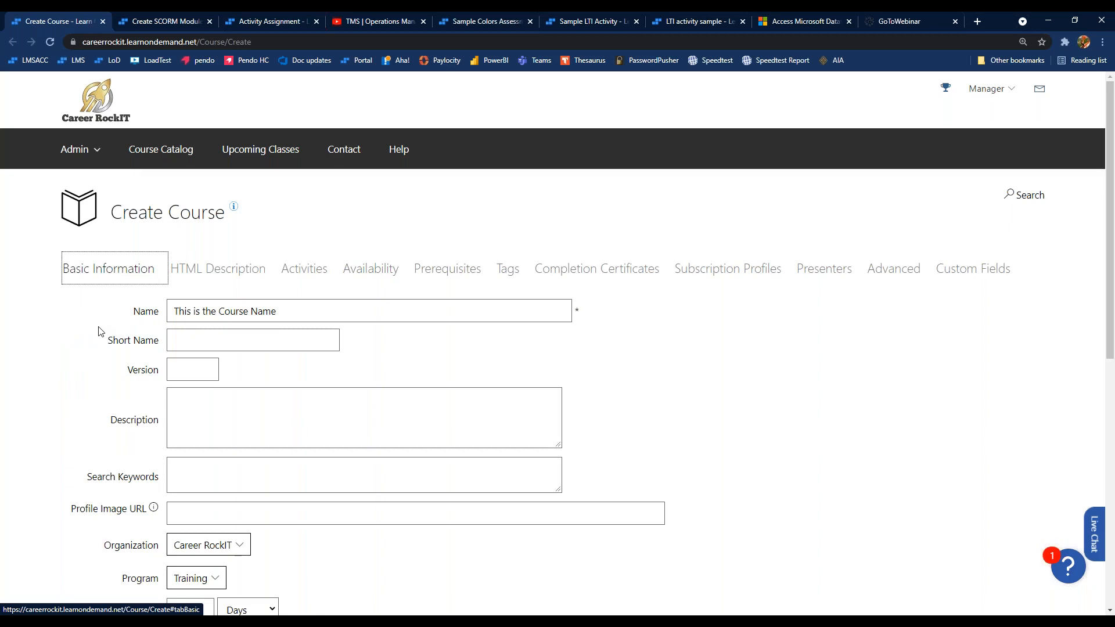
scroll(99, 331, down, 7)
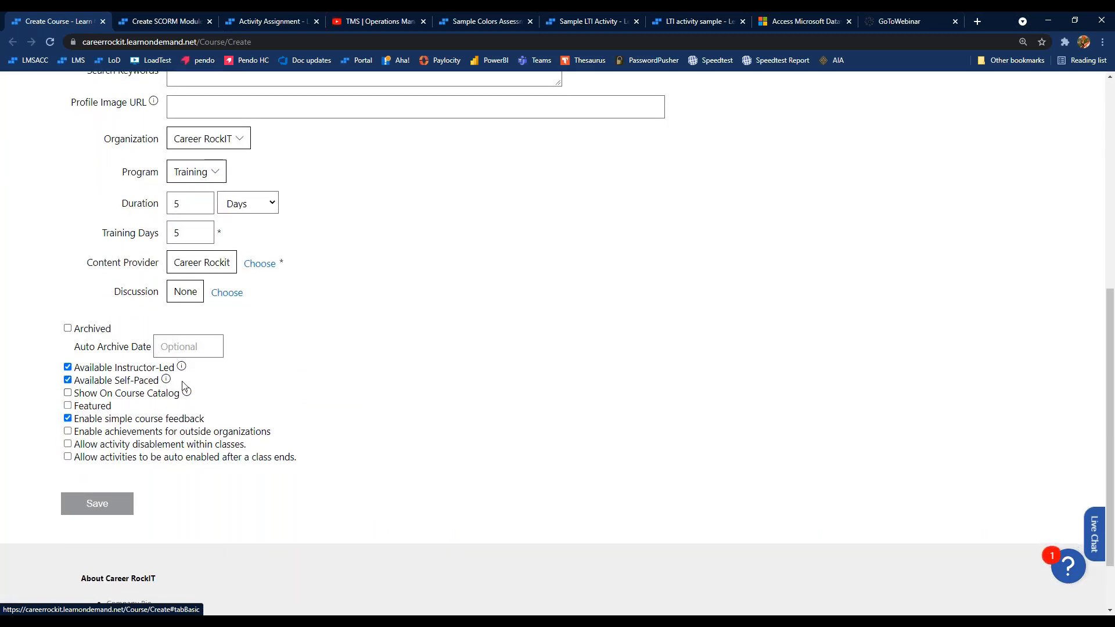
drag(163, 381, 69, 368)
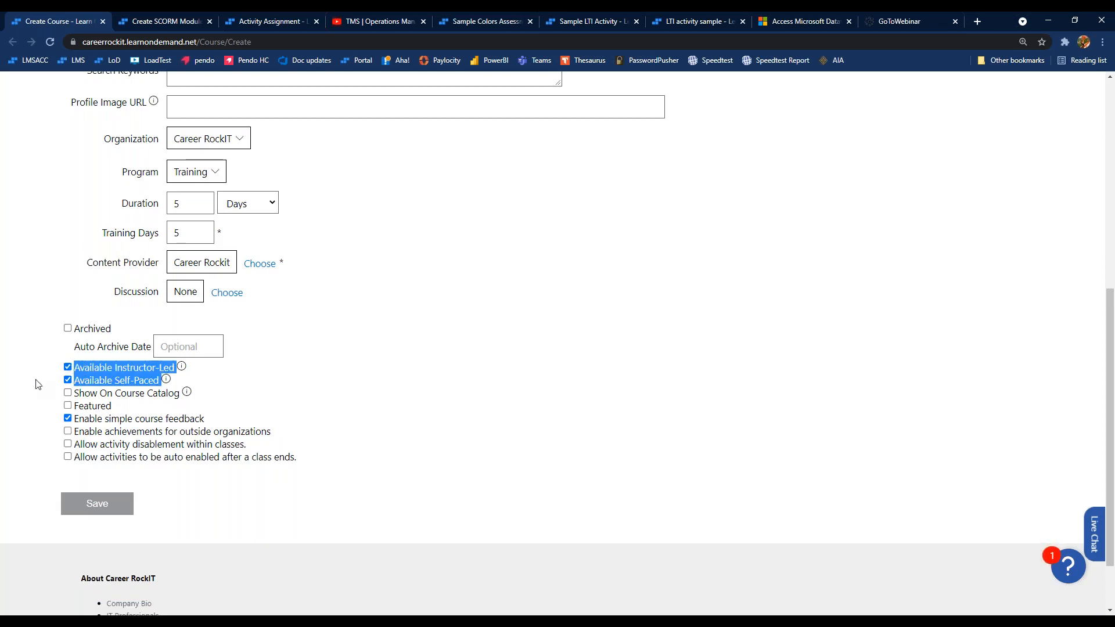
- Add a video activity to the course and review its instructor-led and self-paced options
scroll(34, 383, up, 6)
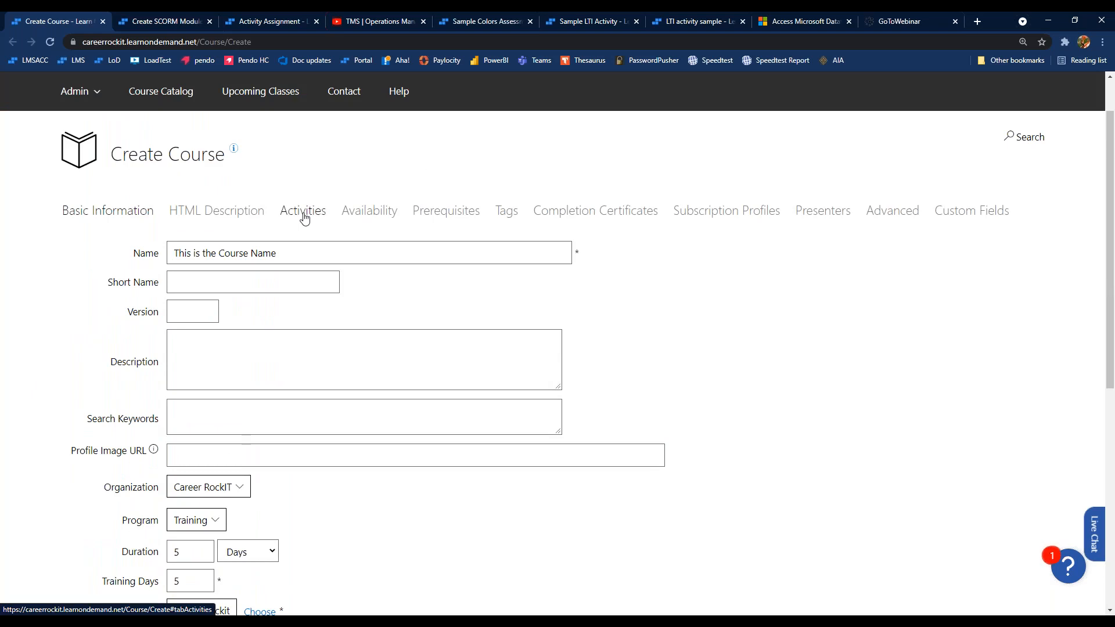
click(304, 215)
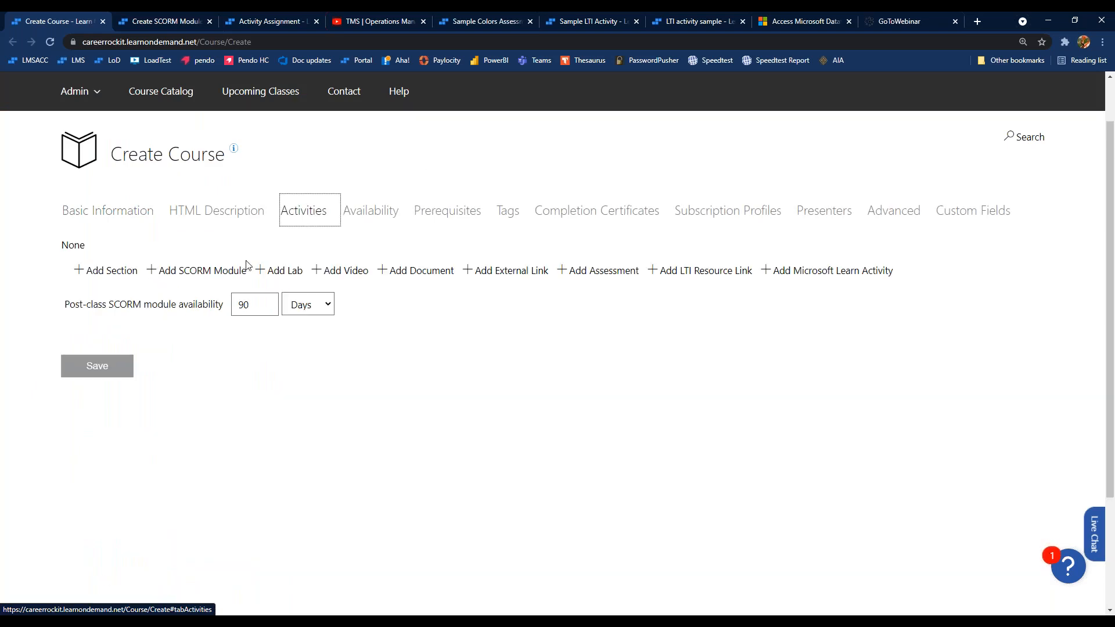
click(343, 271)
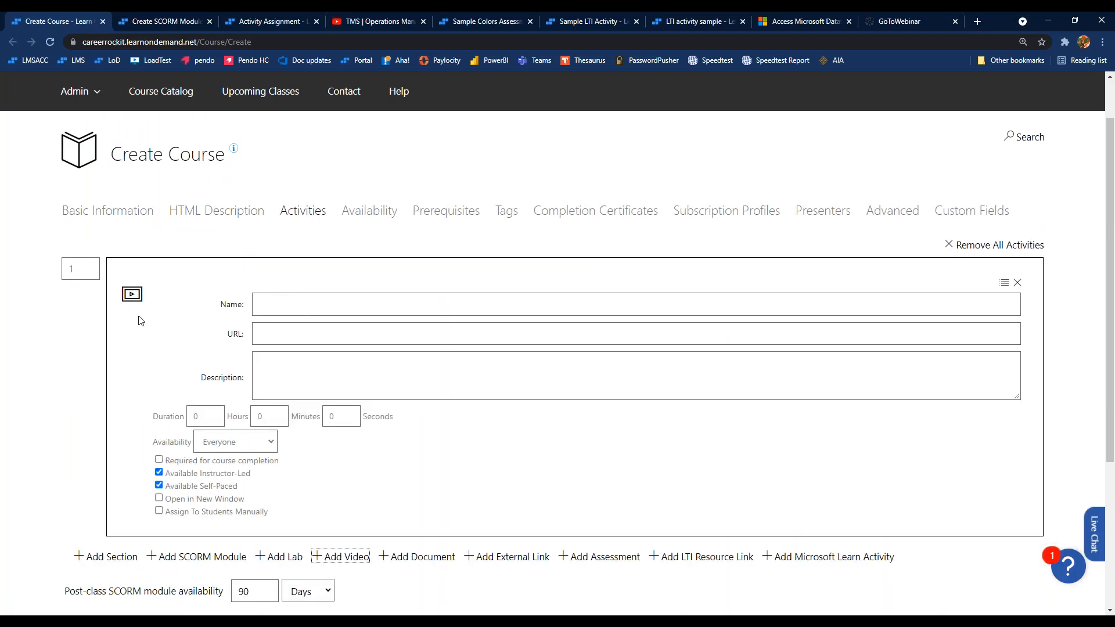
drag(239, 490, 165, 476)
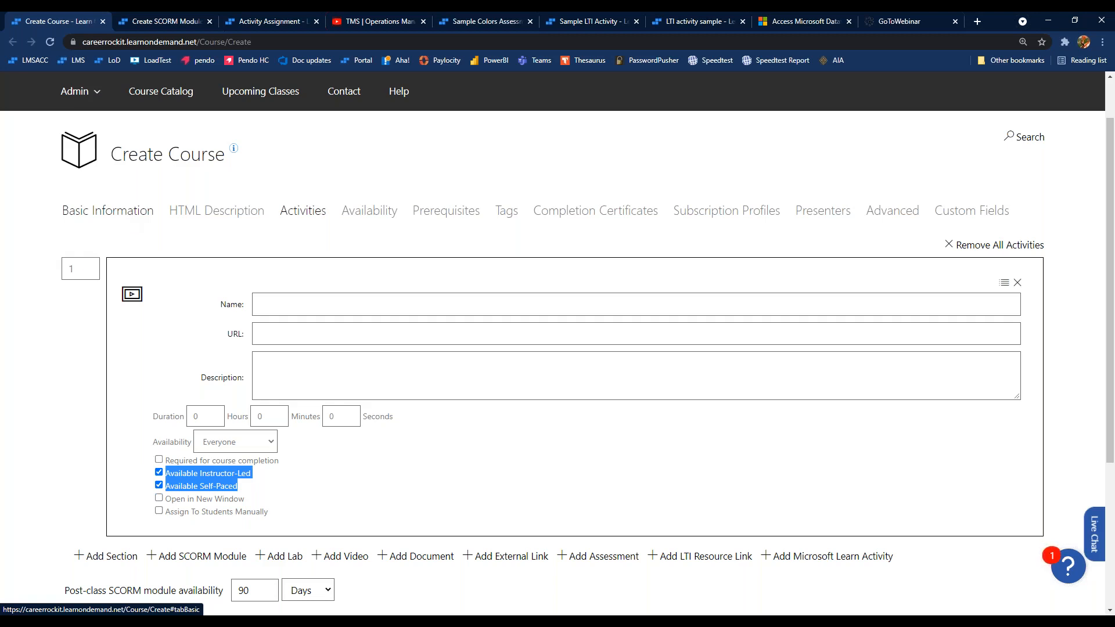
- Turn off Available Instructor-Led in the course's basic information and check which availability options the video activity offers
click(130, 220)
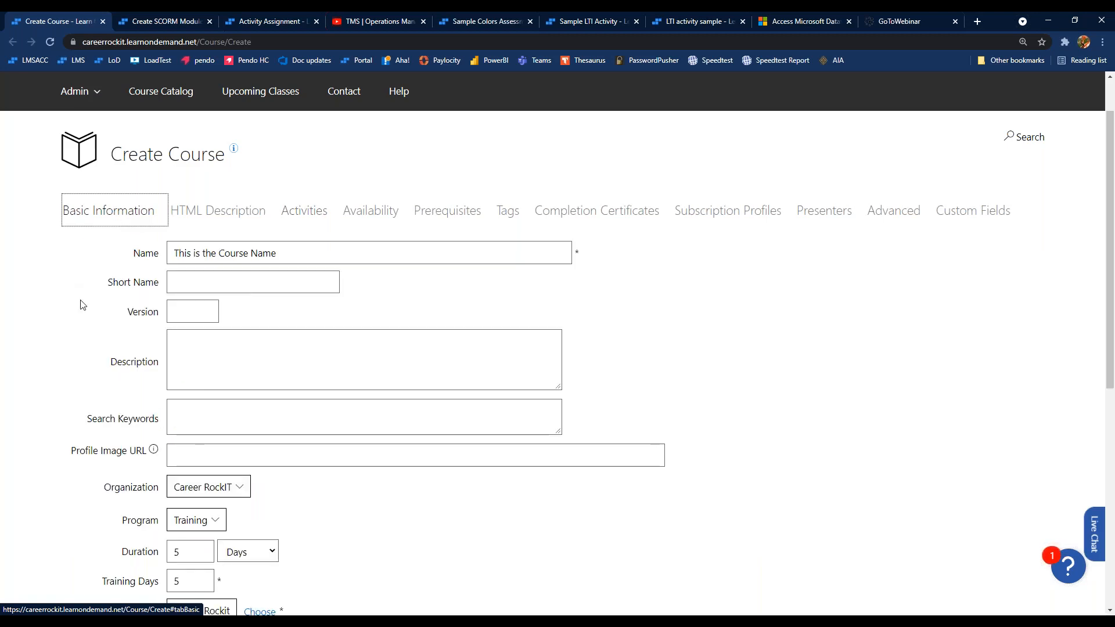
scroll(82, 305, down, 1)
scroll(81, 305, down, 2)
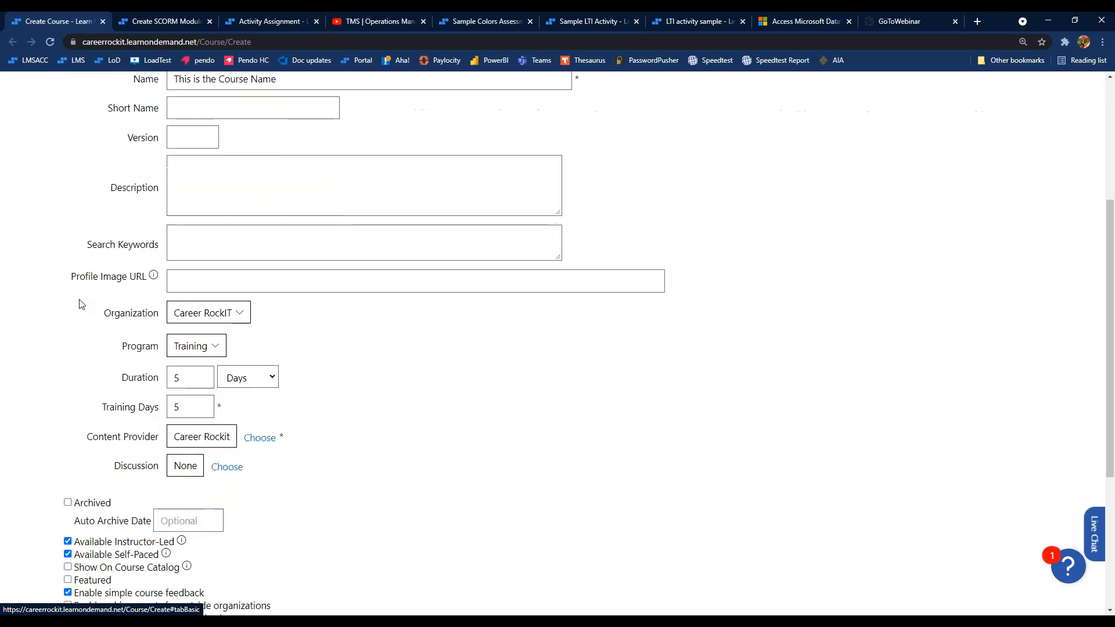
scroll(81, 304, down, 2)
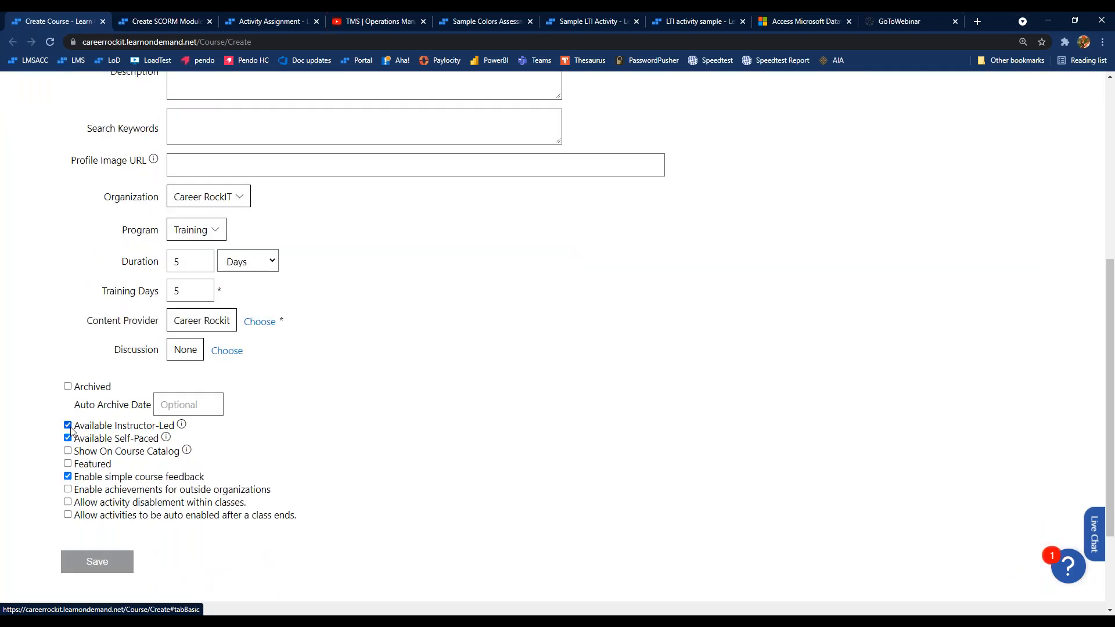
click(70, 426)
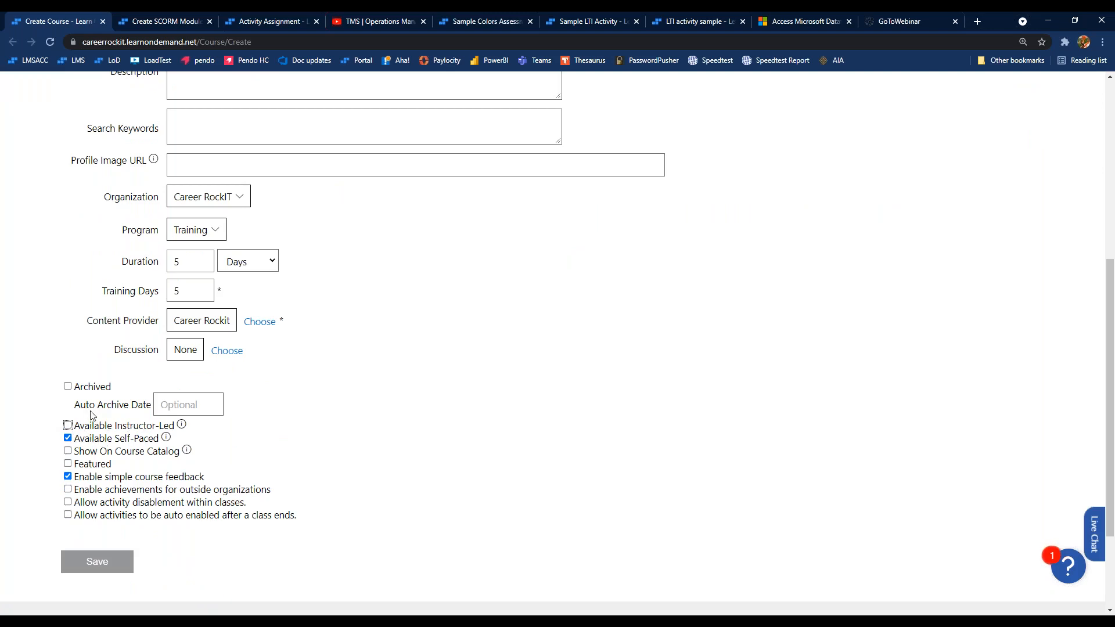
scroll(110, 371, up, 6)
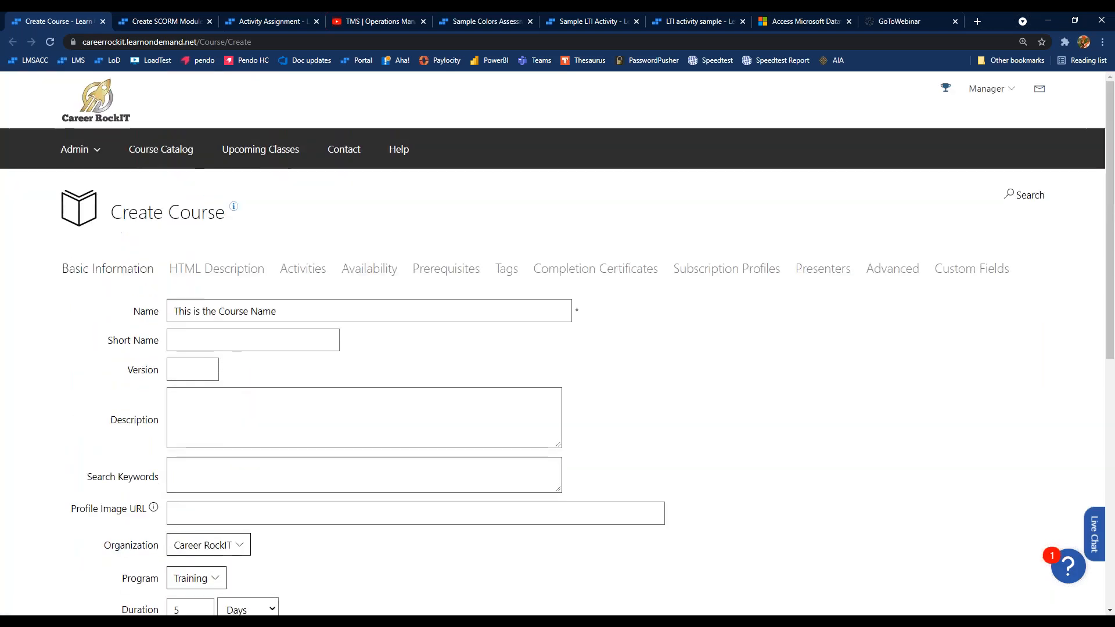
click(292, 275)
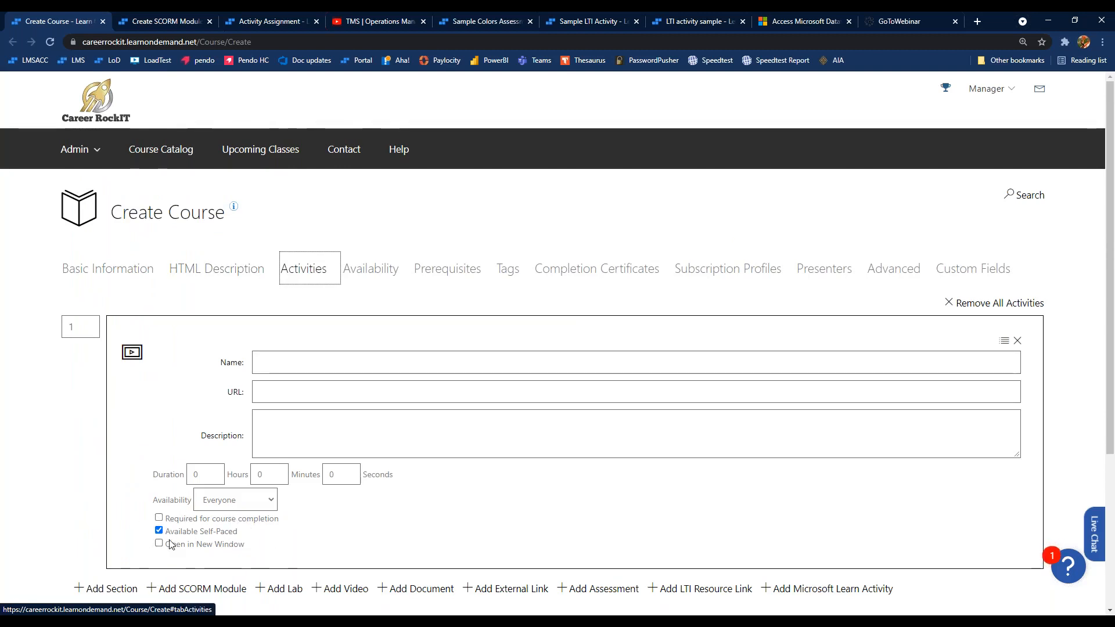
- Turn Available Instructor-Led back on for the course and recheck the video activity's availability options
click(131, 273)
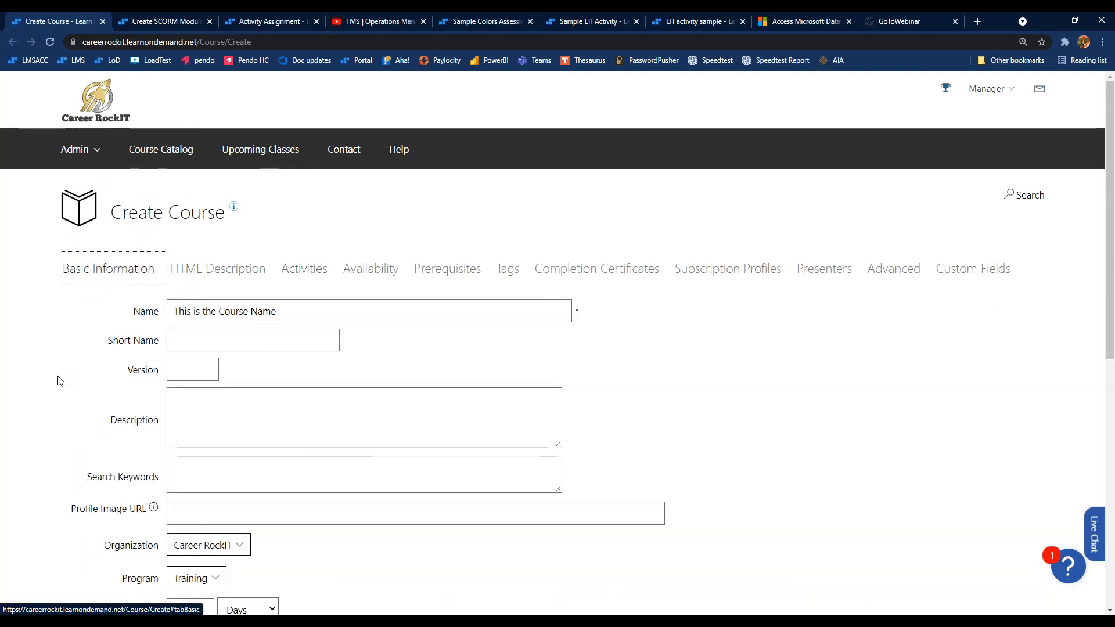
scroll(58, 378, down, 7)
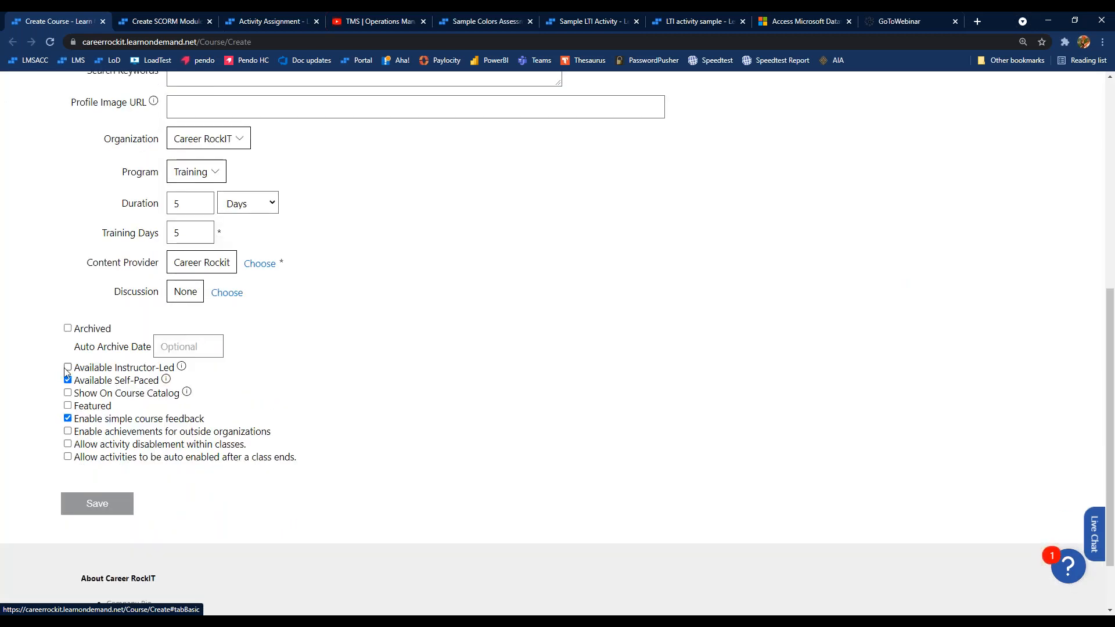
scroll(119, 410, up, 3)
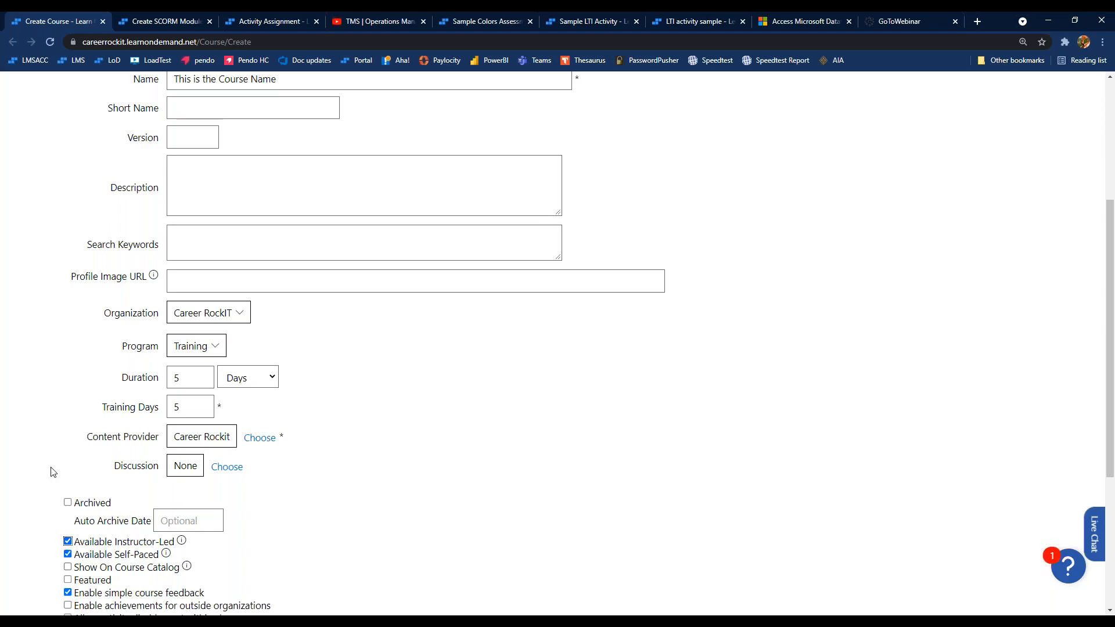
scroll(50, 471, up, 4)
click(302, 271)
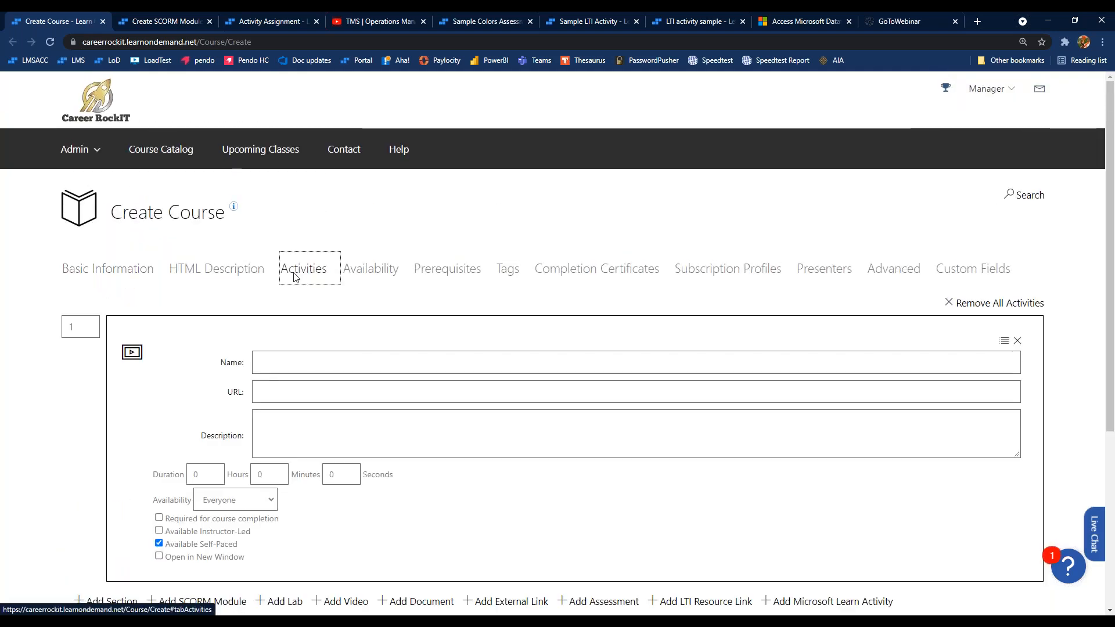
scroll(97, 470, down, 1)
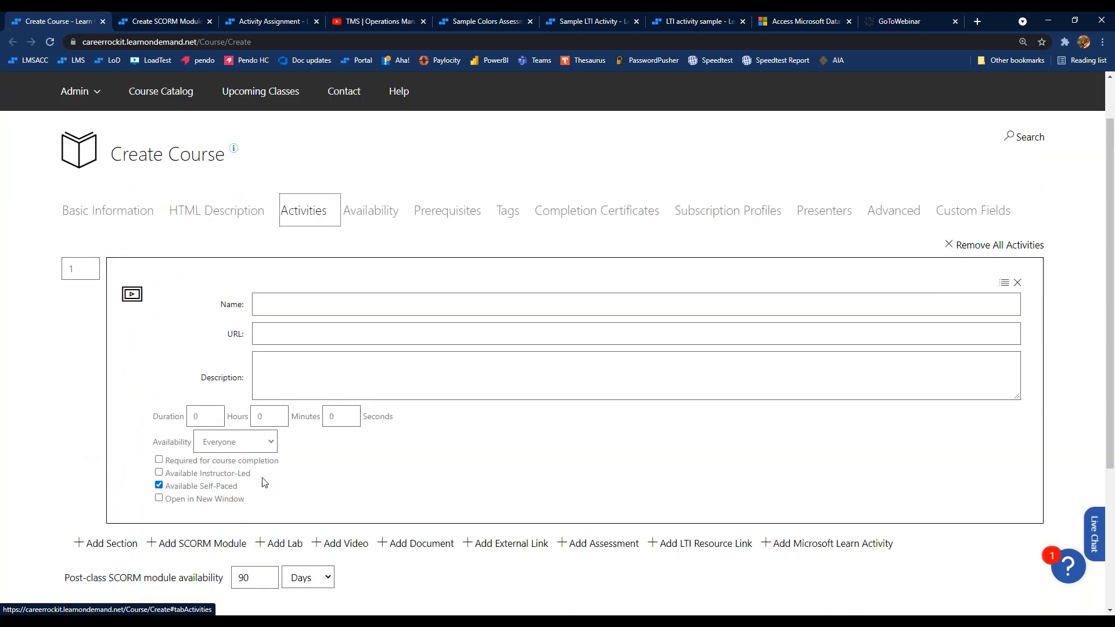
- Check the video activity's Available Instructor-Led option and remove all activities from the course
drag(252, 473, 162, 475)
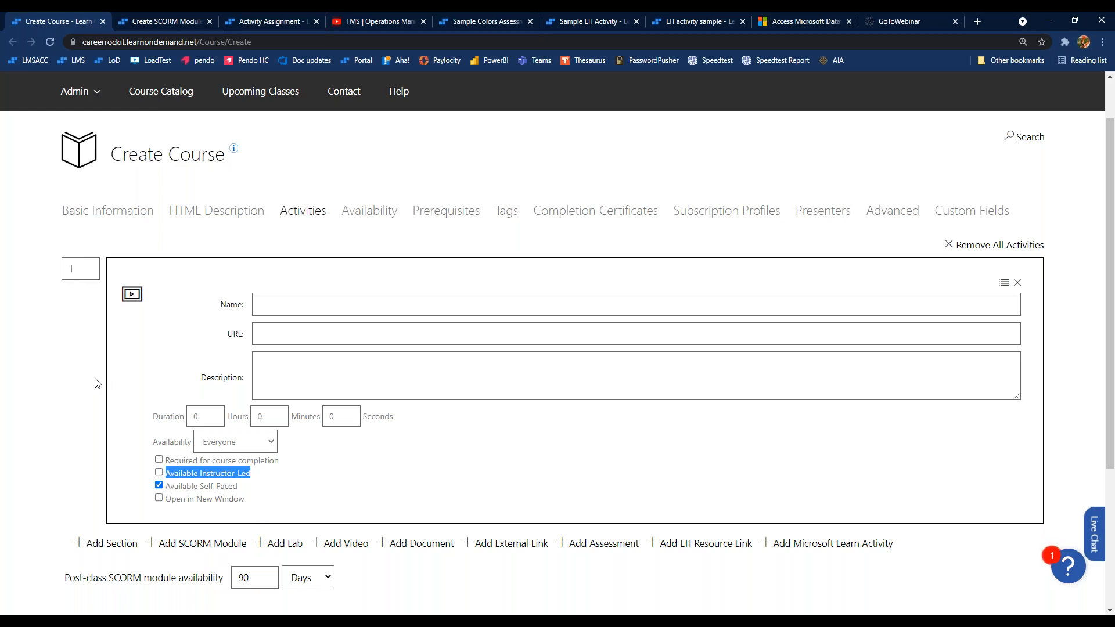
click(46, 410)
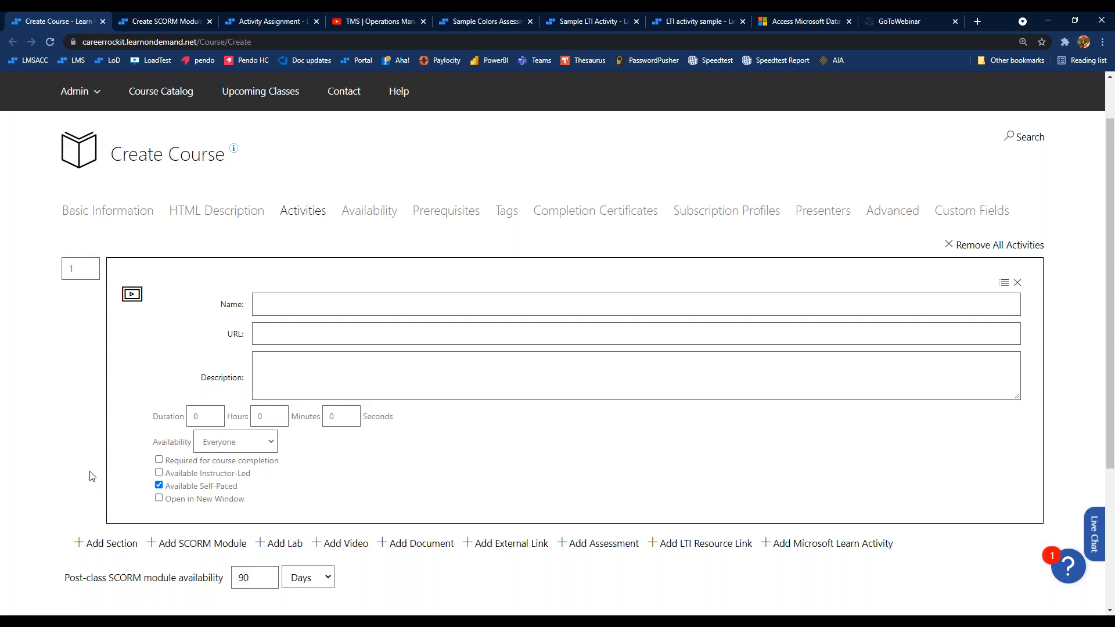
scroll(100, 477, down, 1)
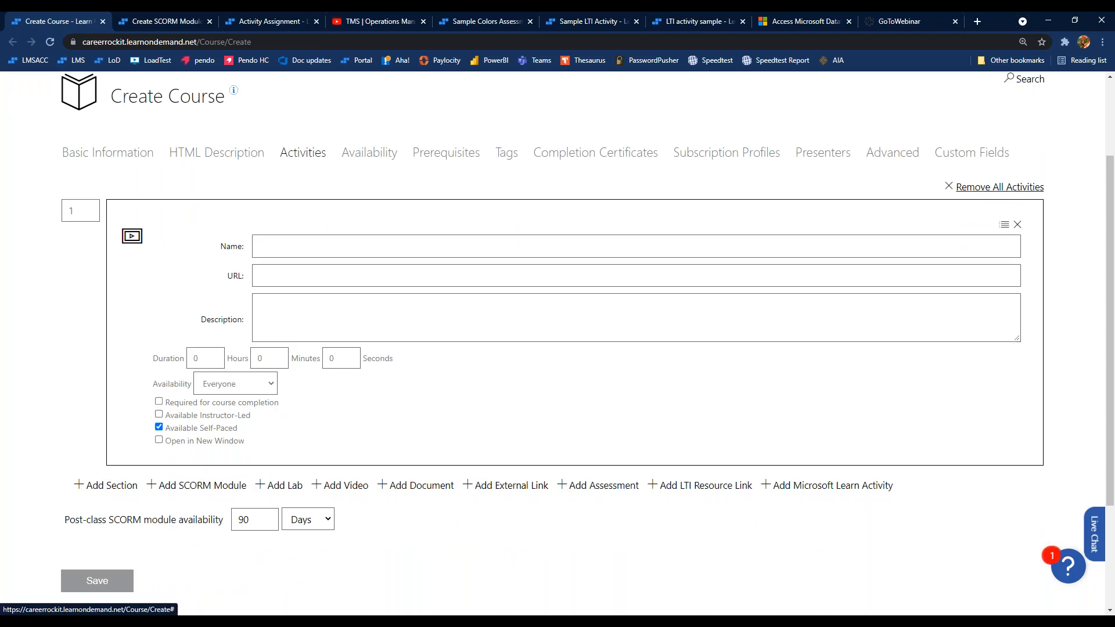
click(1000, 188)
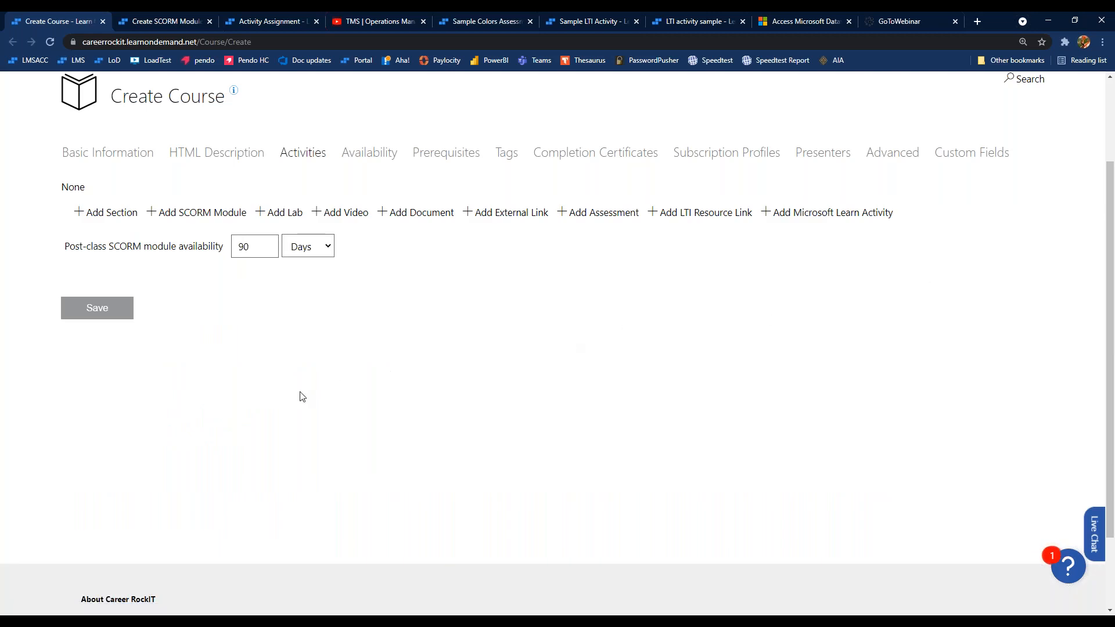
- Review the Available Instructor-Led and Available Self-Paced options in the course's basic information and return to the activities
scroll(197, 394, up, 2)
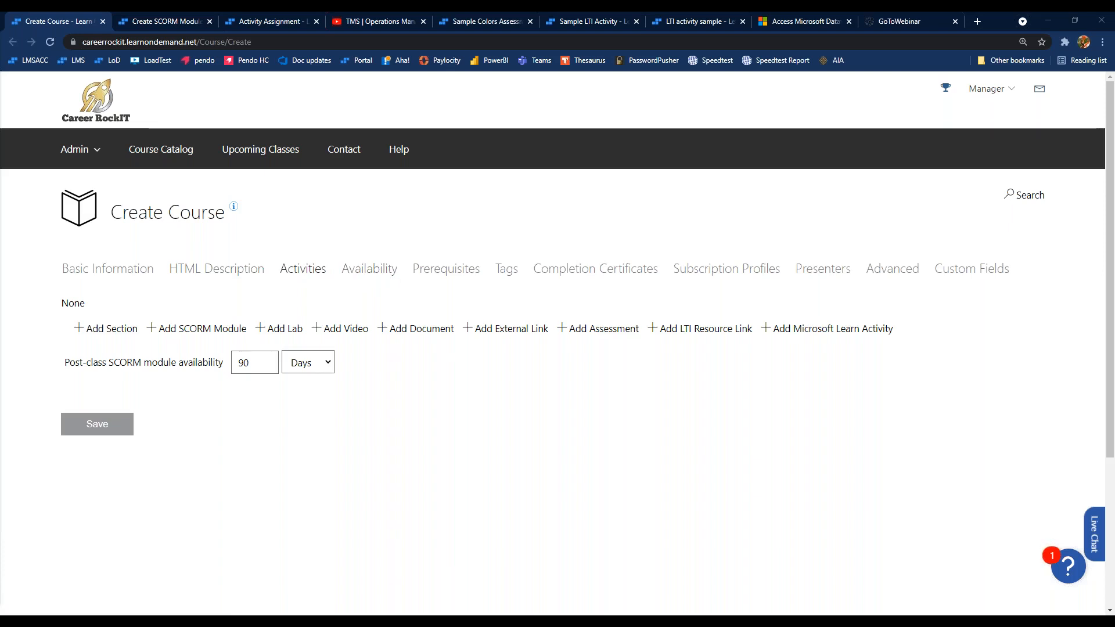
click(139, 276)
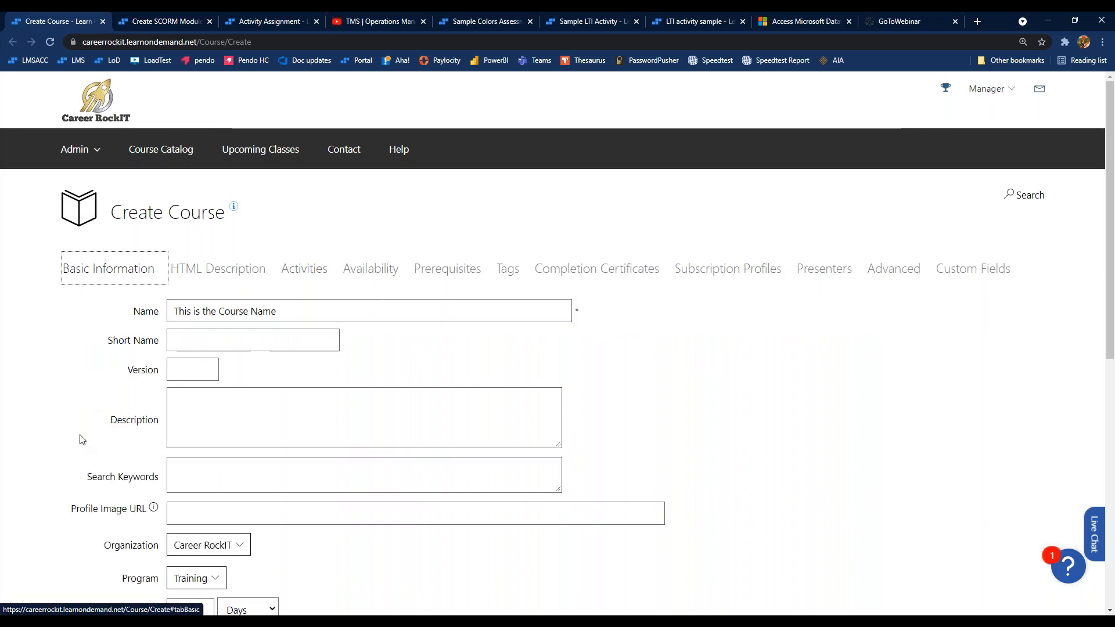
scroll(81, 441, down, 3)
scroll(84, 419, down, 3)
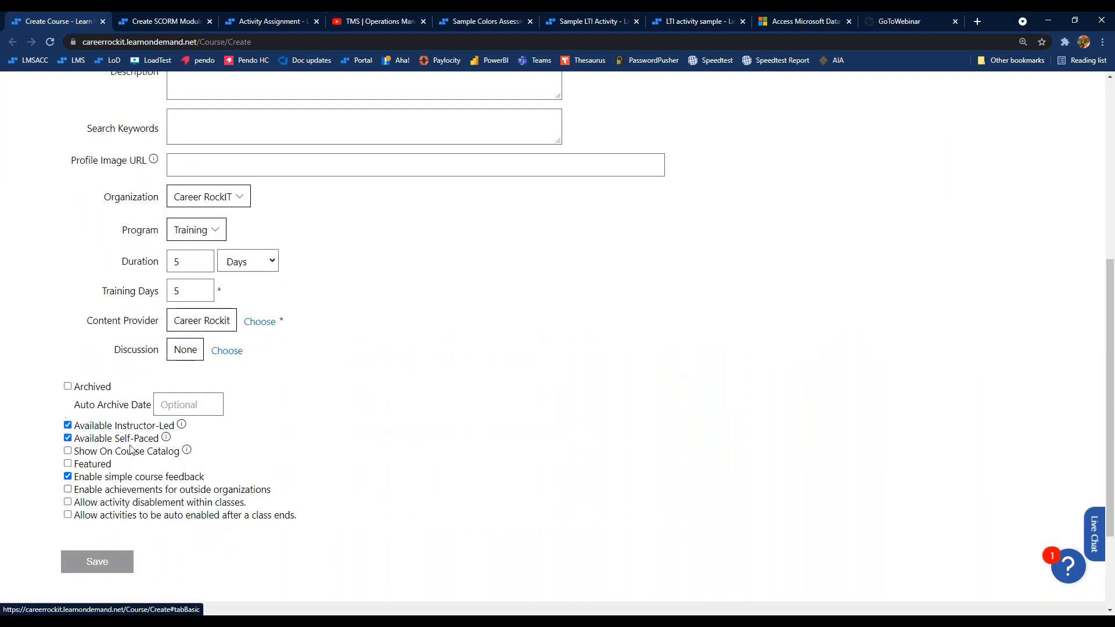
scroll(82, 421, up, 6)
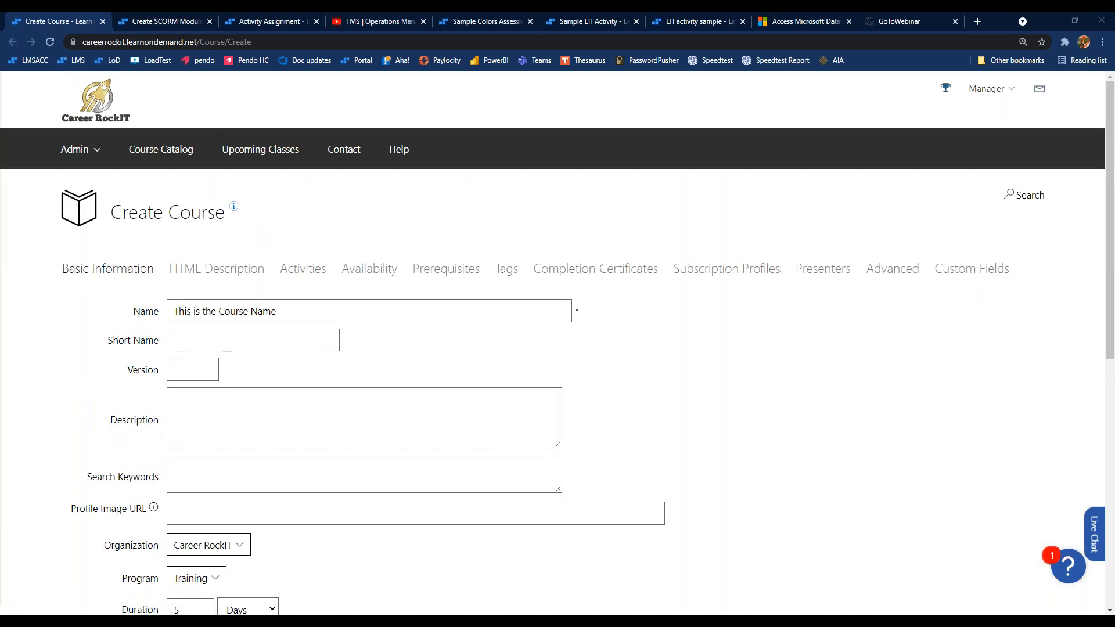
click(295, 271)
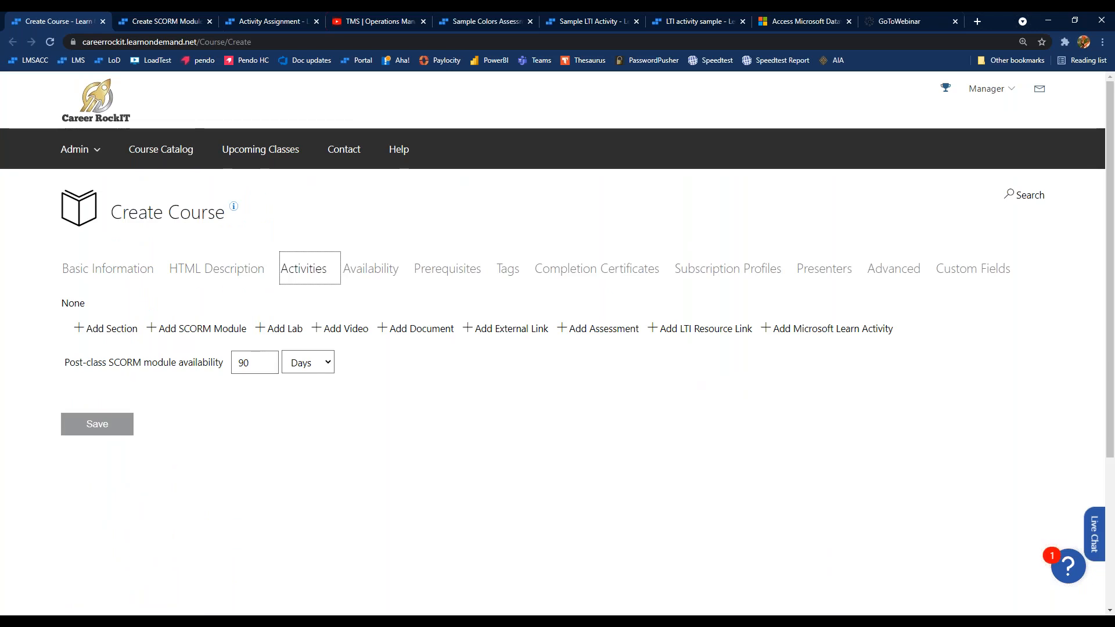
- Switch to the SCORM module profile page, dismiss its file upload, and examine the evaluation methods and stage width and height fields
click(197, 330)
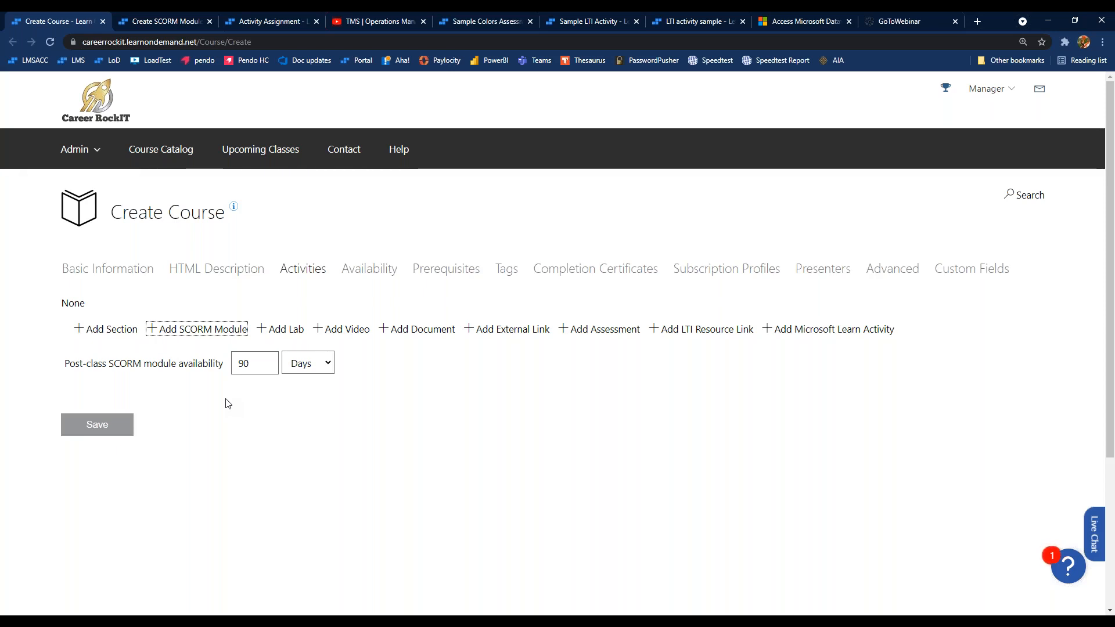
click(174, 21)
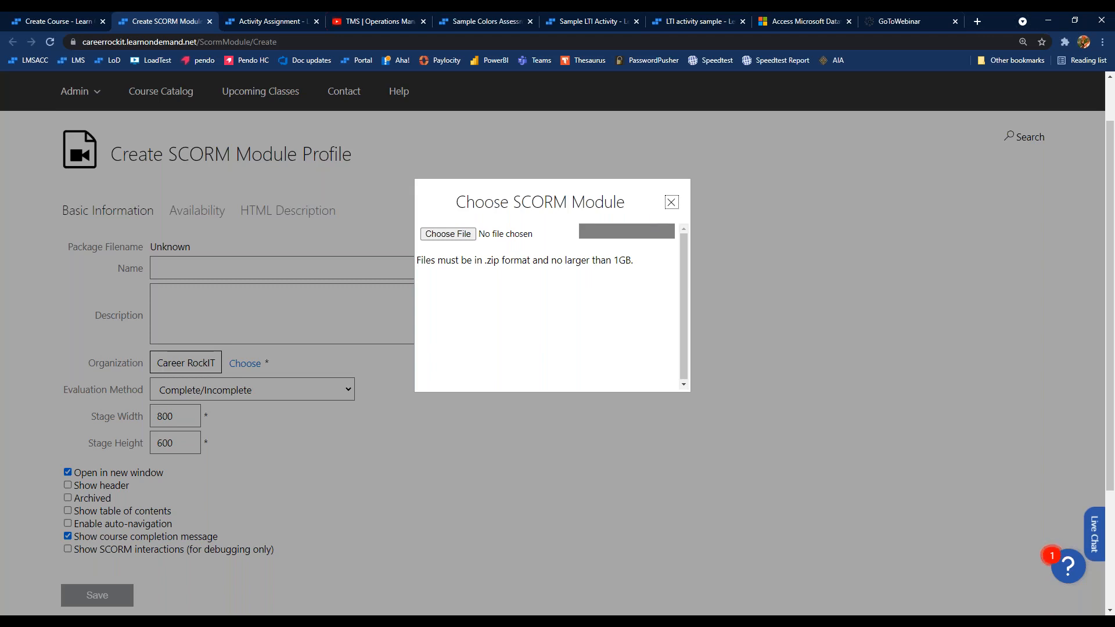
click(671, 202)
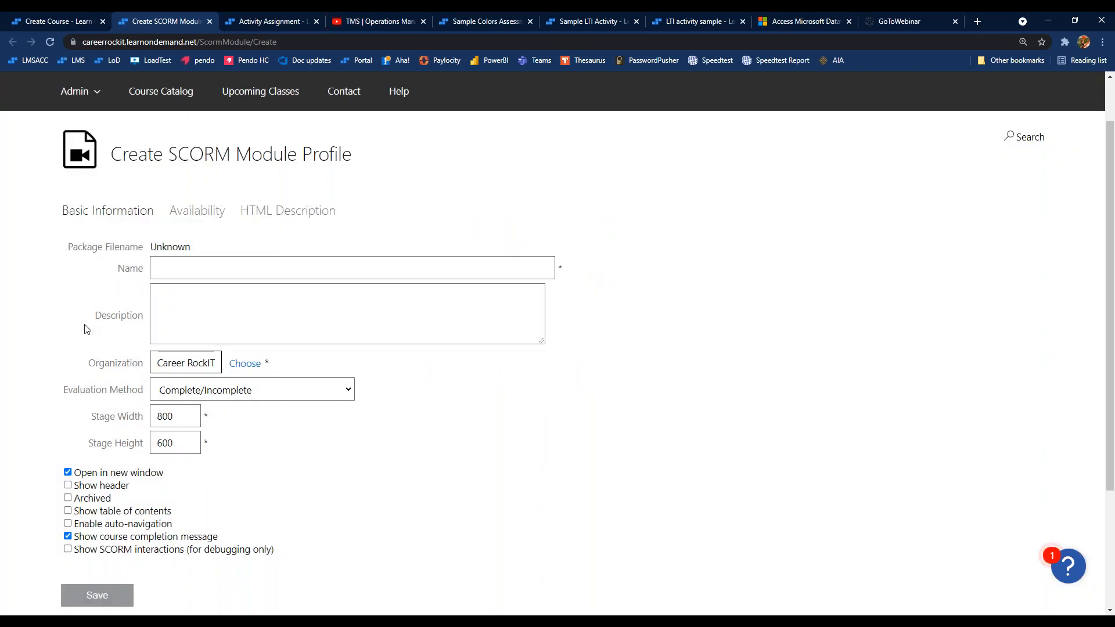
click(315, 399)
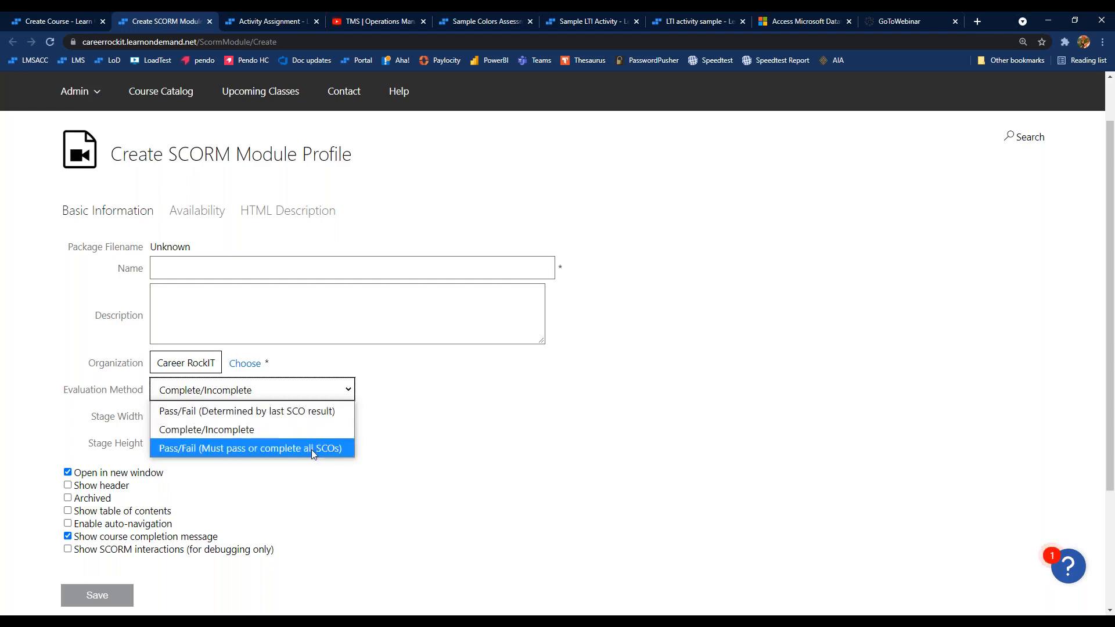
click(428, 440)
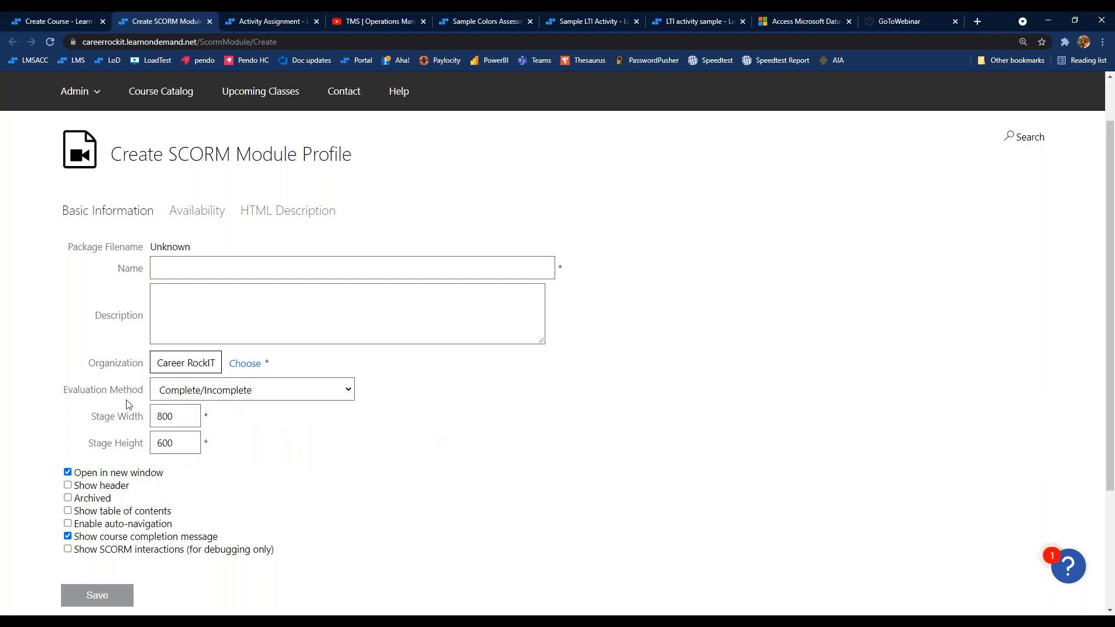
triple_click(114, 419)
drag(87, 440, 147, 446)
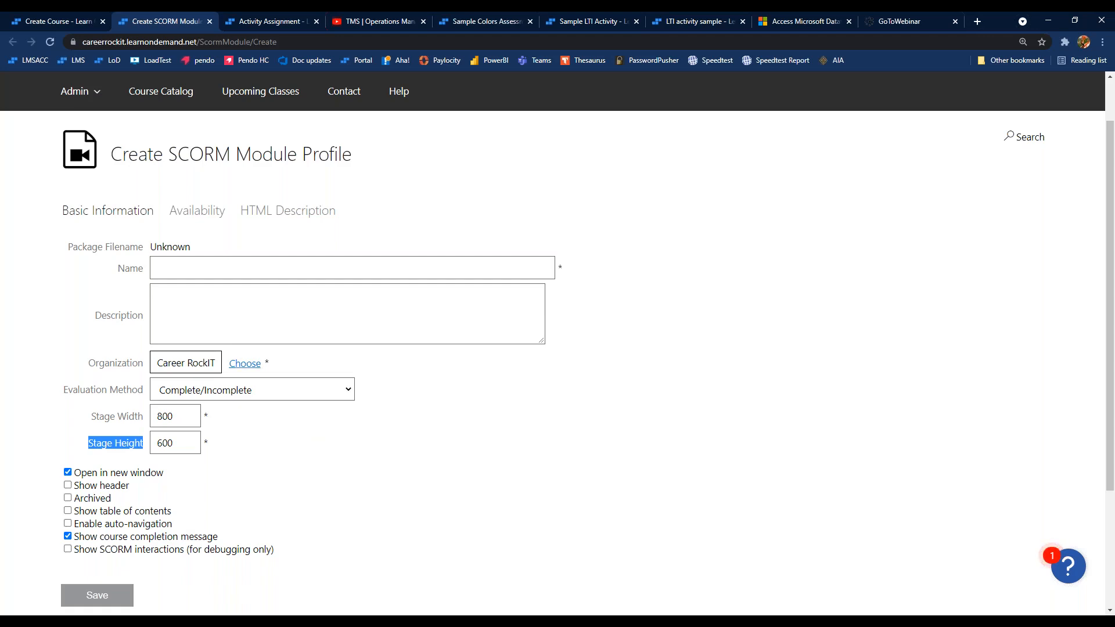
- Return to the course being created and add the existing SCORM module "Change the name of this SCORM Module" as an activity
click(53, 22)
click(207, 420)
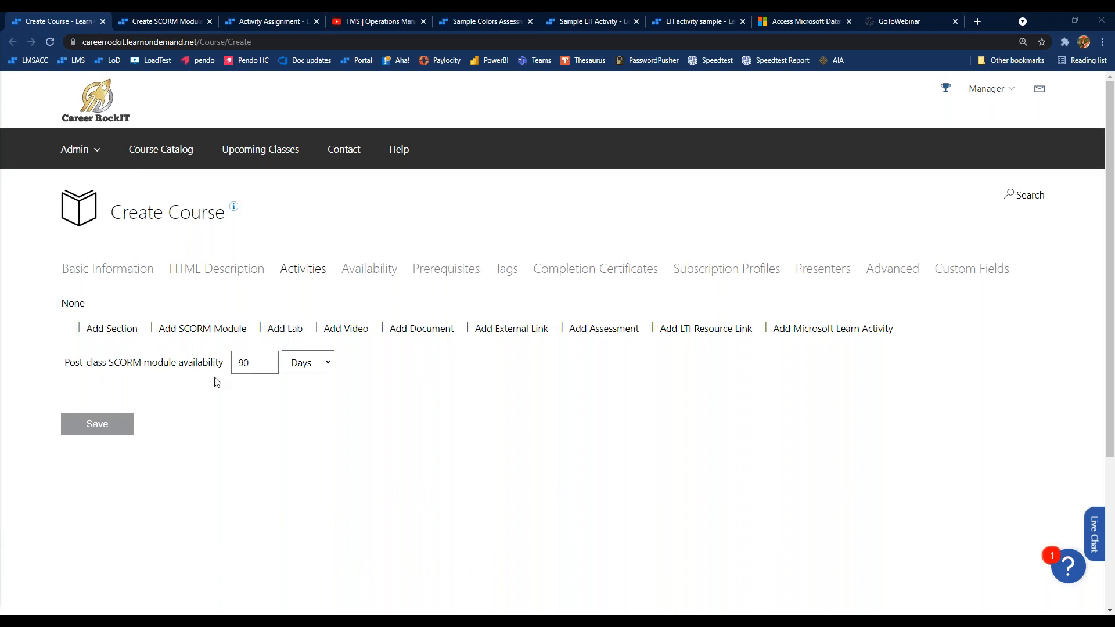
drag(65, 364, 224, 373)
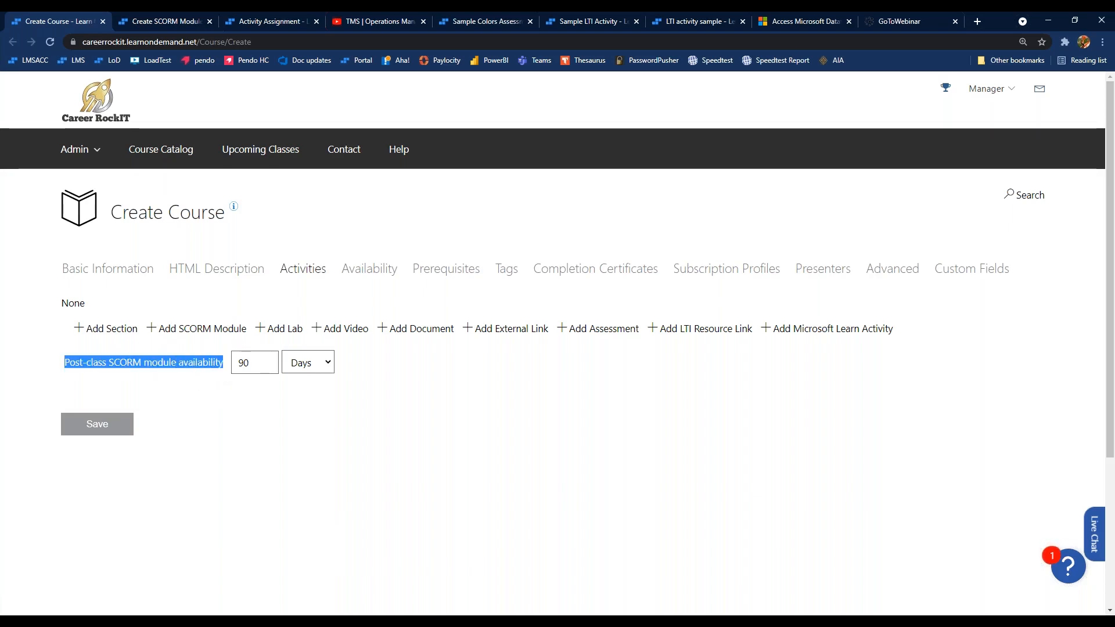
click(225, 331)
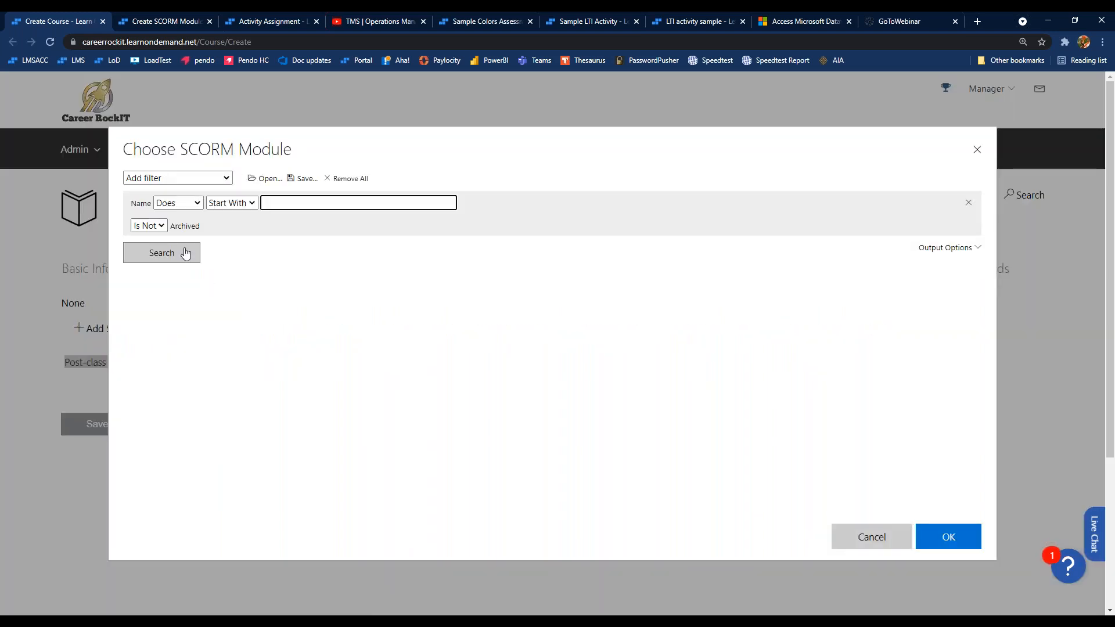
click(185, 253)
click(256, 356)
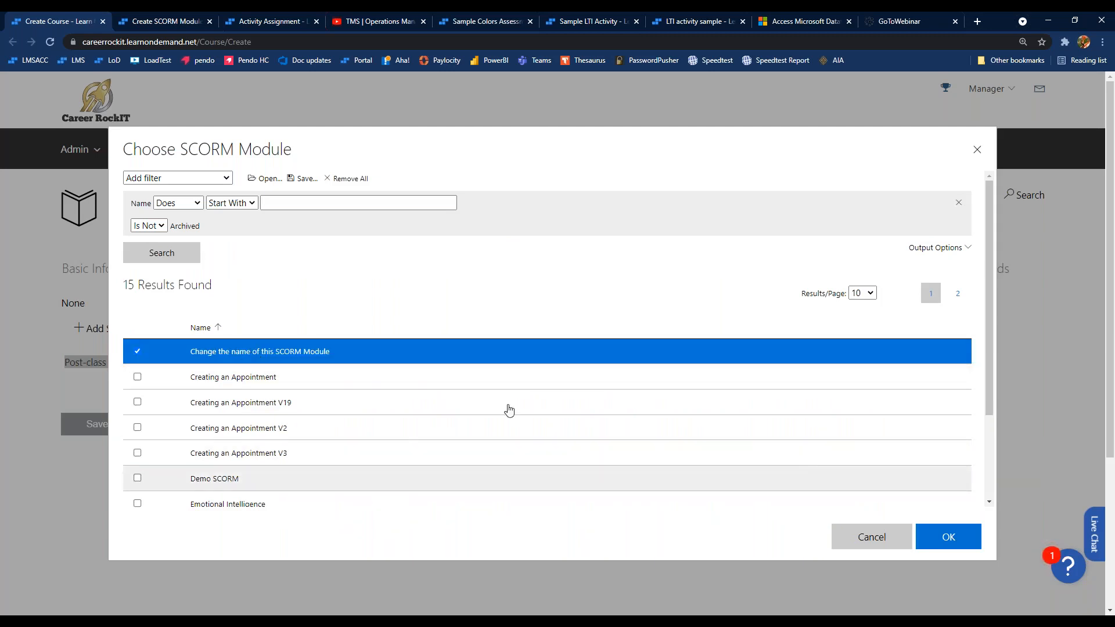
click(959, 541)
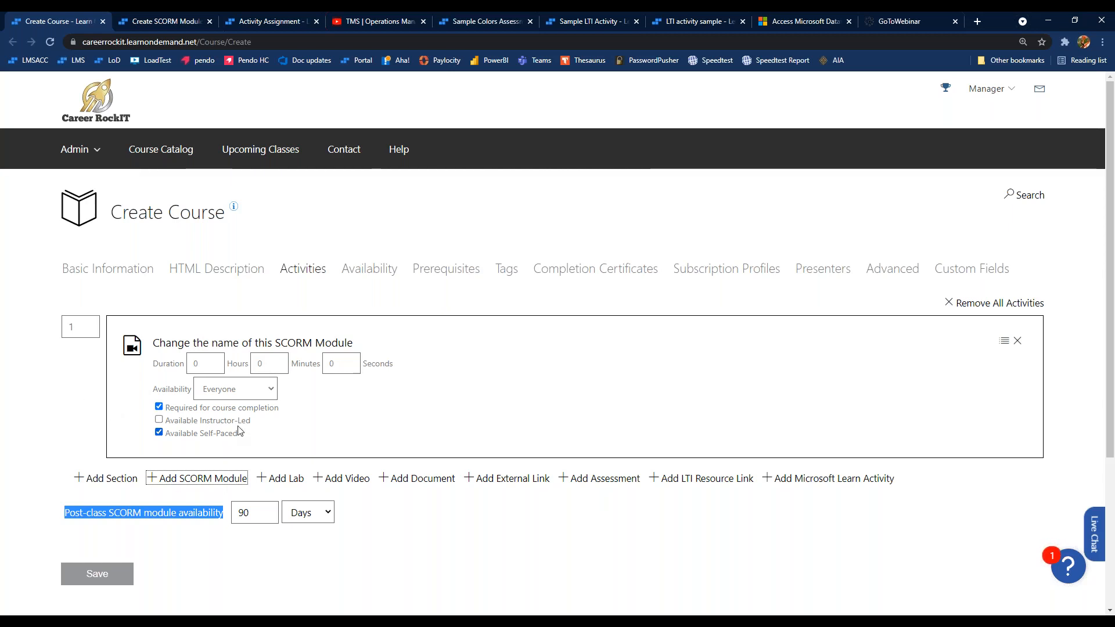
- Review the SCORM activity's Available Instructor-Led option and set the post-class SCORM module availability to 180 days
drag(271, 428, 167, 425)
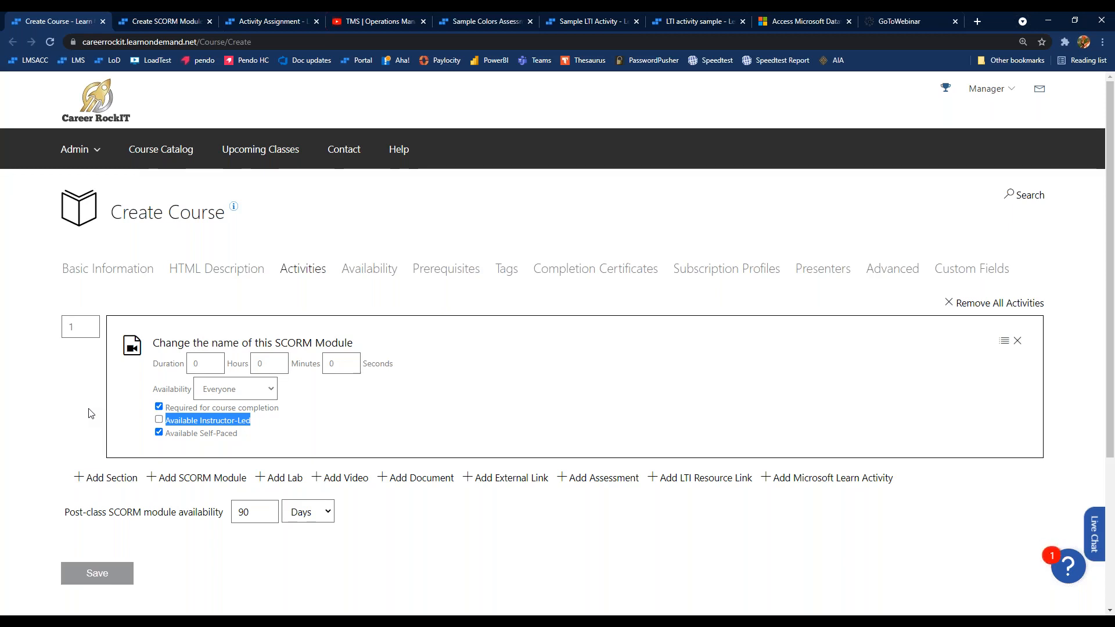
click(144, 424)
drag(252, 425, 137, 425)
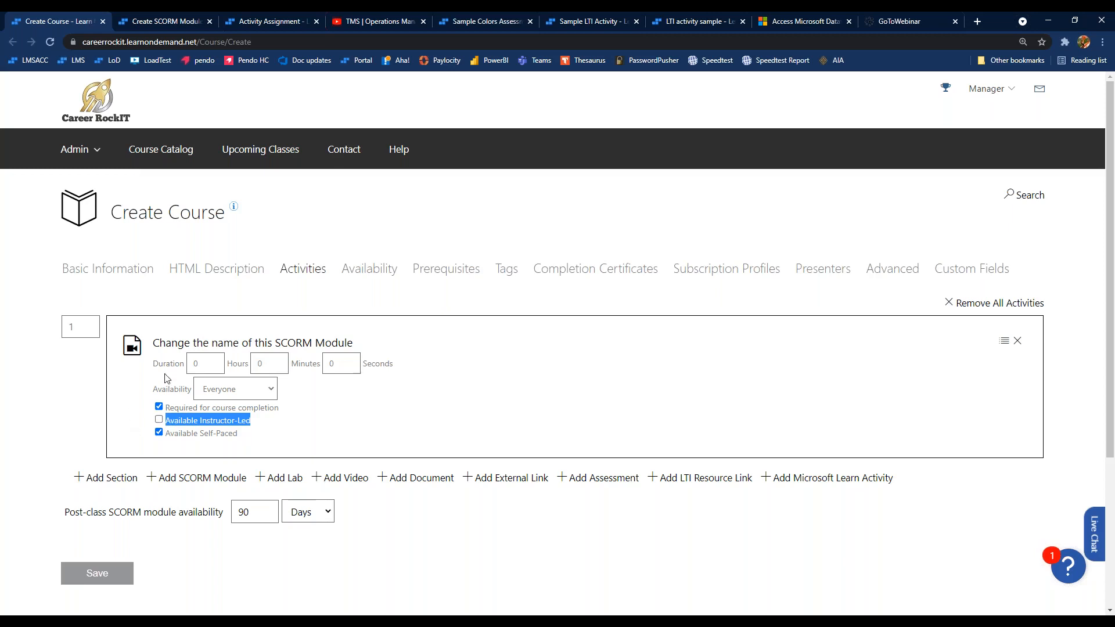
click(120, 419)
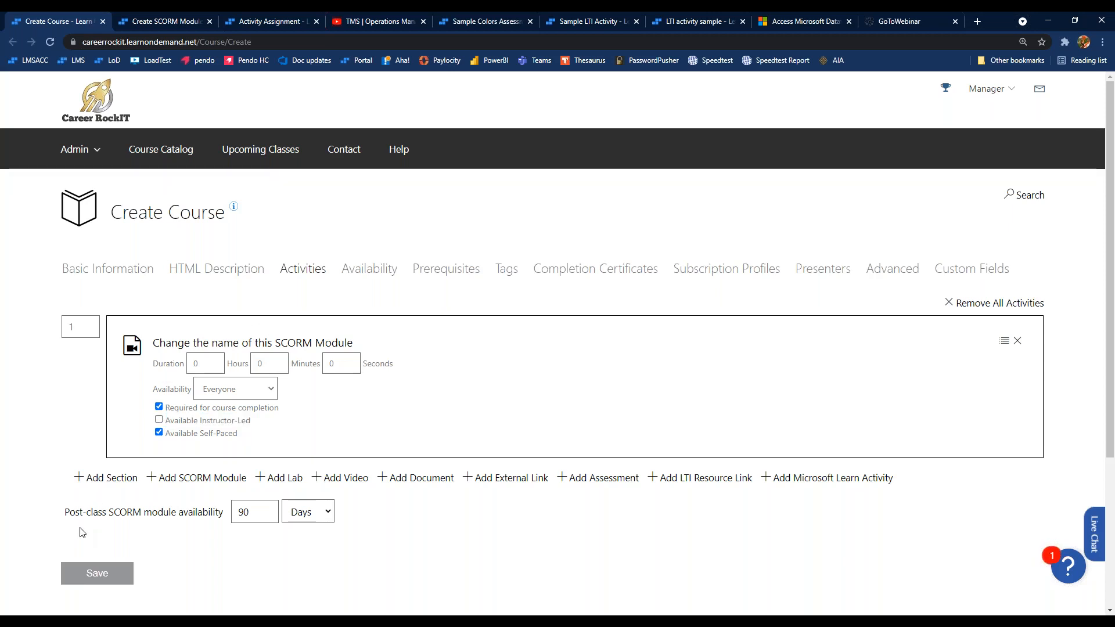
drag(64, 513, 227, 527)
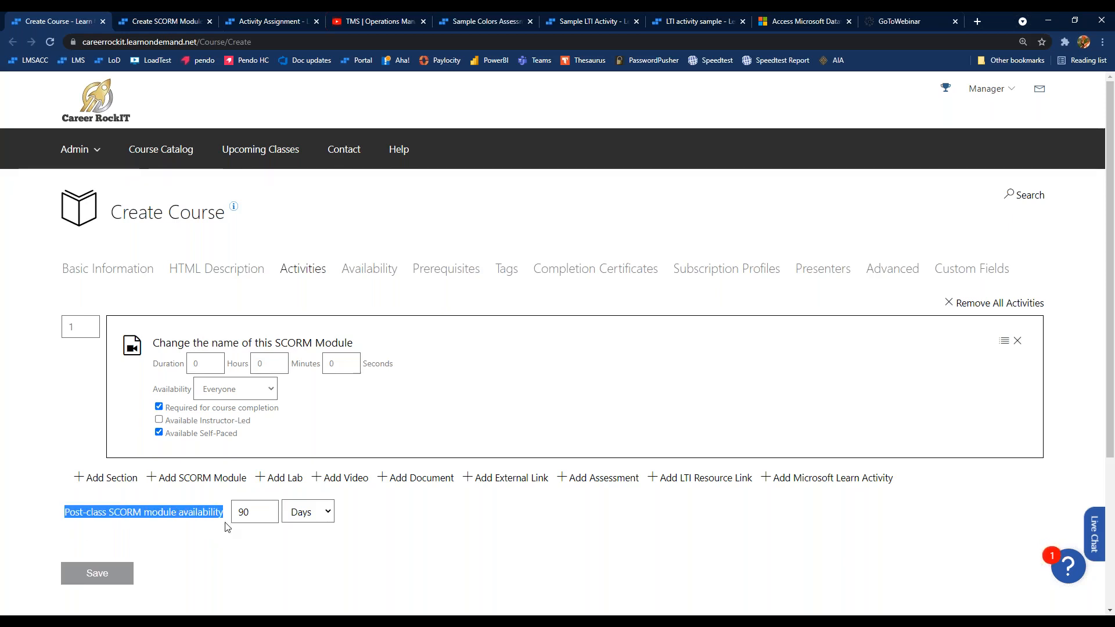
double_click(262, 511)
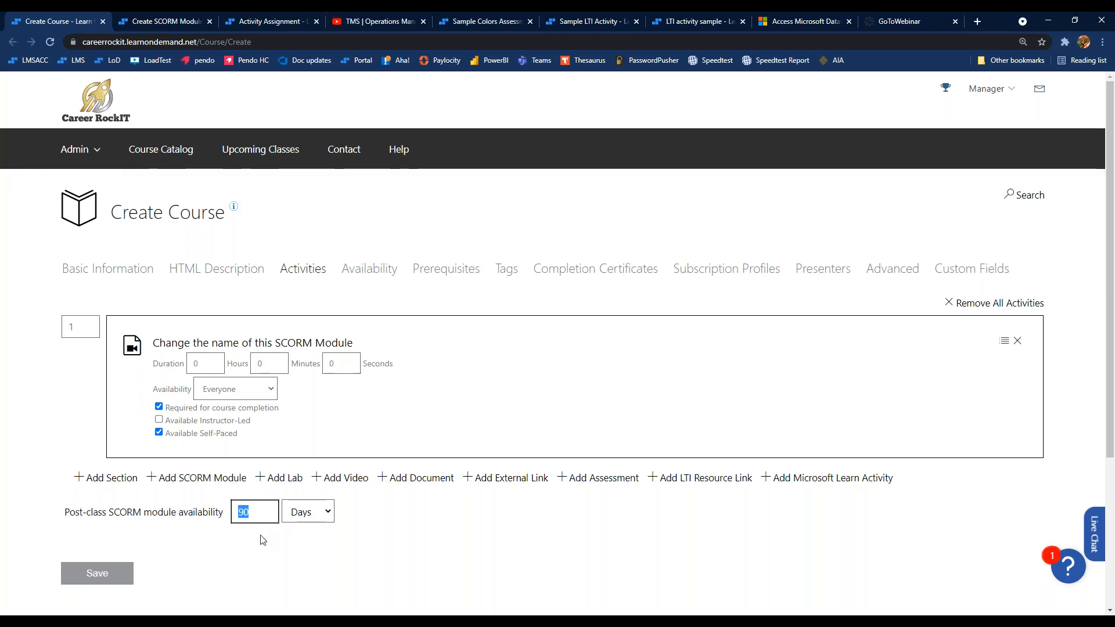
text(180)
click(401, 542)
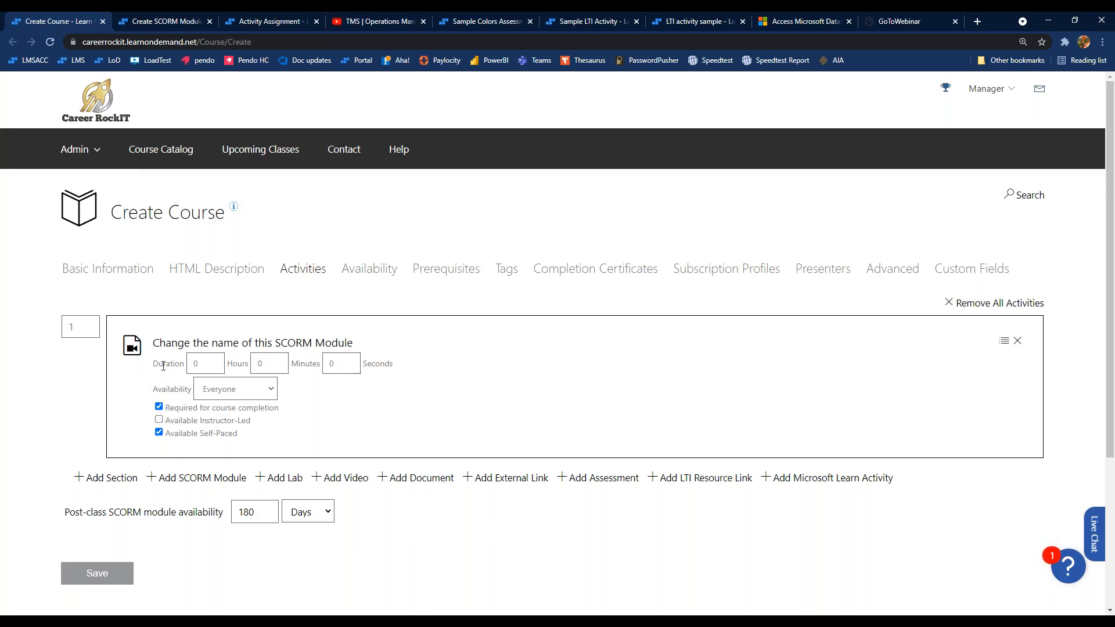
- Set the SCORM activity's duration to 25 minutes
click(275, 369)
text(25)
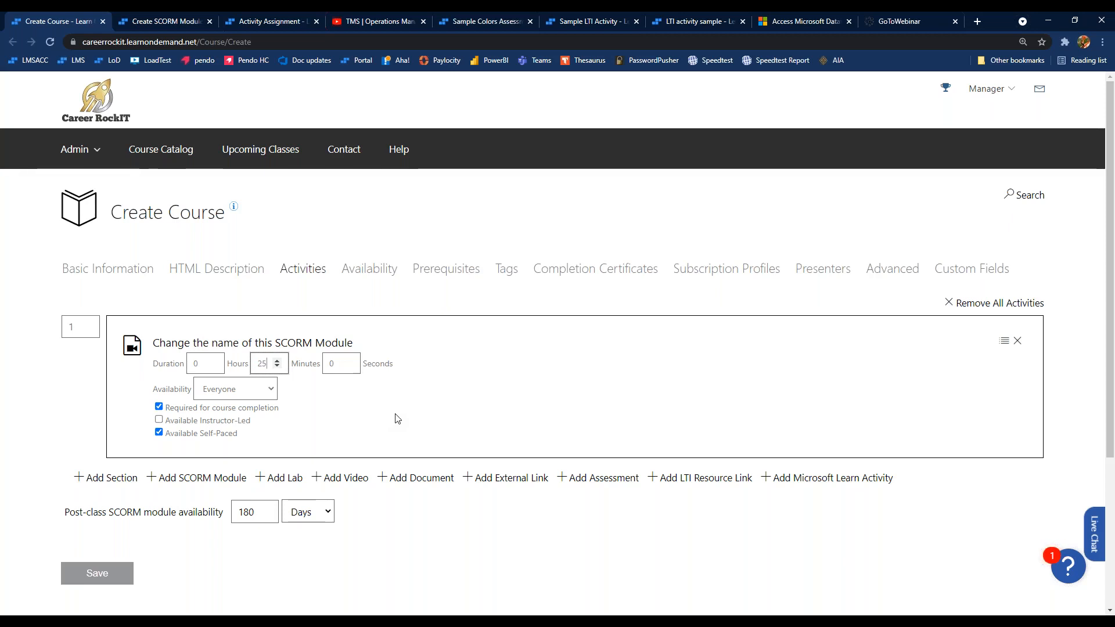
click(398, 418)
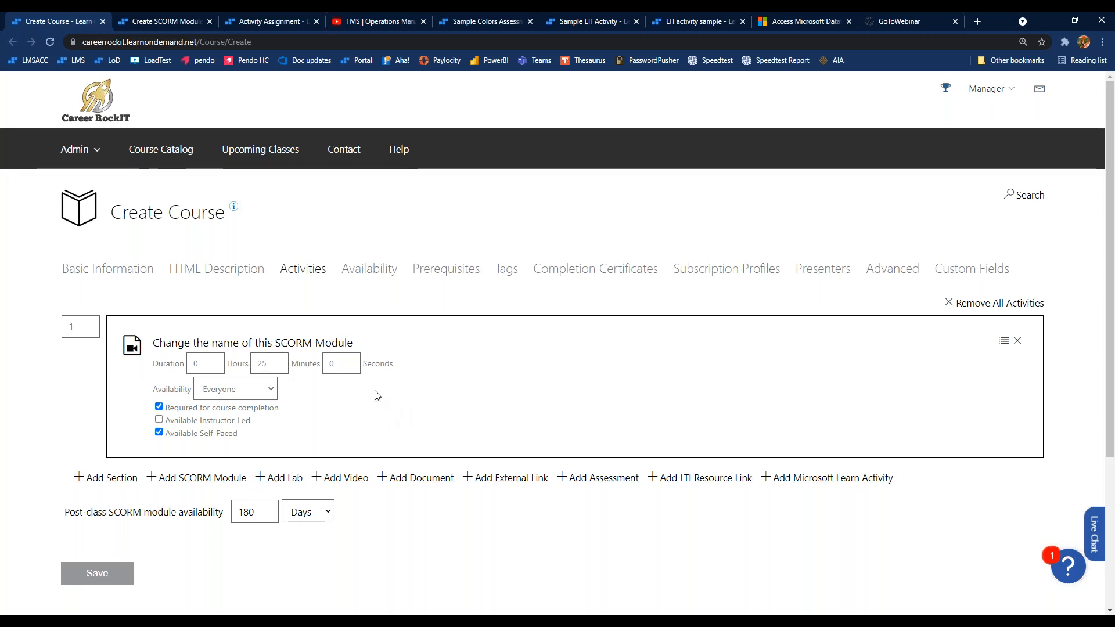
- Examine the SCORM activity's Availability choices and its course completion, instructor-led and self-paced options
click(271, 395)
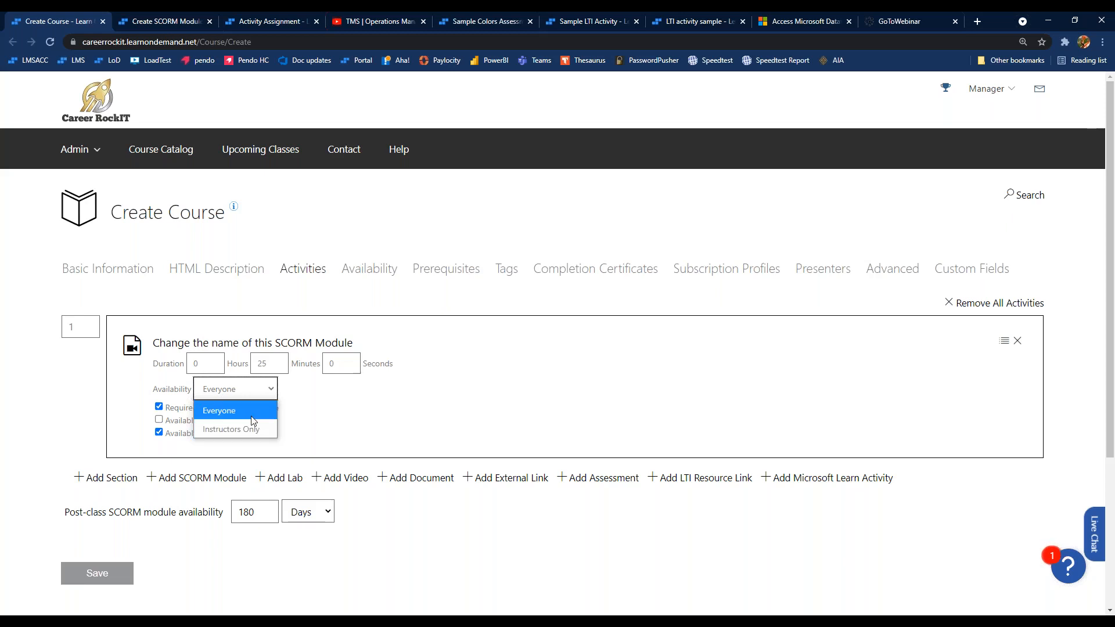
click(324, 421)
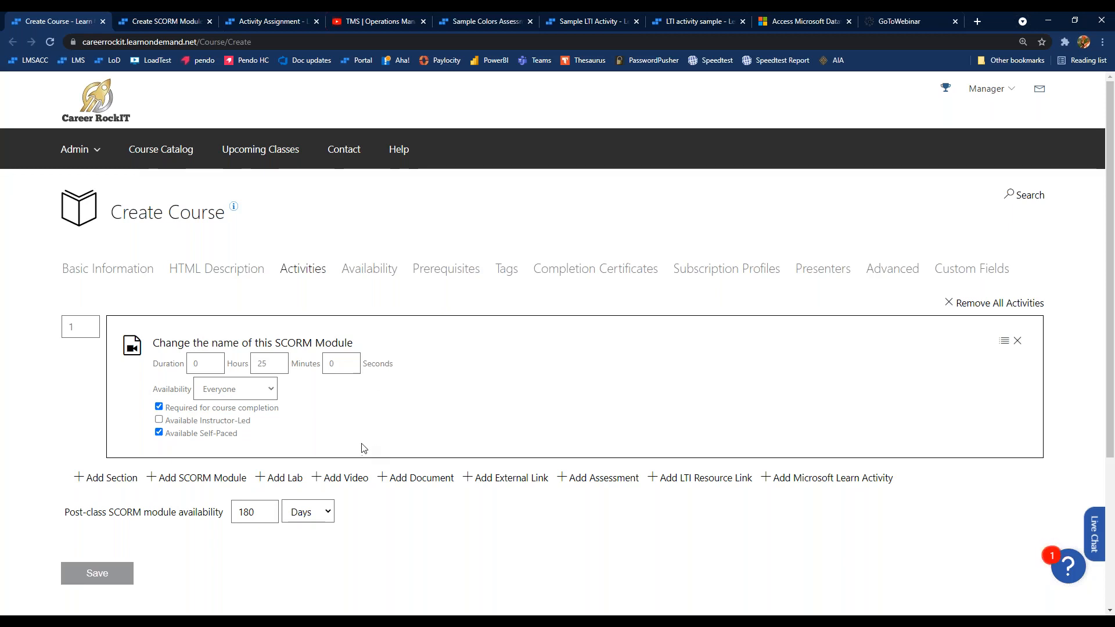
drag(280, 409, 167, 414)
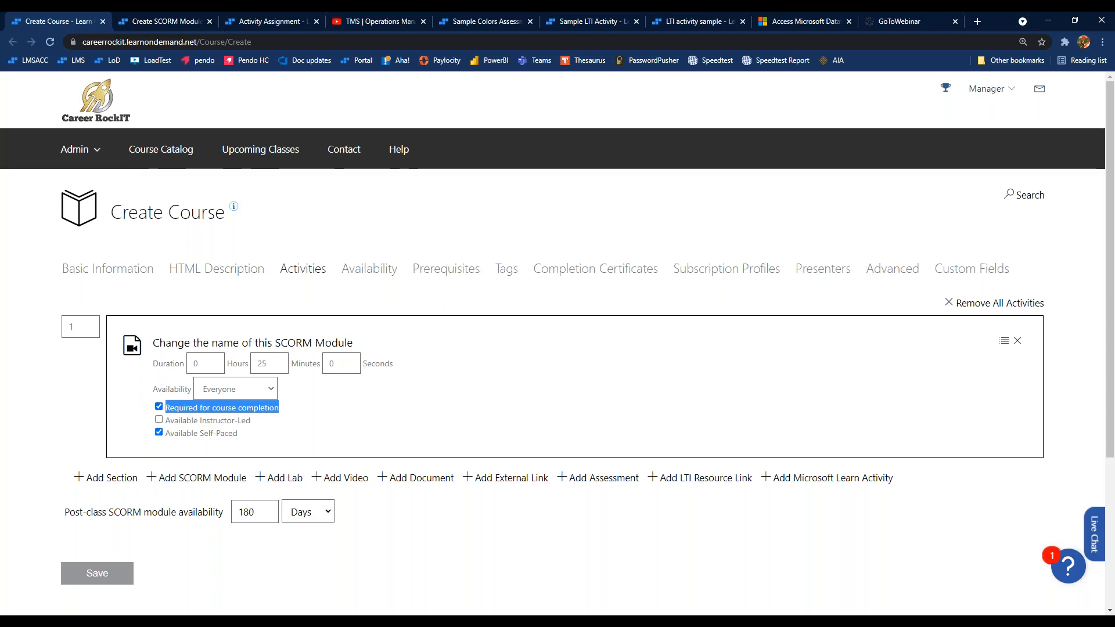
click(340, 410)
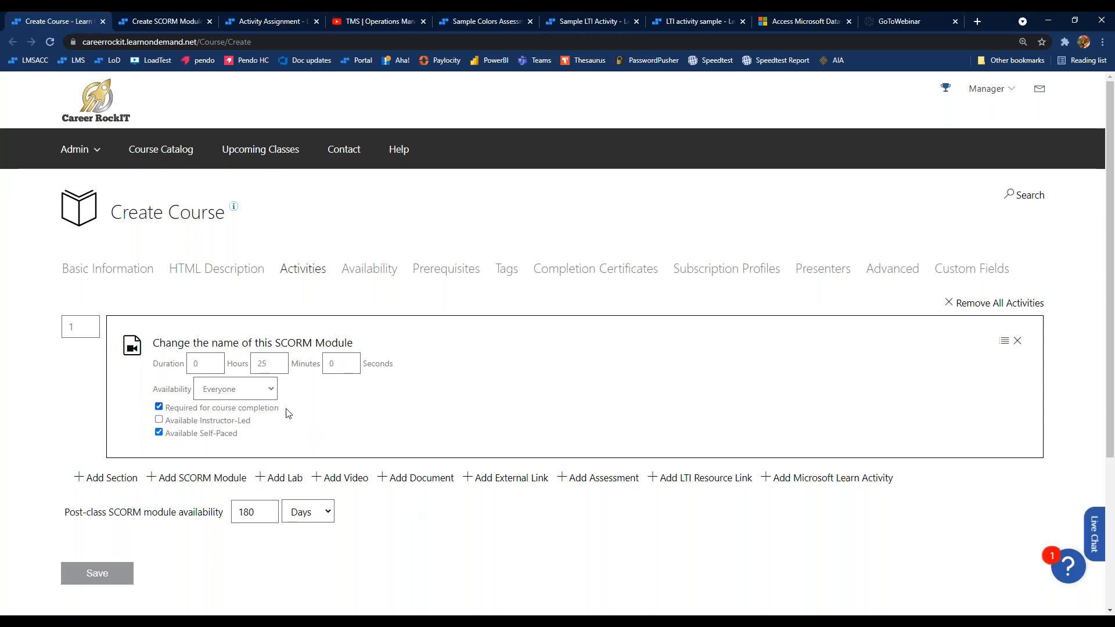
drag(280, 408, 167, 409)
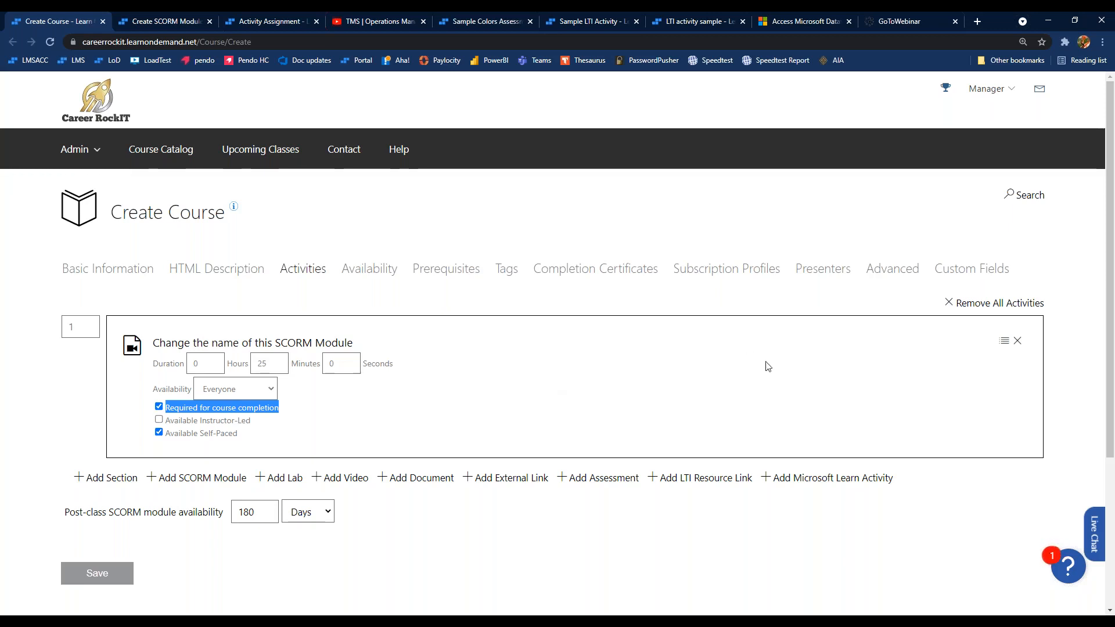
click(289, 411)
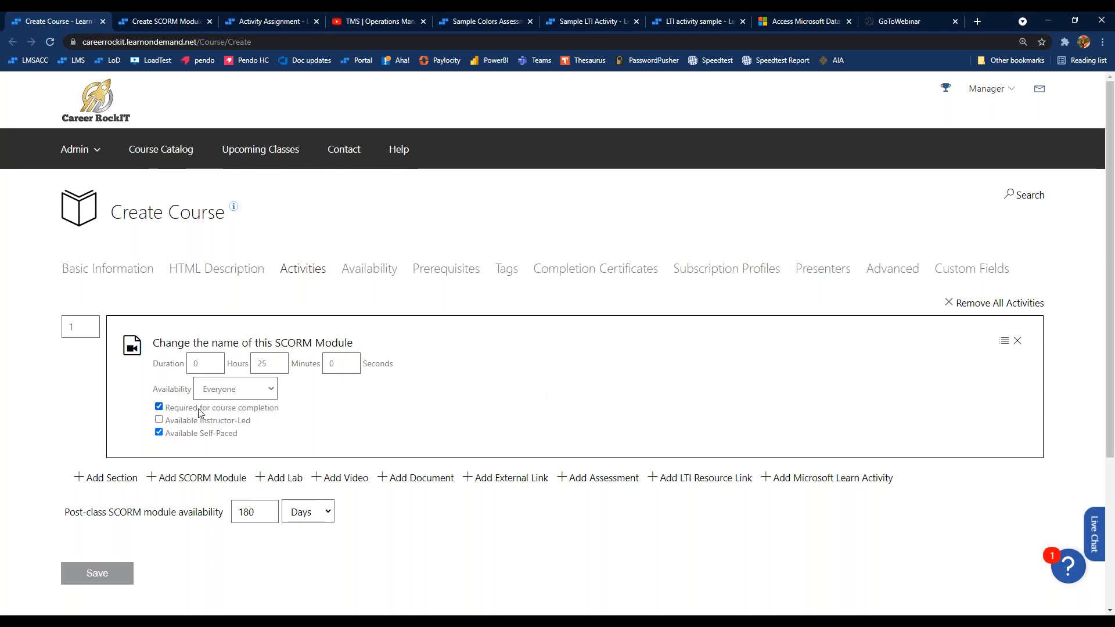
triple_click(233, 422)
drag(239, 437, 167, 435)
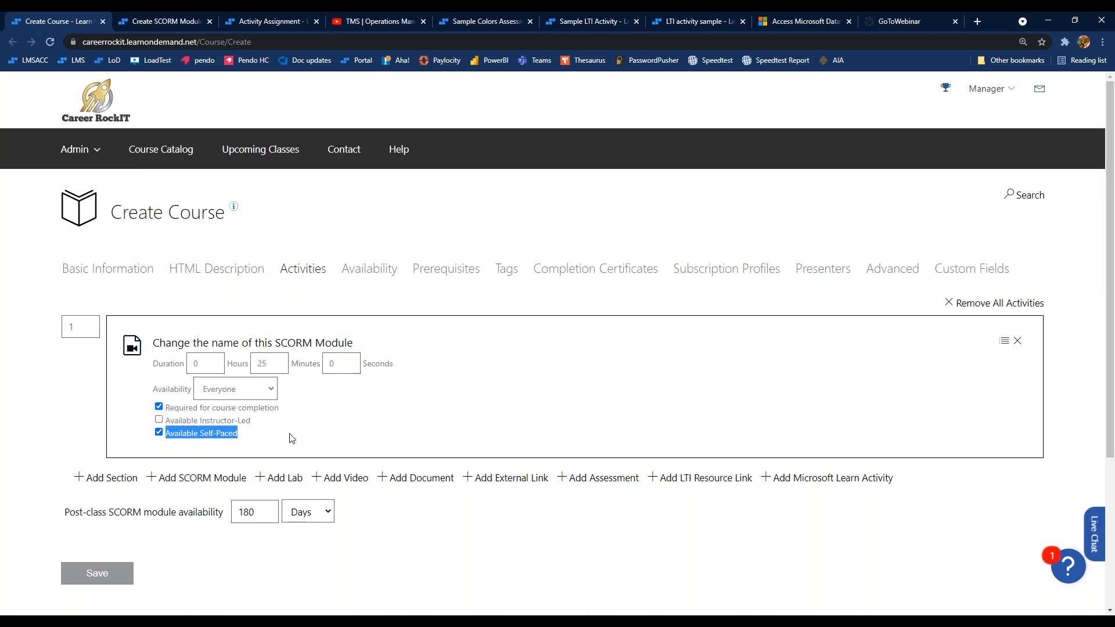
- Examine the SCORM activity's Available Instructor-Led and Available Self-Paced options
click(292, 439)
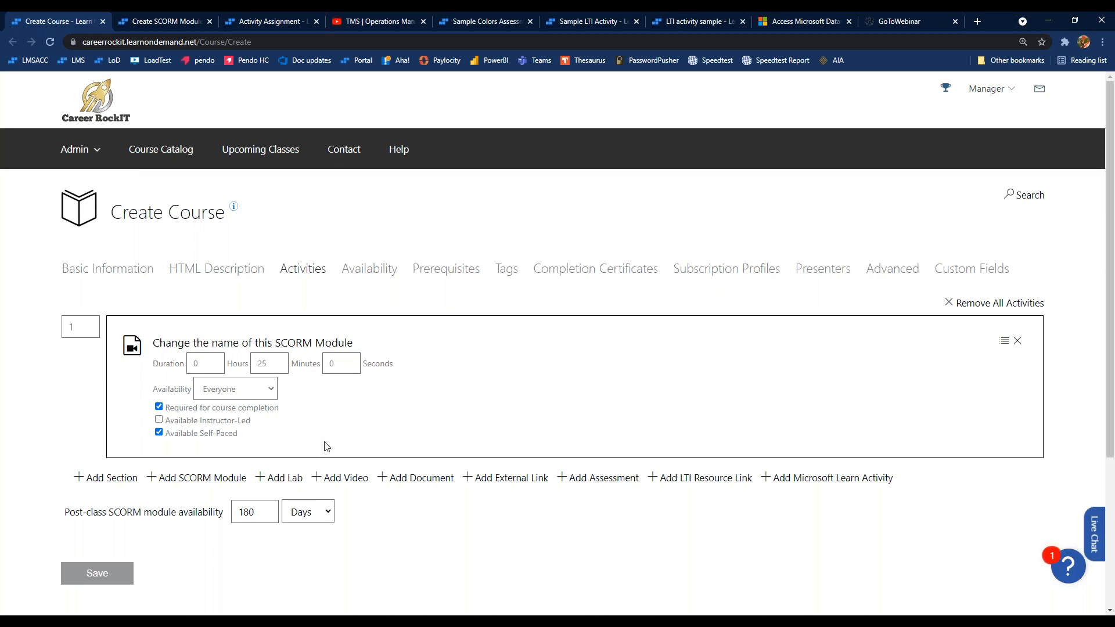
drag(251, 423, 170, 426)
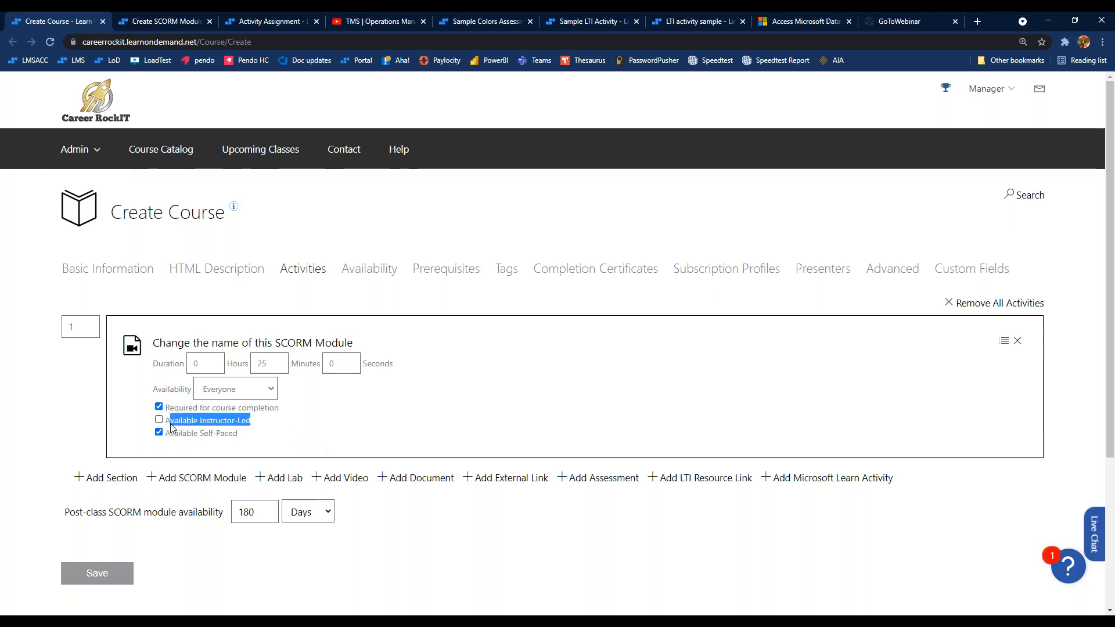
drag(261, 443, 161, 437)
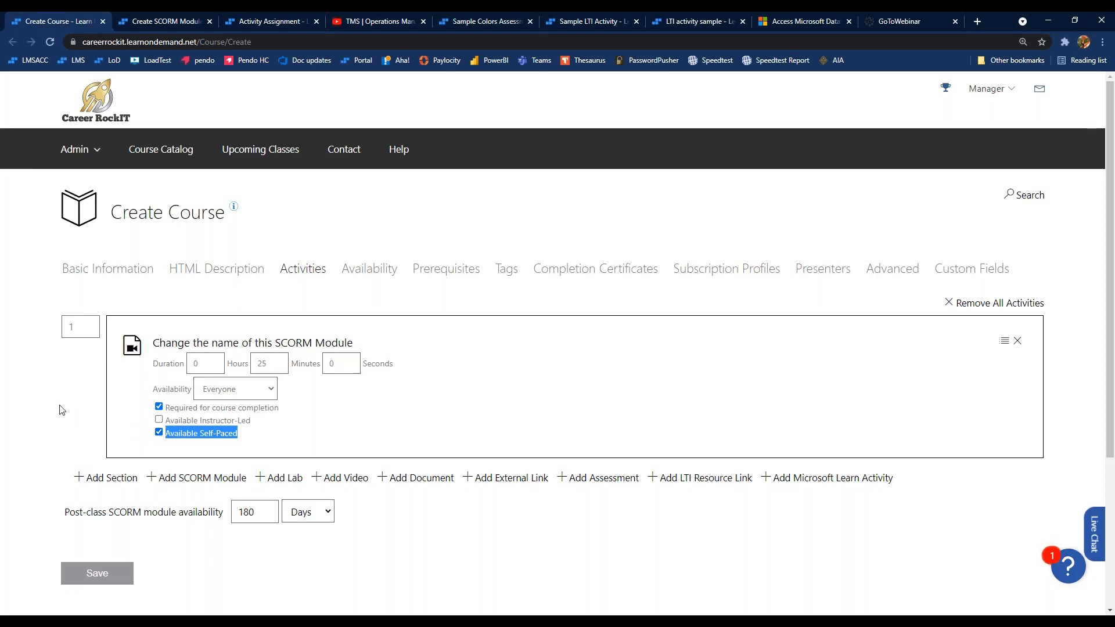
click(378, 451)
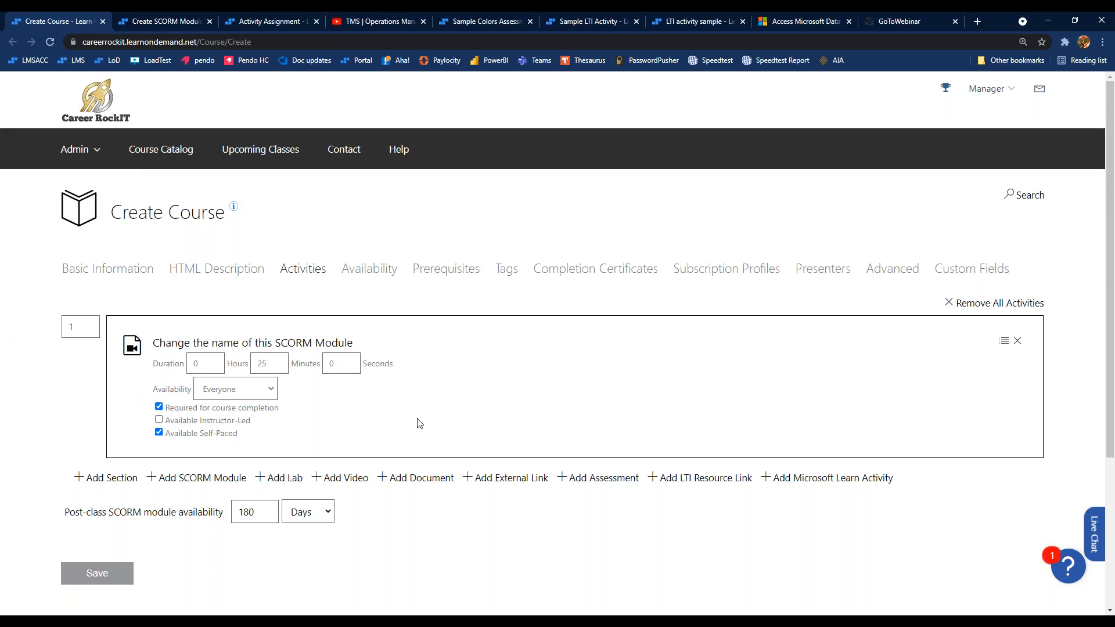
scroll(425, 421, down, 2)
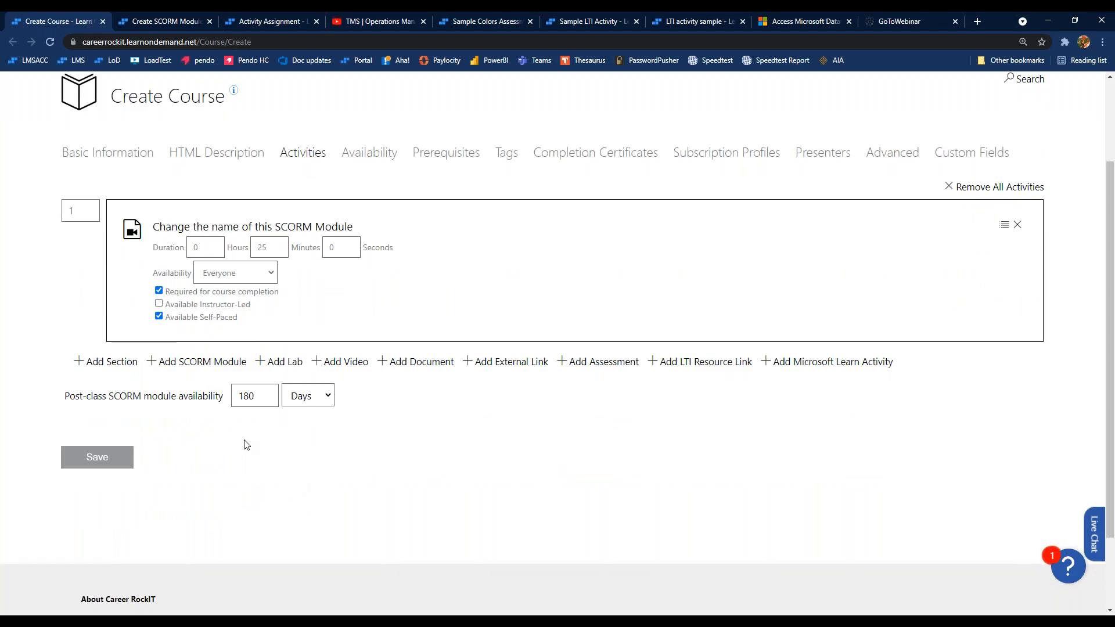
- Add the existing Hyper-V labs numbered LabTest and A112 (Automatic Course Creation) as course activities
click(289, 367)
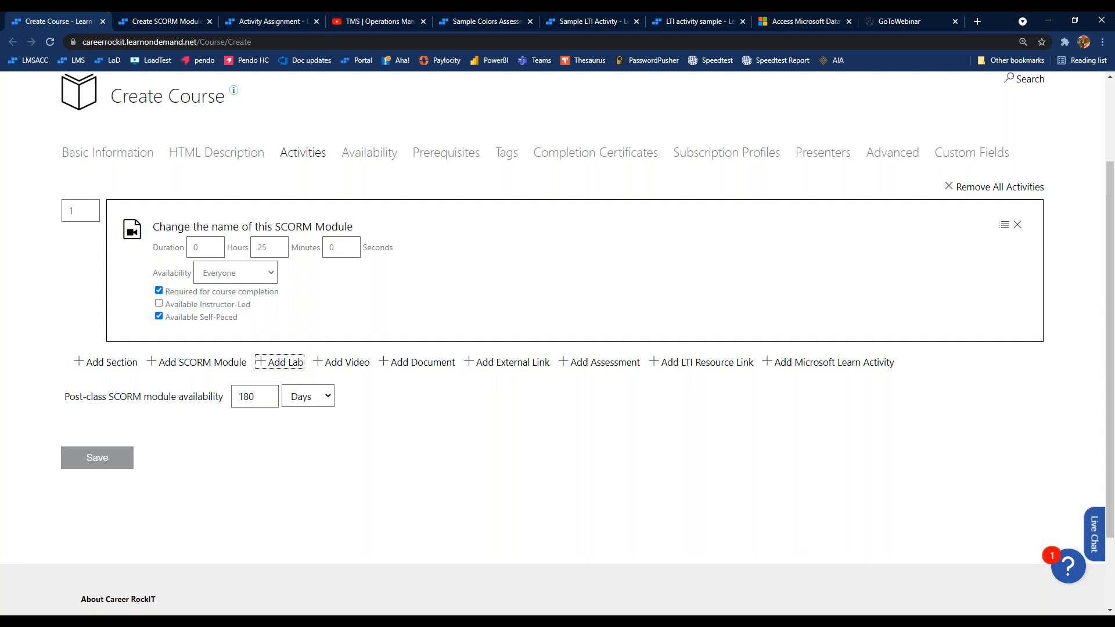
click(290, 363)
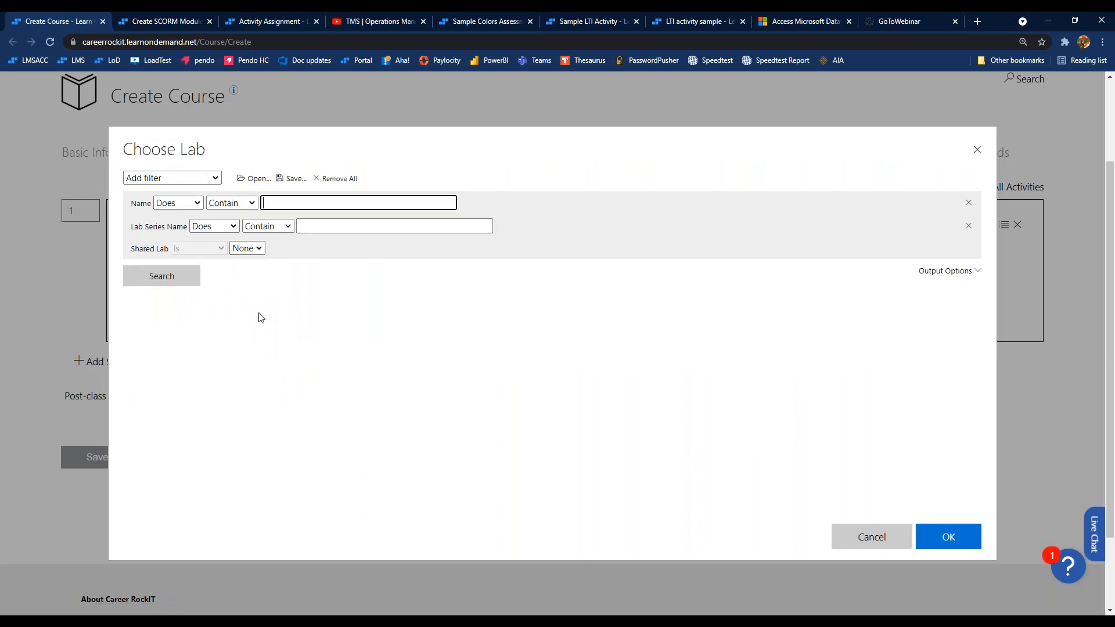
click(167, 276)
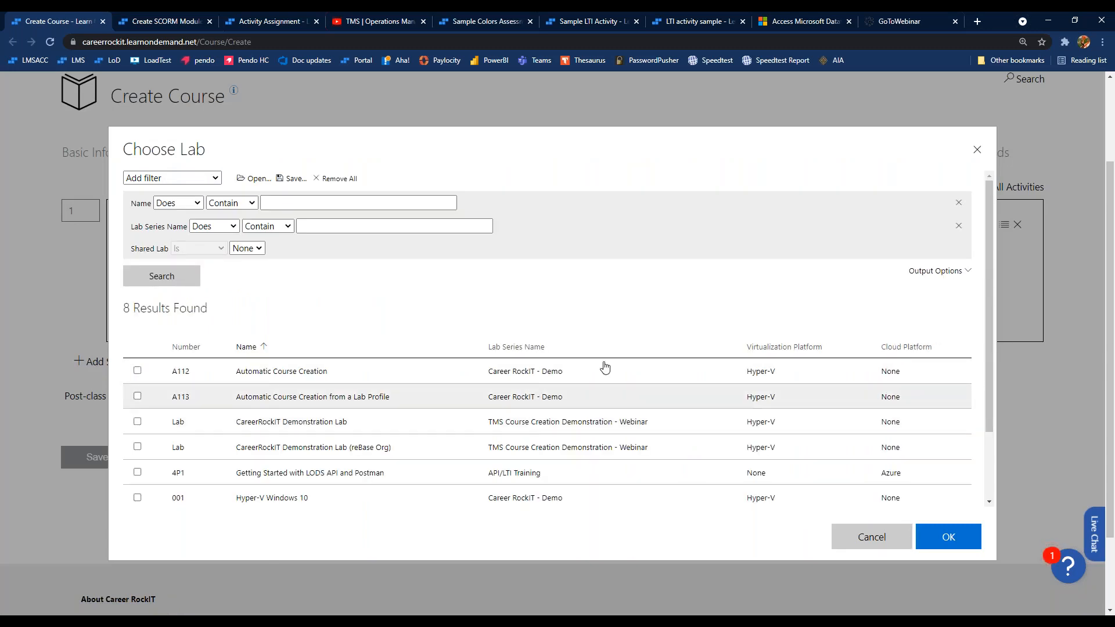
scroll(631, 337, down, 3)
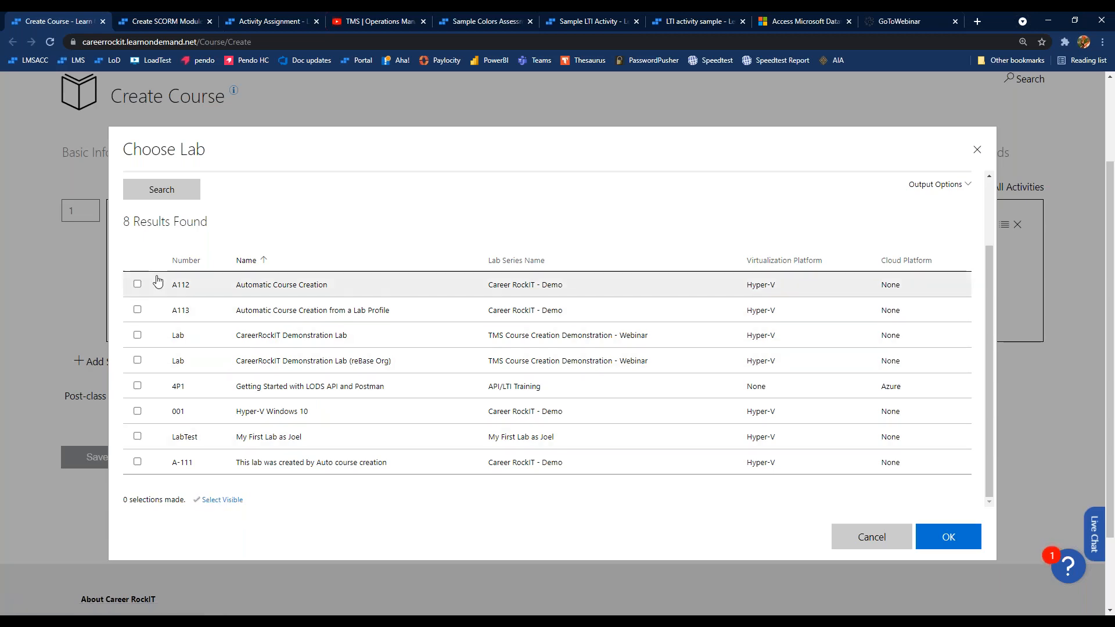
scroll(139, 491, down, 2)
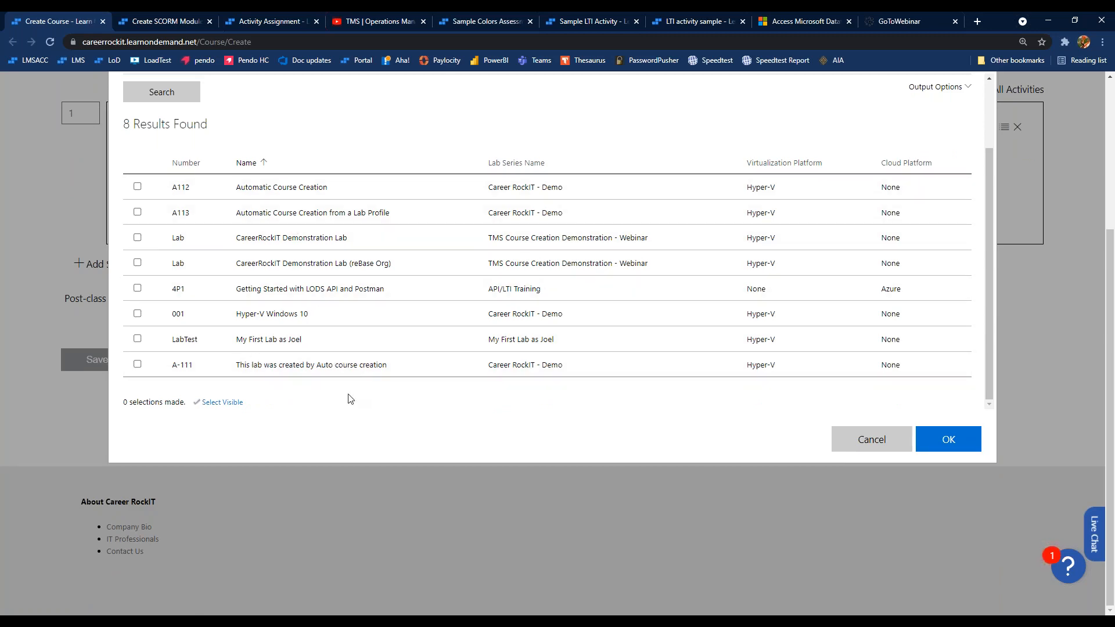
click(280, 342)
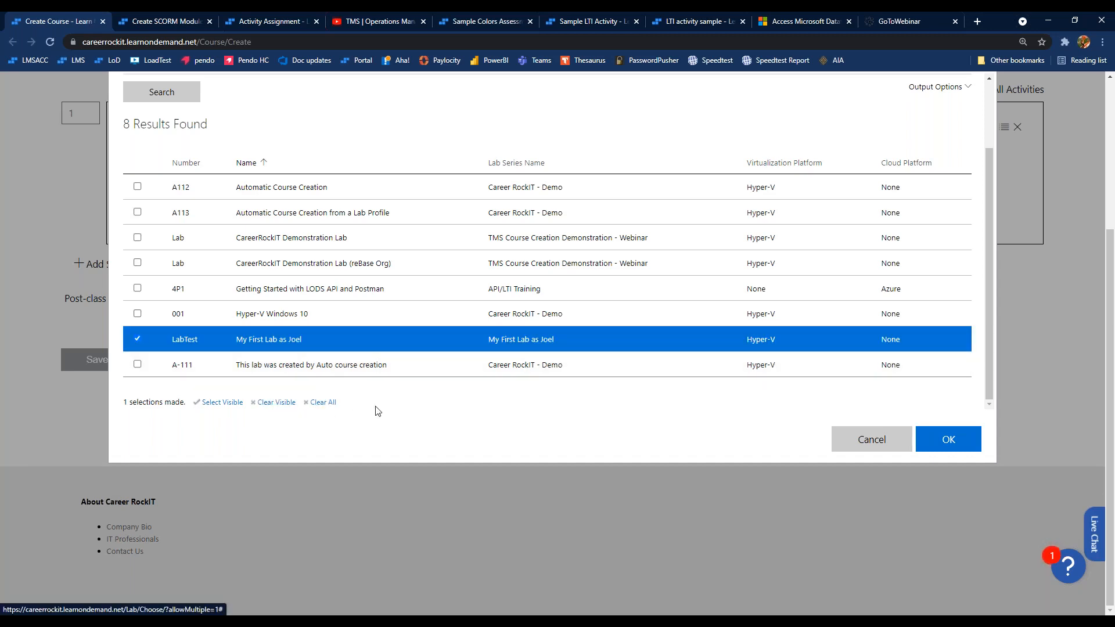
click(341, 192)
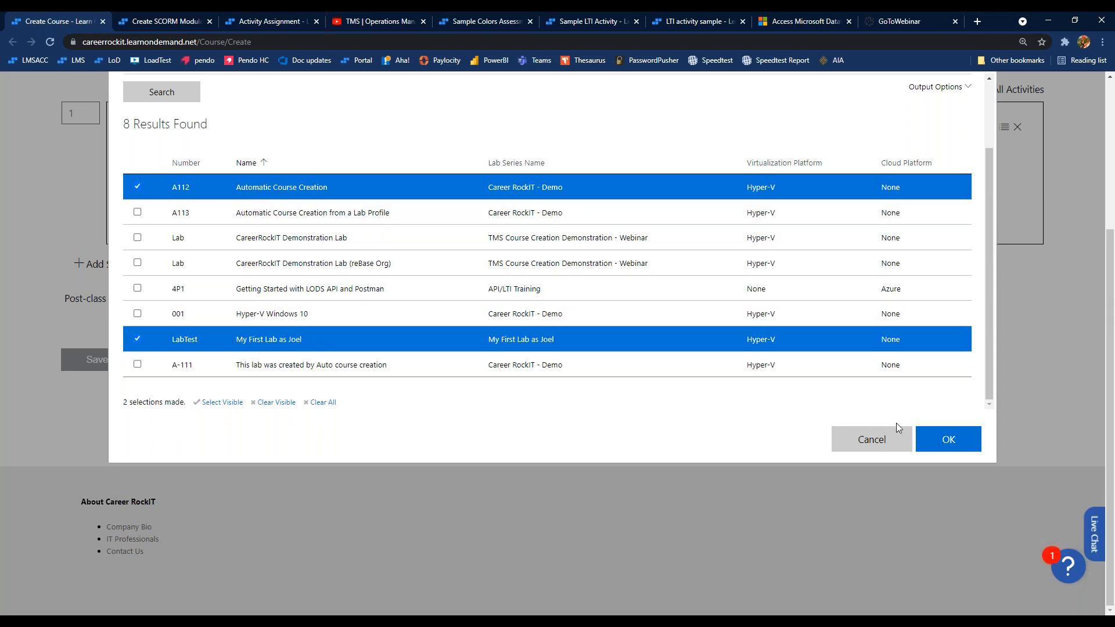
click(947, 439)
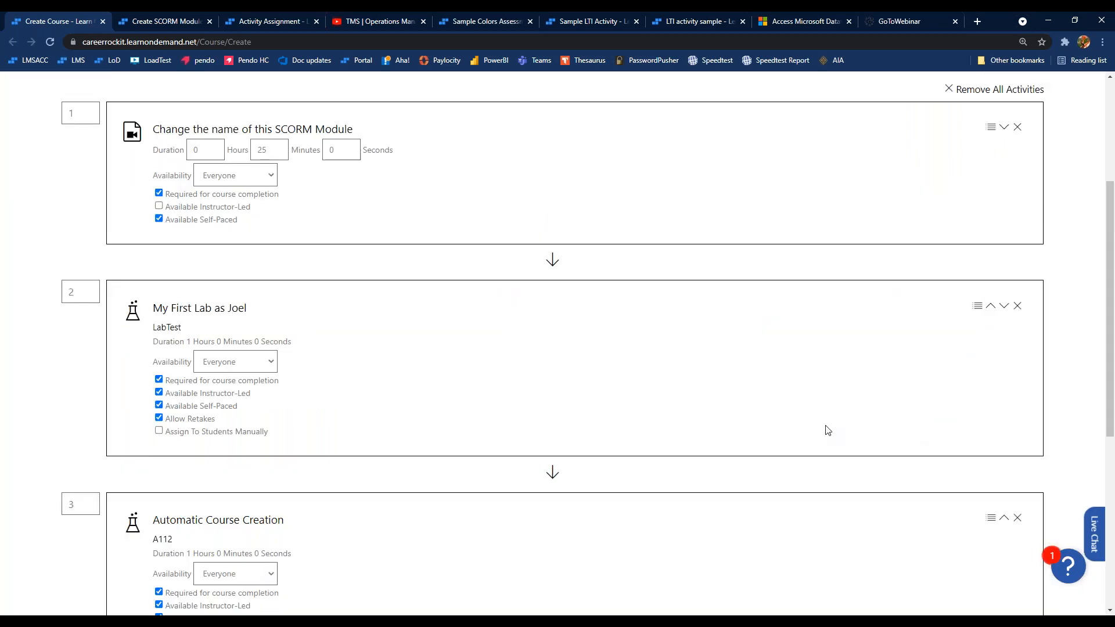
- Review the LabTest lab activity's duration and retake setting, and disable Allow Retakes for it
scroll(827, 429, down, 1)
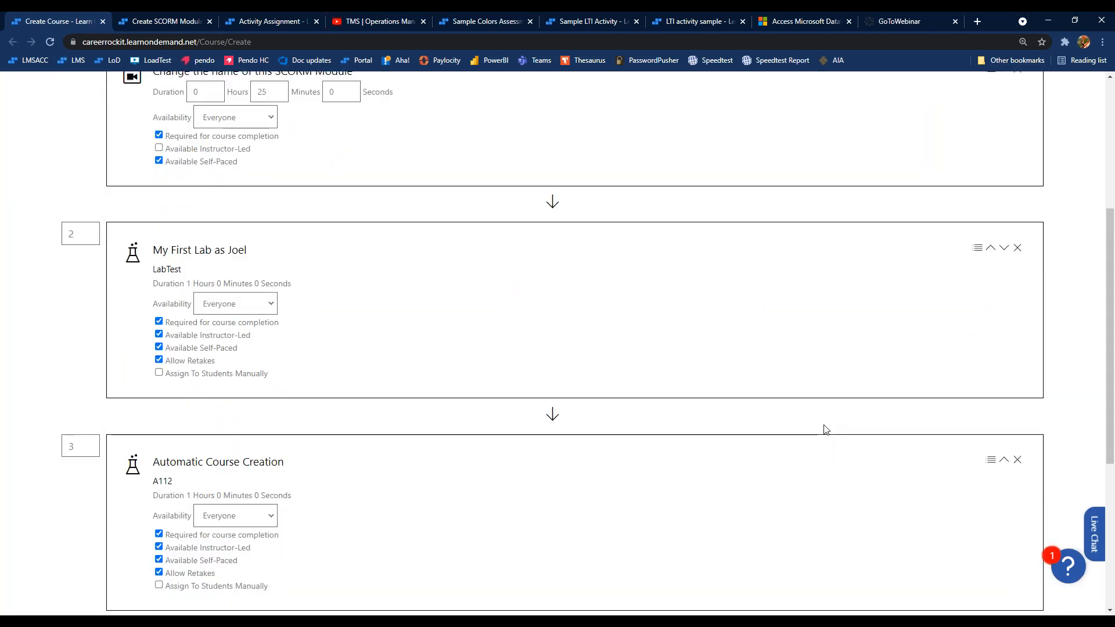
scroll(826, 430, down, 1)
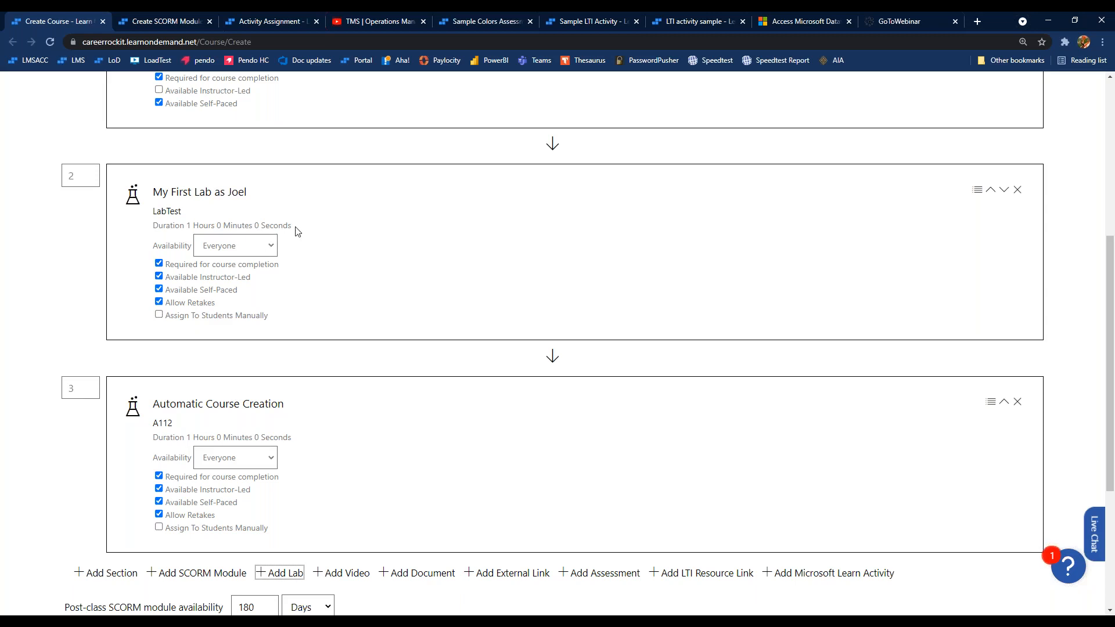
drag(296, 229, 142, 230)
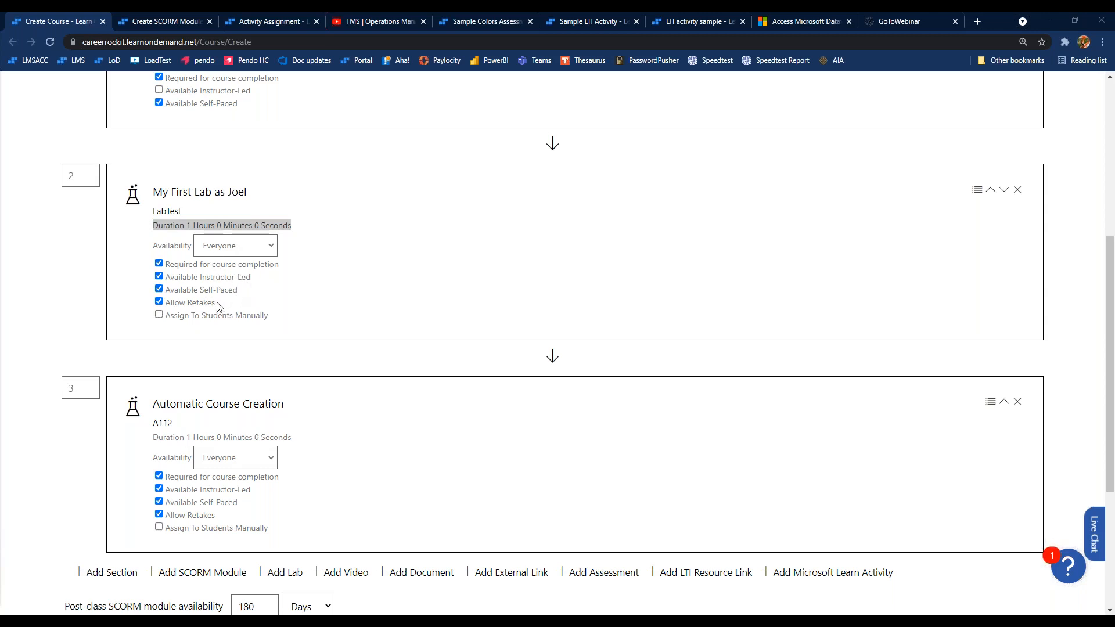
drag(217, 306, 162, 307)
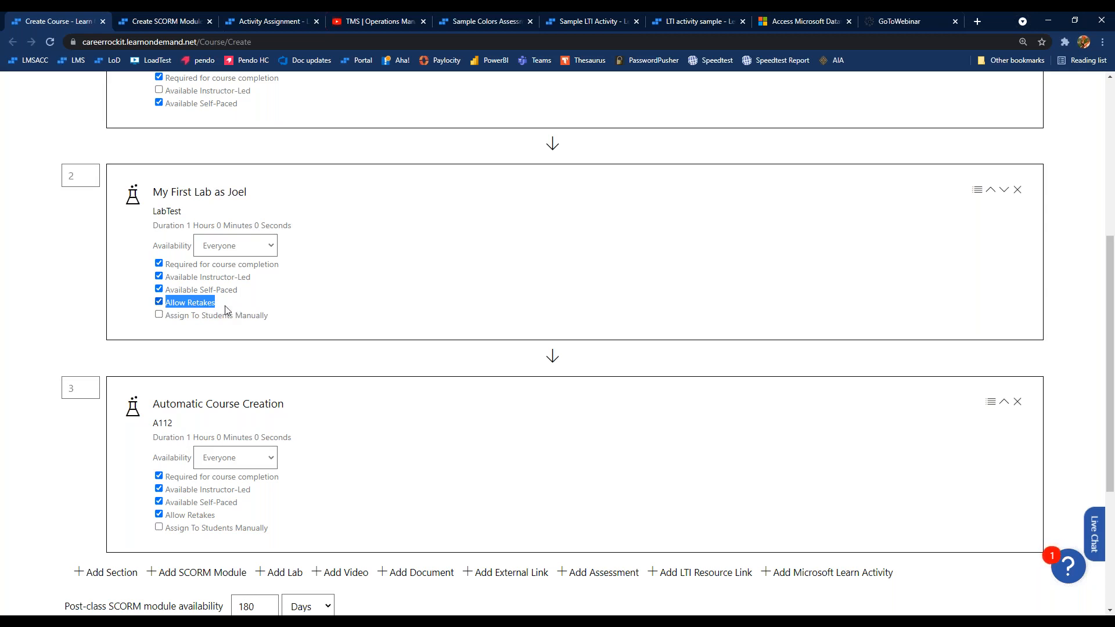
click(159, 302)
drag(228, 308, 167, 302)
click(285, 311)
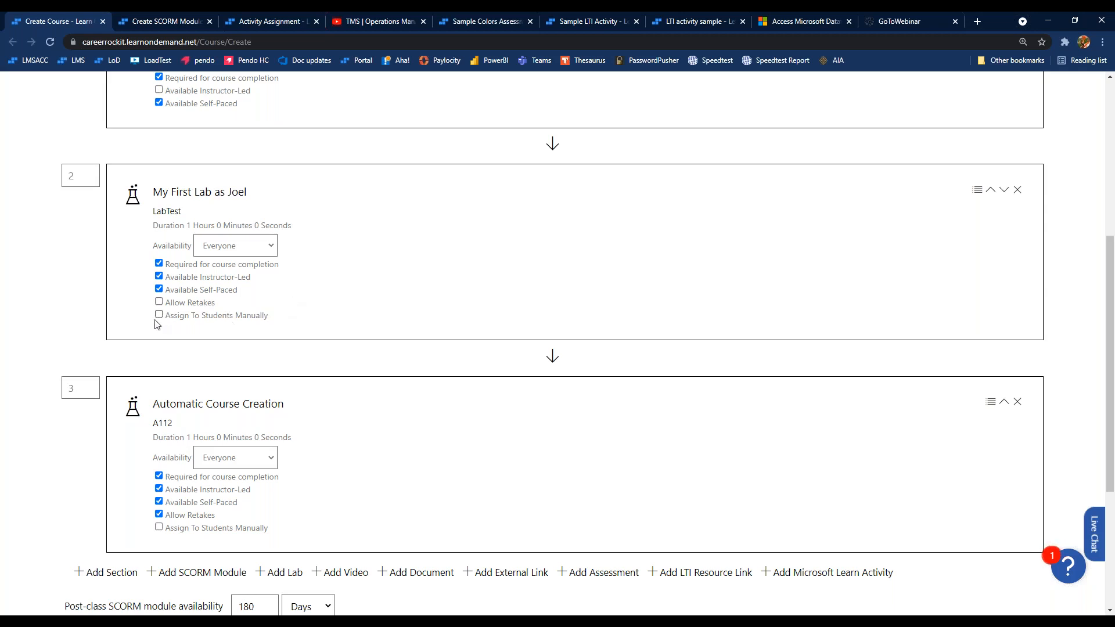
- Check how the LabTest lab's Assign To Students Manually option depends on Available Instructor-Led by turning instructor-led availability off and back on
drag(251, 278, 165, 282)
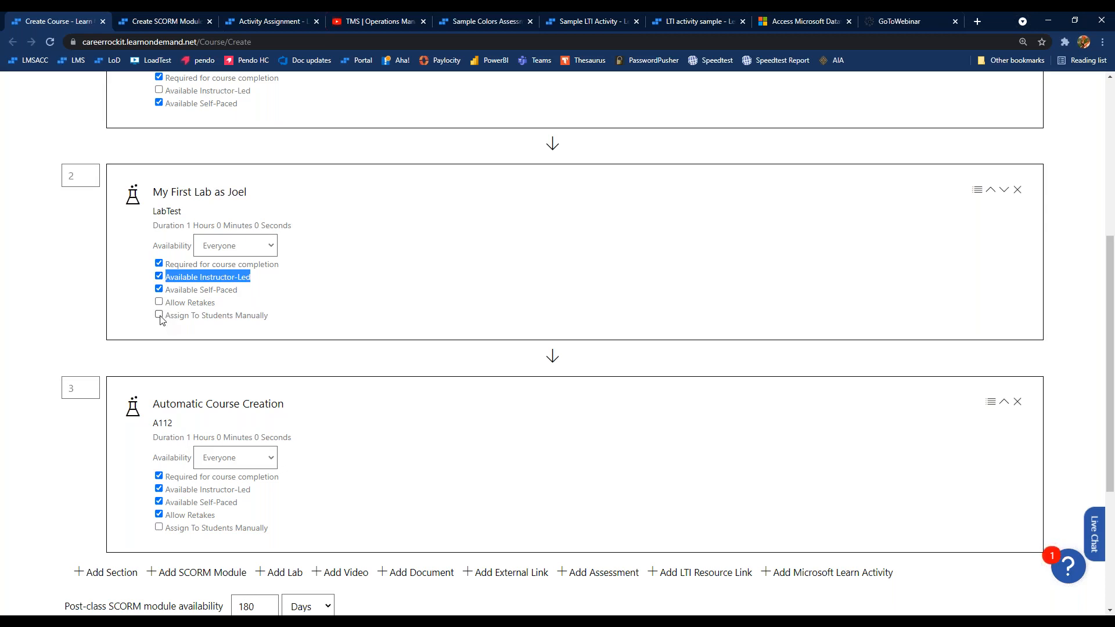
drag(167, 320, 294, 327)
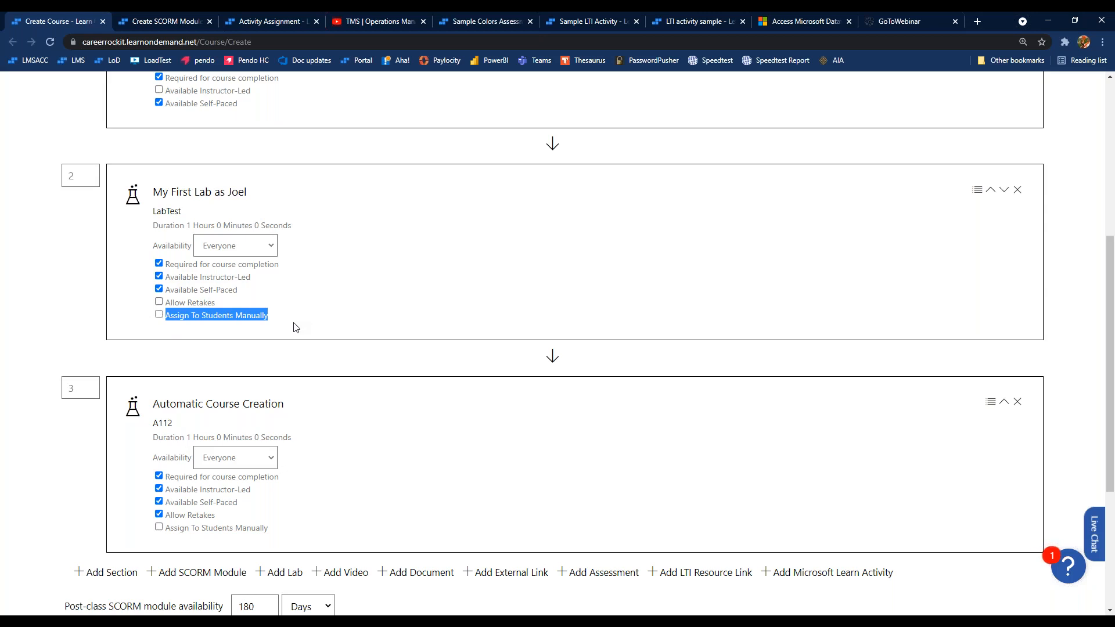
click(295, 327)
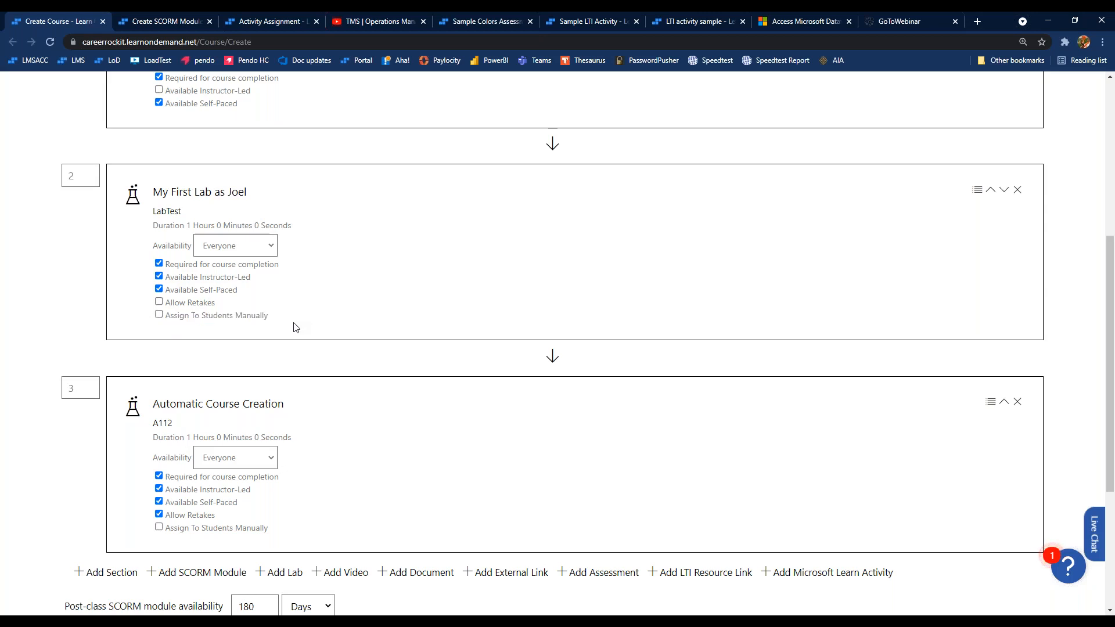
click(159, 278)
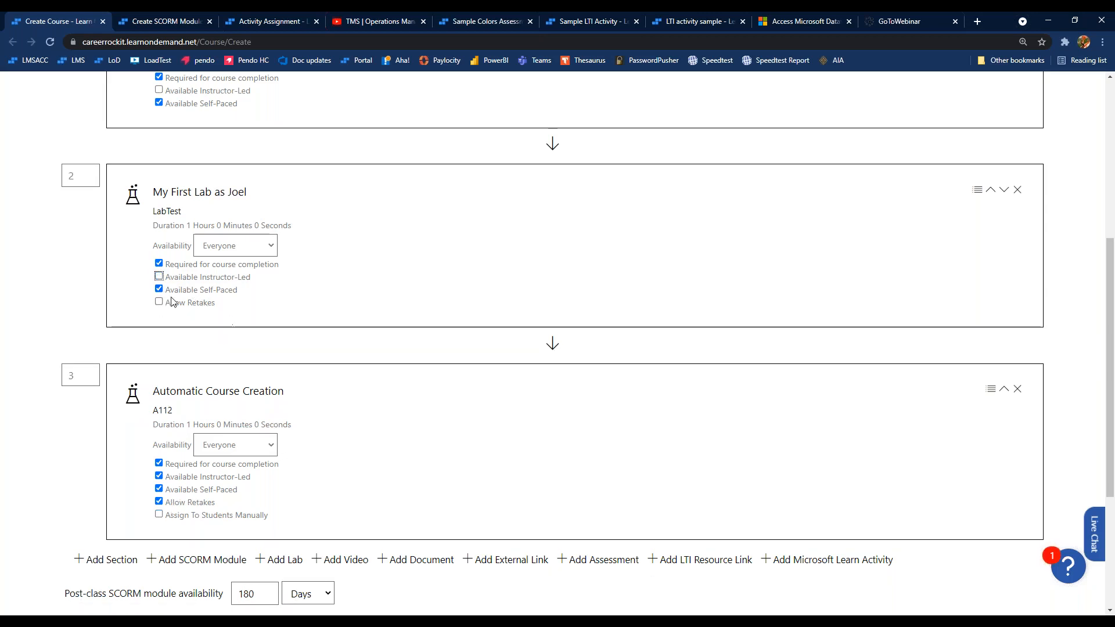
click(159, 277)
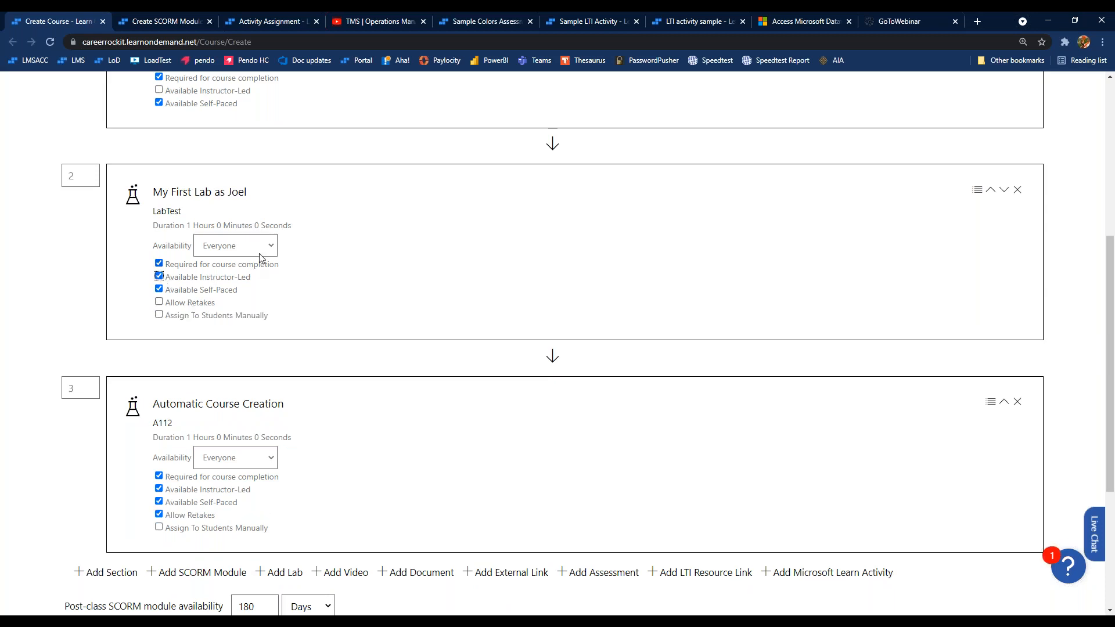
- Go through the LabTest lab's Availability choices and enable Assign To Students Manually
click(264, 247)
click(245, 285)
click(272, 247)
click(255, 274)
click(159, 315)
- Switch to the Activity Assignment class and examine the activity access links of Sample Colors Assessment and Sample Assessment
click(276, 22)
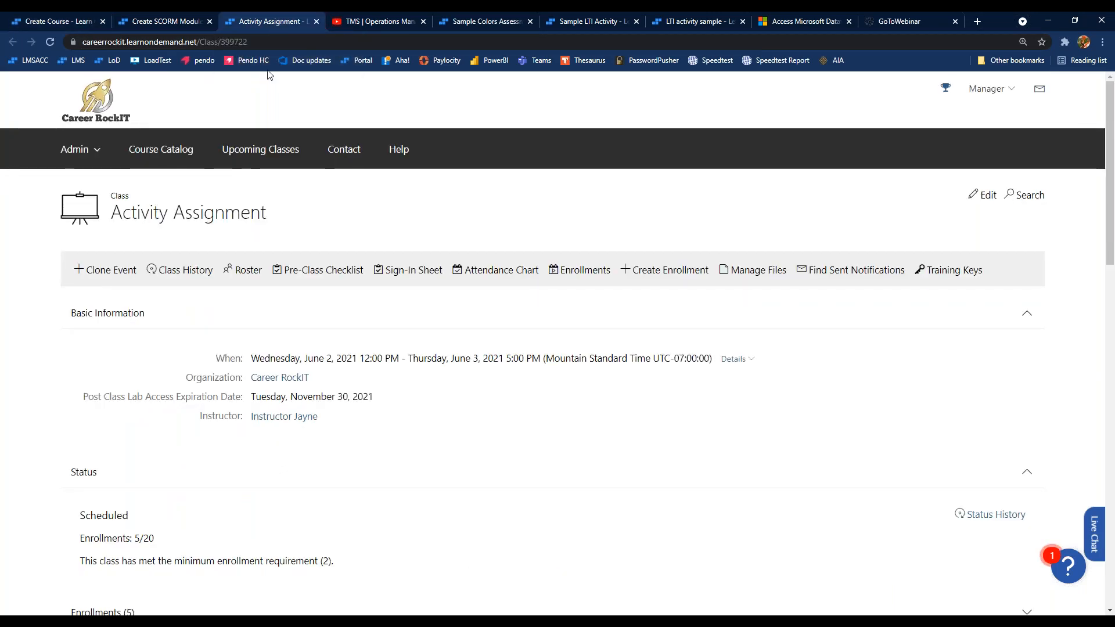
scroll(558, 348, down, 1)
scroll(557, 349, down, 5)
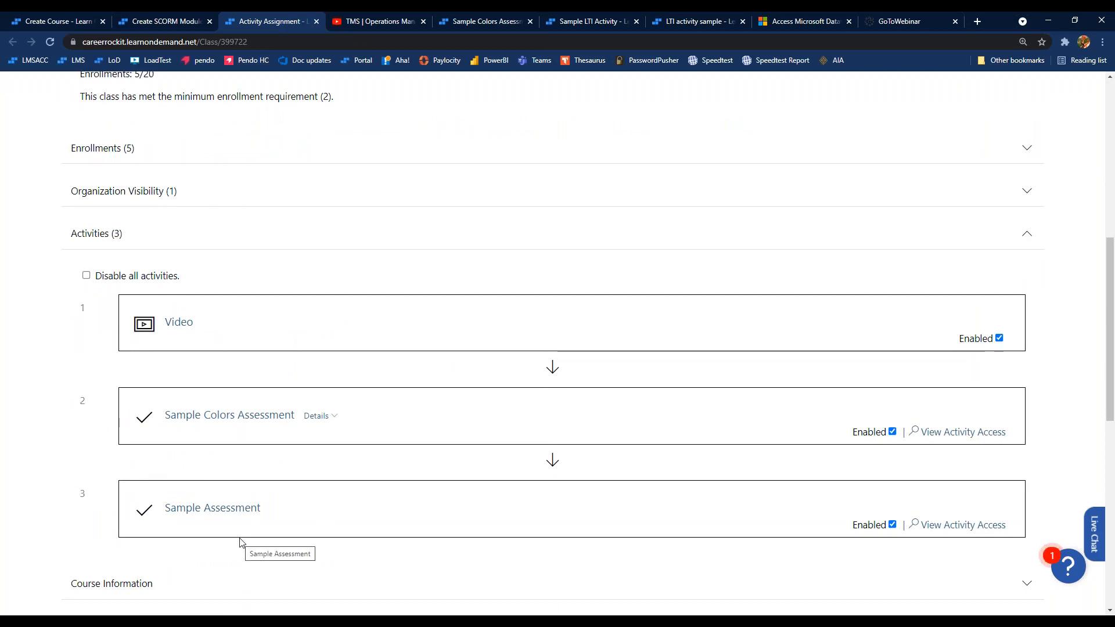
drag(921, 433, 1003, 439)
click(1016, 438)
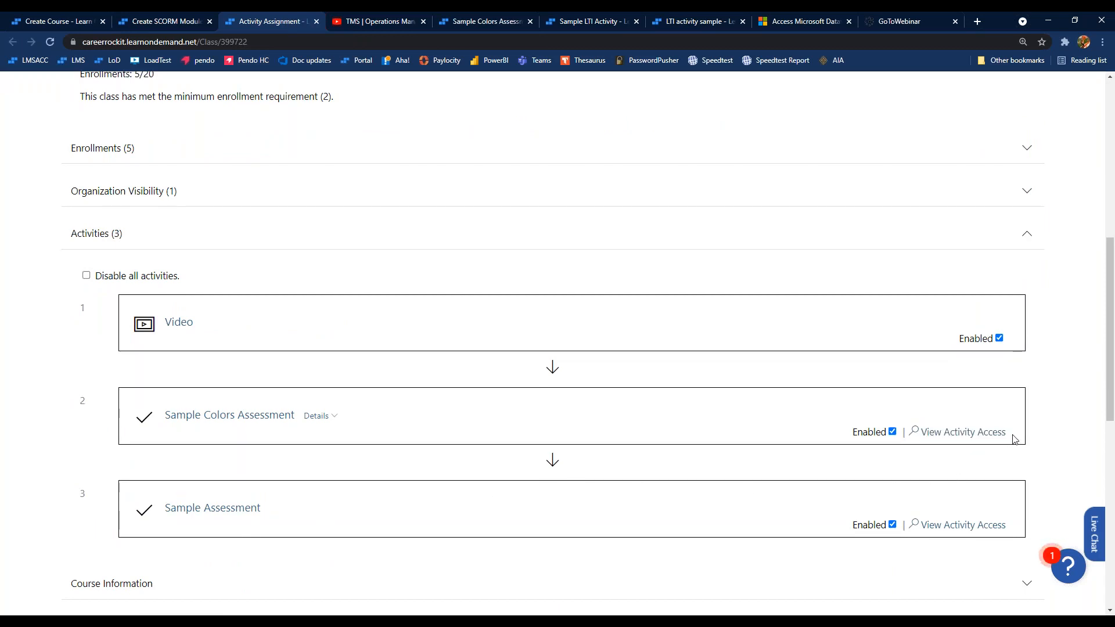
drag(921, 526, 991, 531)
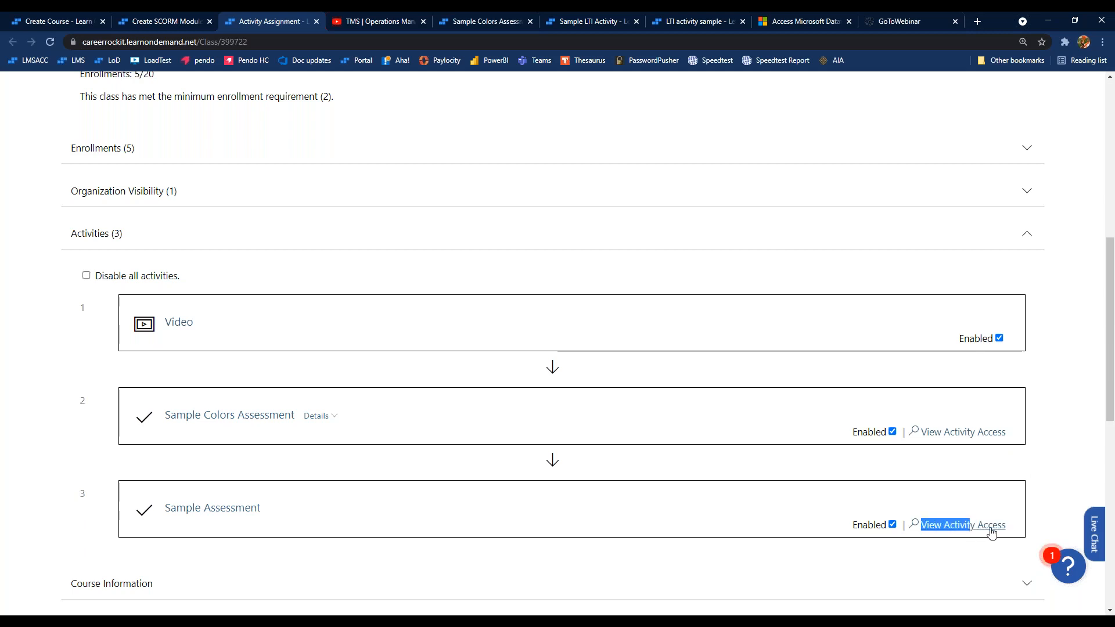
click(1011, 529)
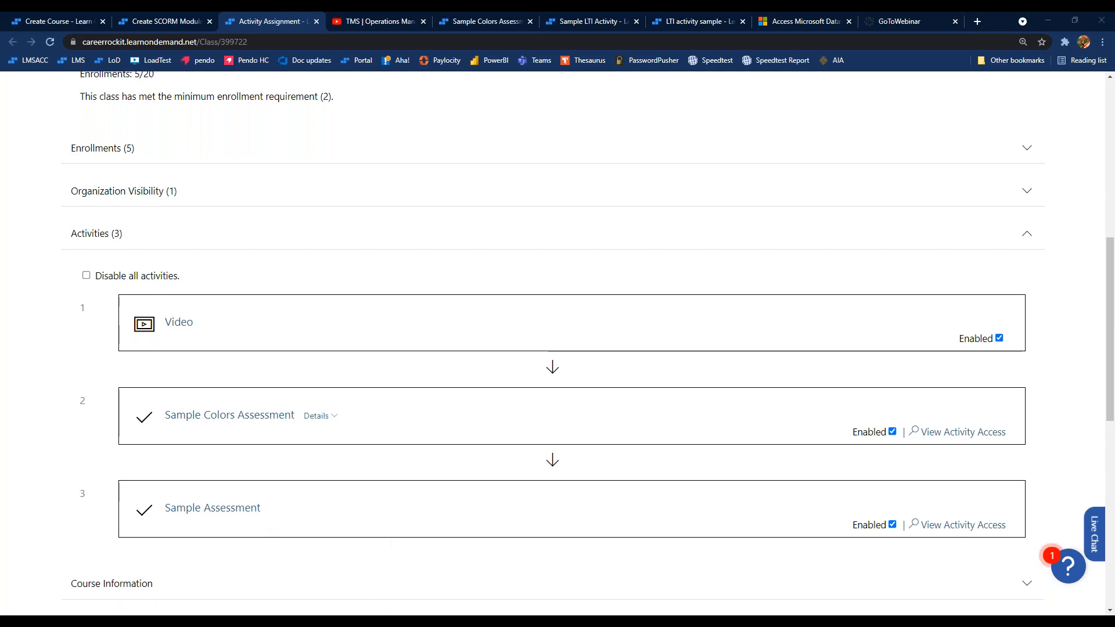
- Switch to the student's class enrollment in Firefox, review the activities offered there, and return to the Activity Assignment class in Chrome
click(327, 620)
scroll(429, 547, down, 1)
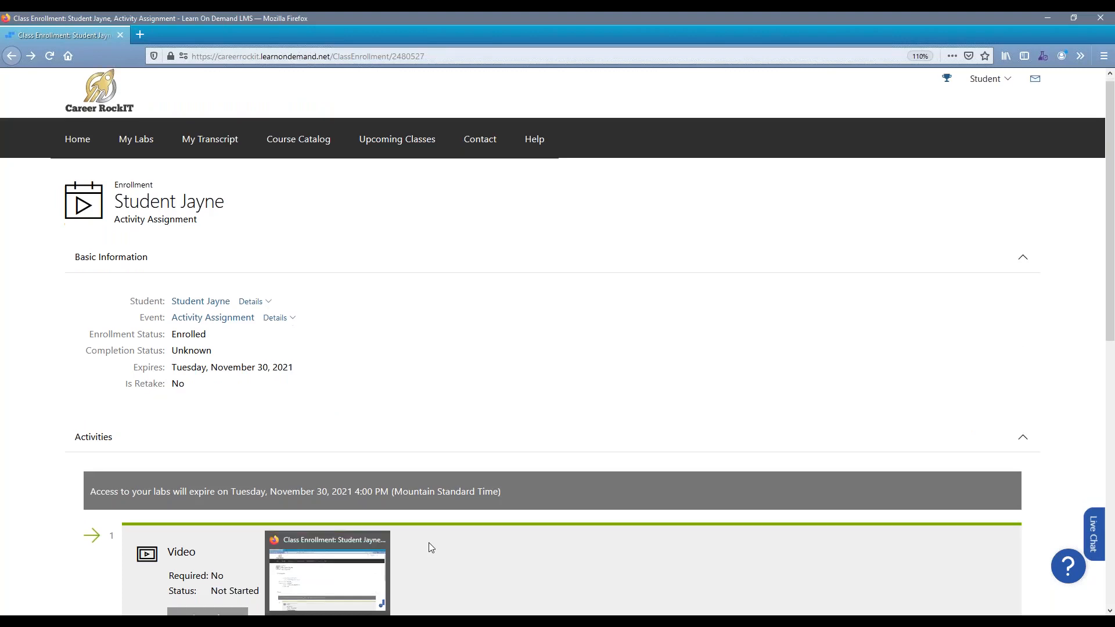
scroll(428, 547, down, 5)
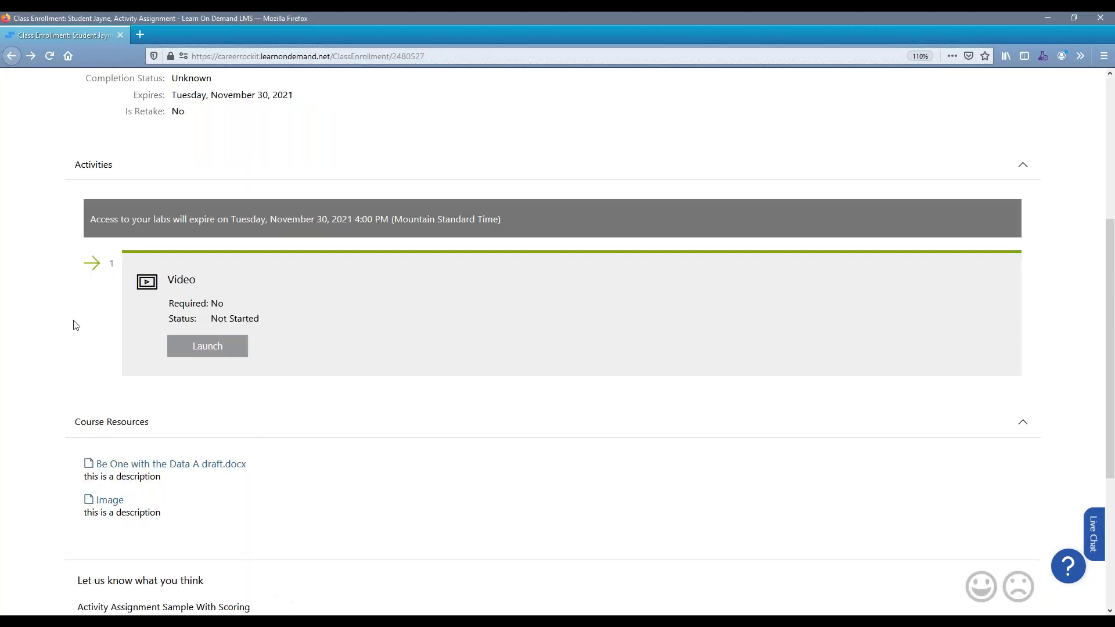
click(178, 352)
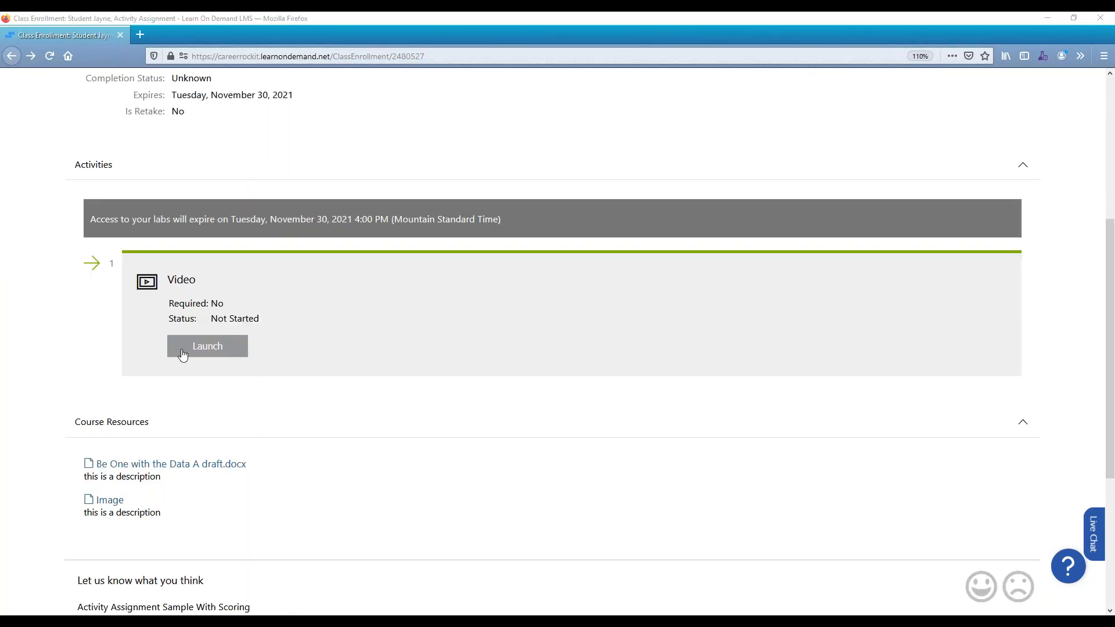
key(alt+Tab)
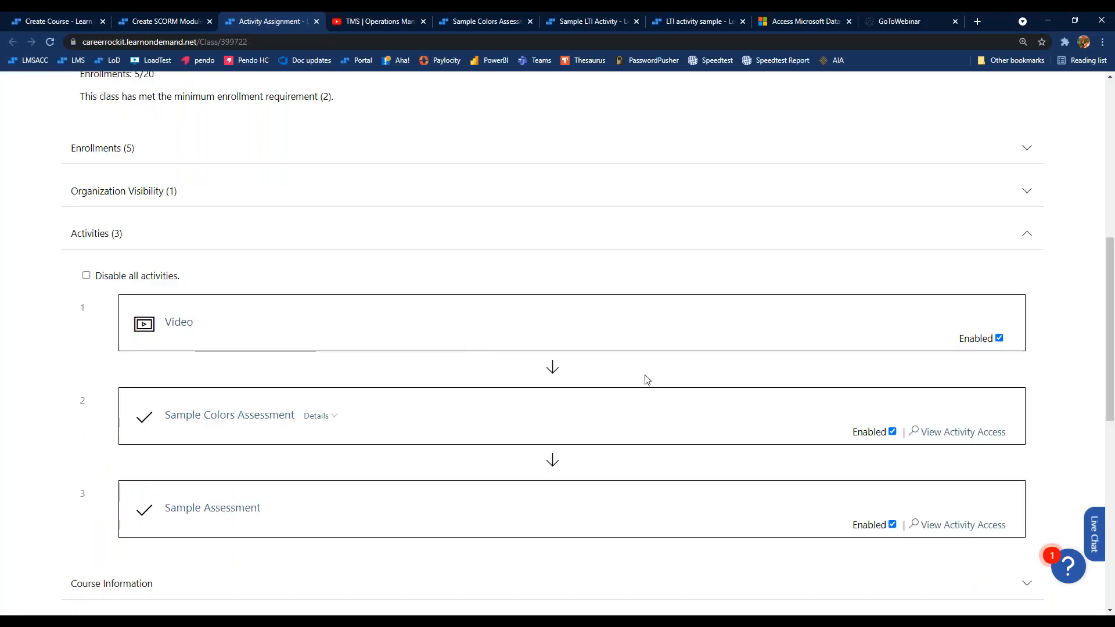
- Assign the last three students in the enrolled list to Sample Colors Assessment and save the assignments
click(940, 440)
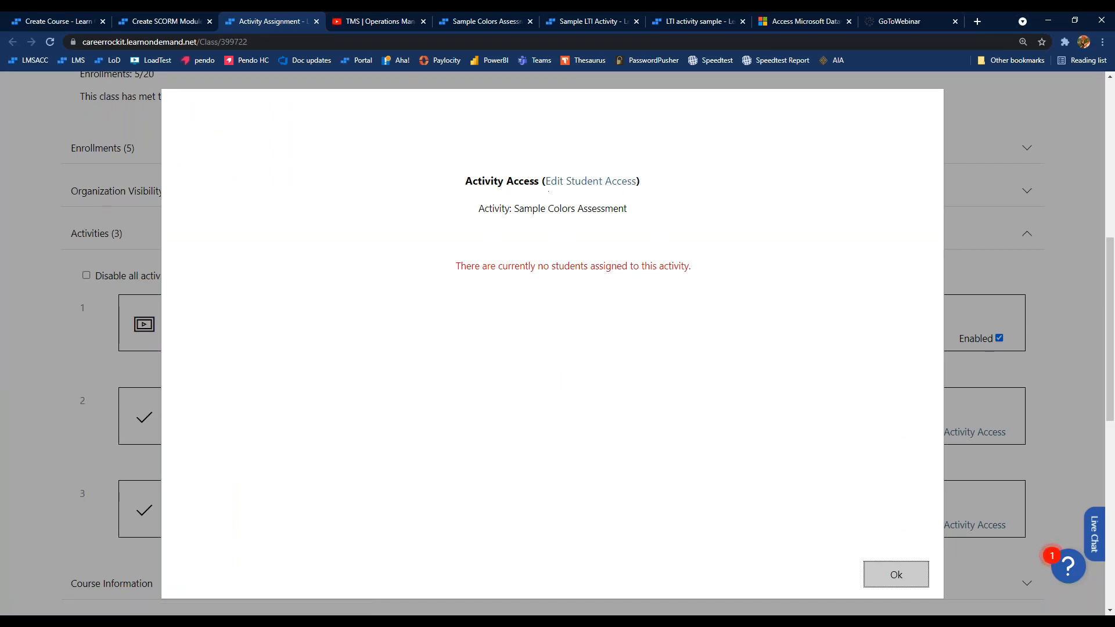
click(581, 187)
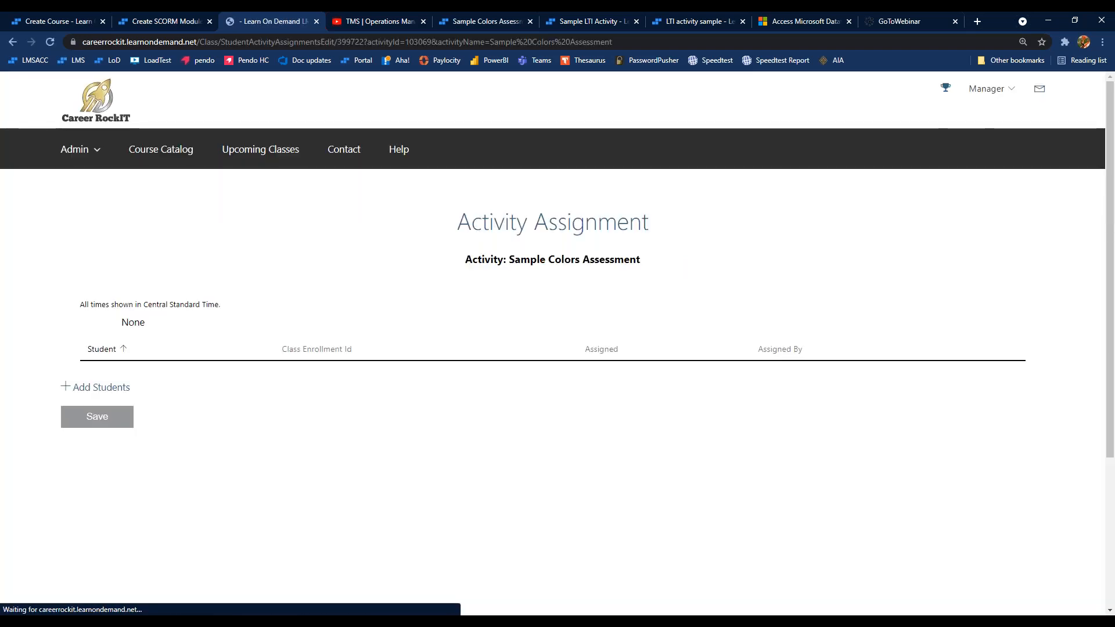
click(114, 386)
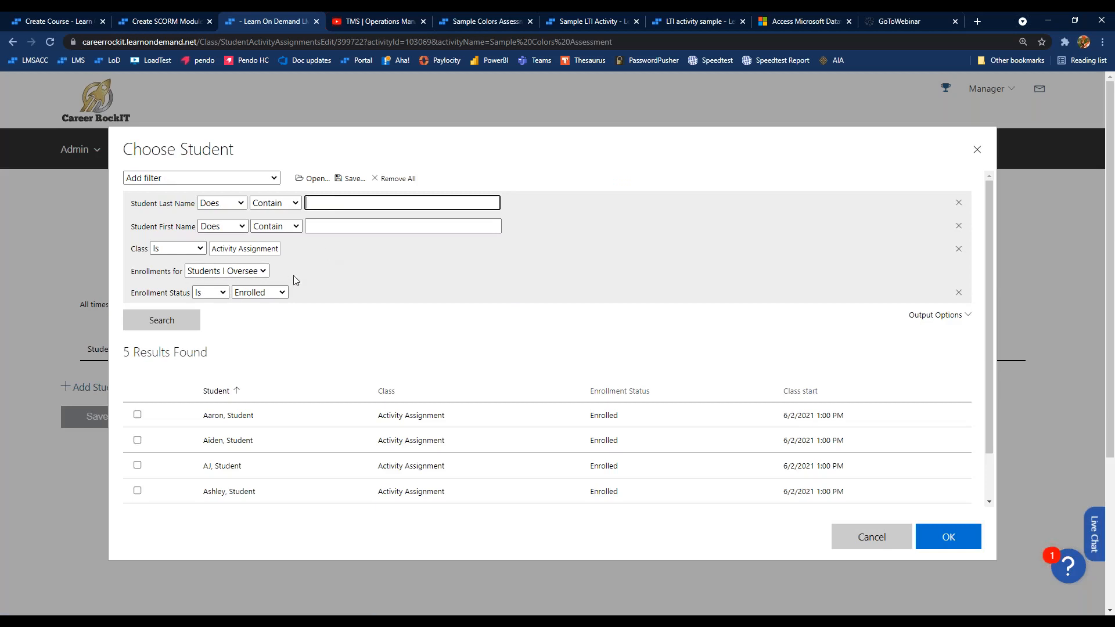
drag(299, 296, 126, 295)
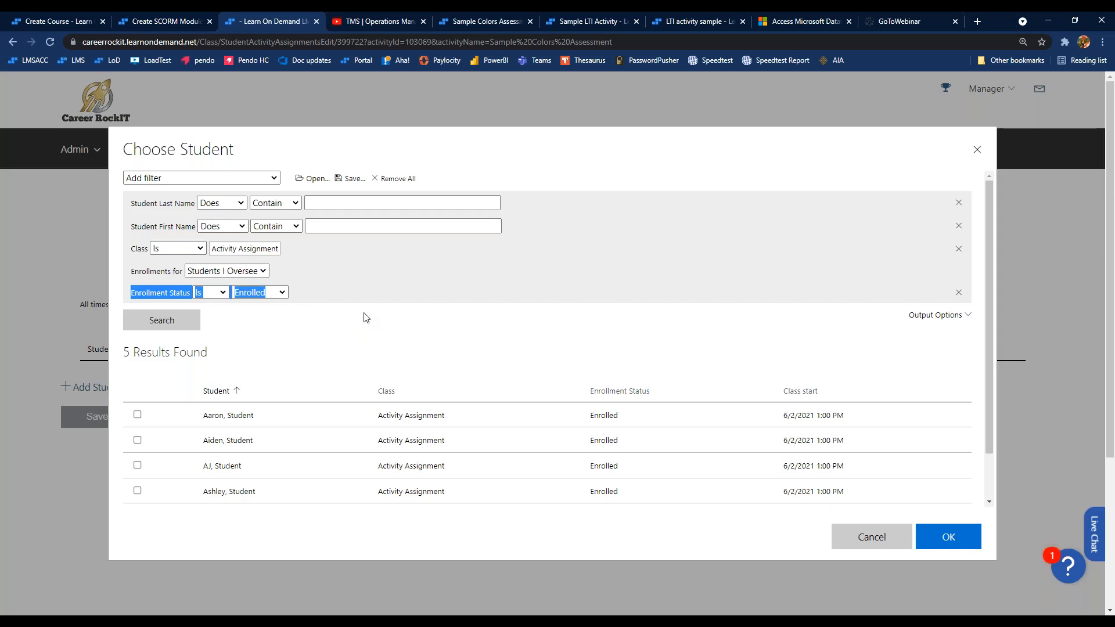
scroll(366, 318, down, 1)
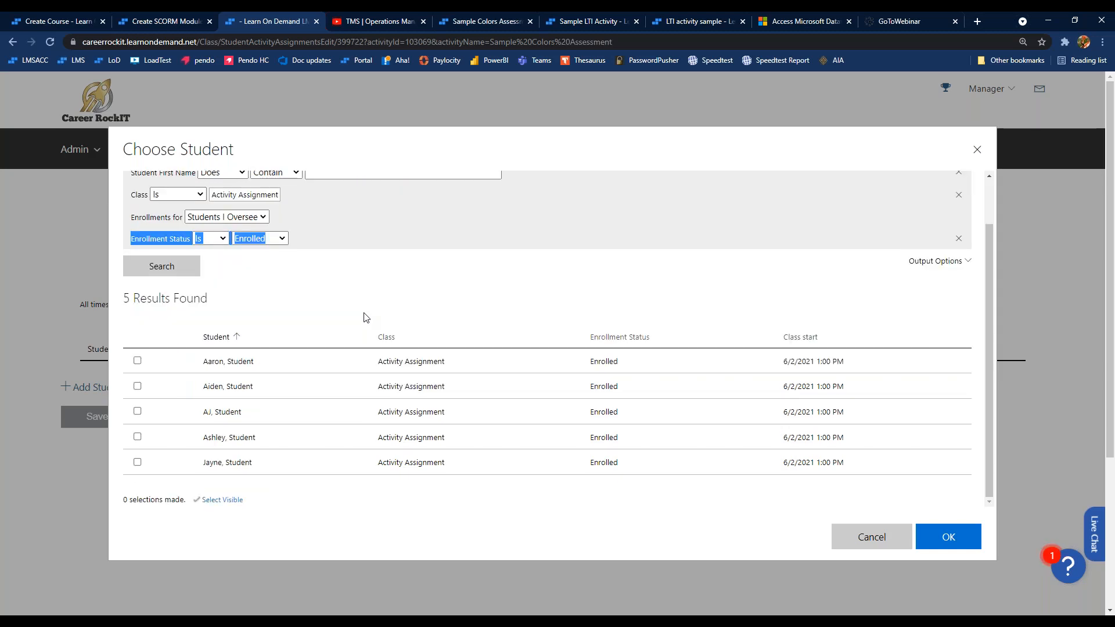
click(182, 465)
click(180, 438)
click(183, 413)
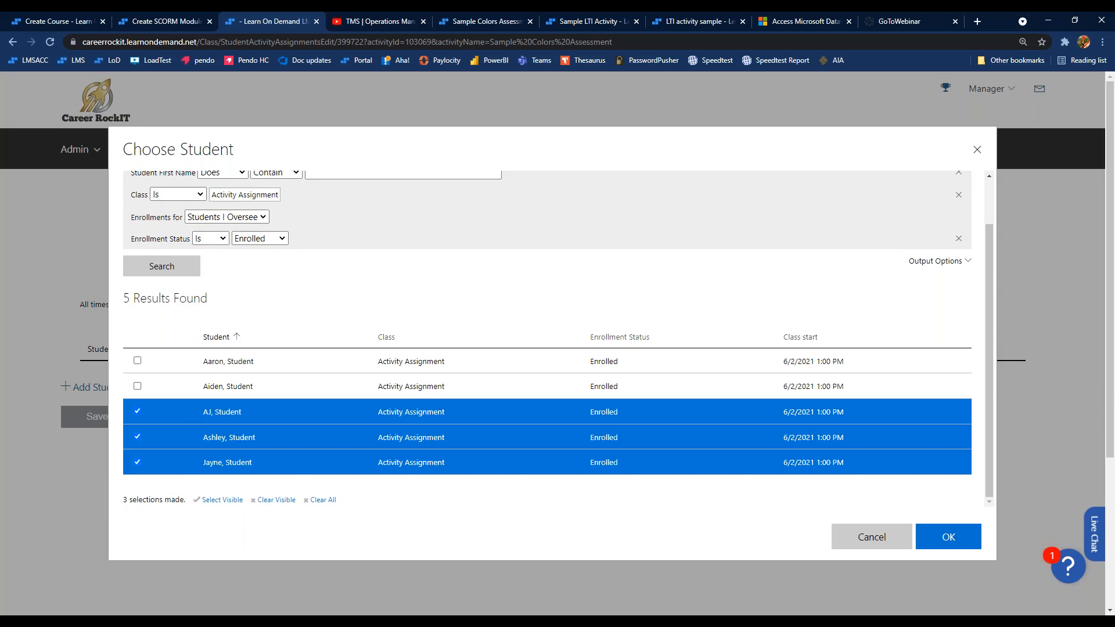
click(945, 542)
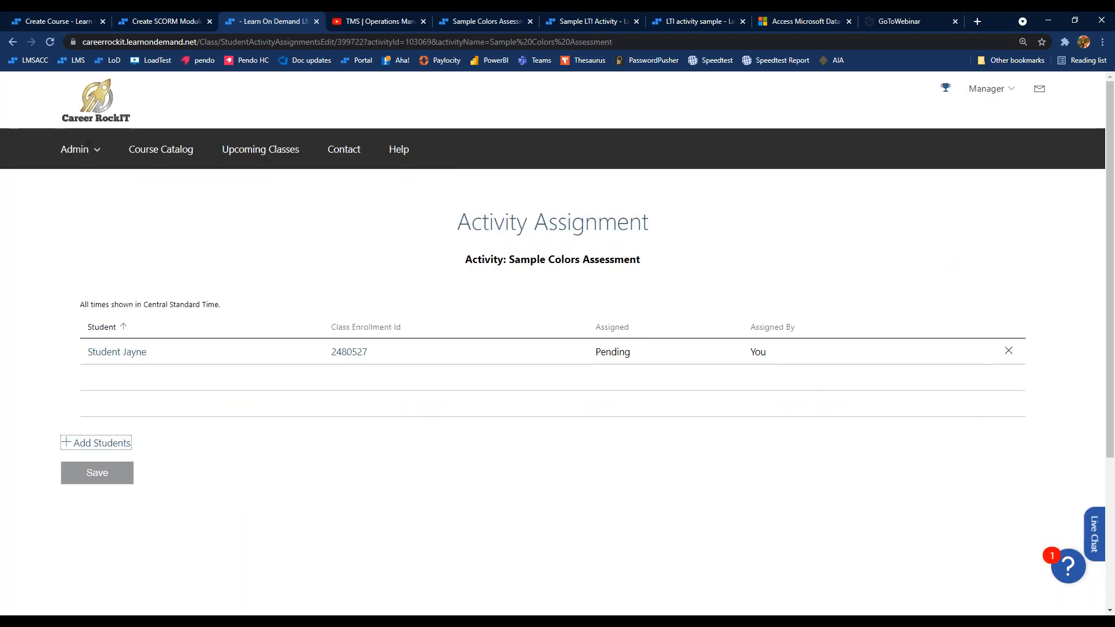
click(104, 477)
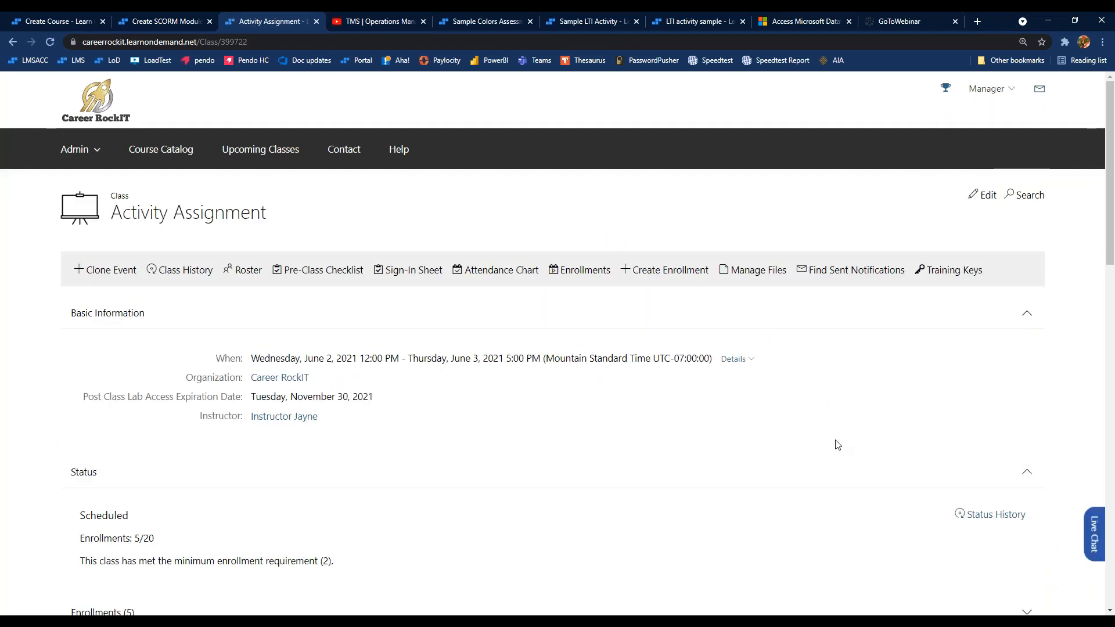
- Review the students assigned to Sample Colors Assessment, open their access for editing, and save without changes
scroll(836, 443, down, 4)
scroll(863, 419, down, 3)
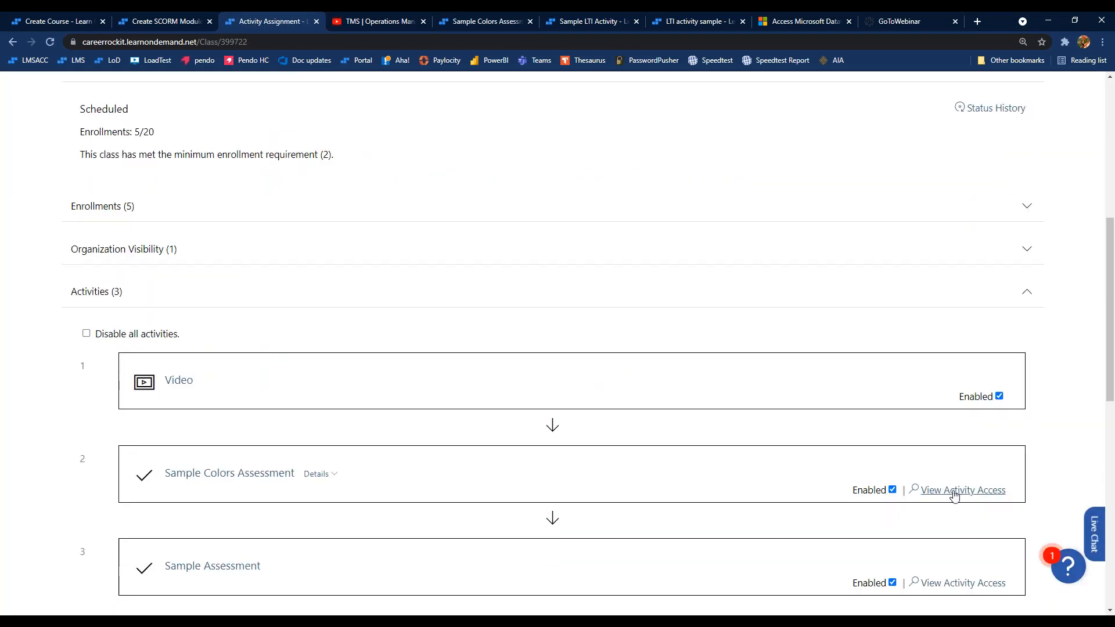
click(954, 491)
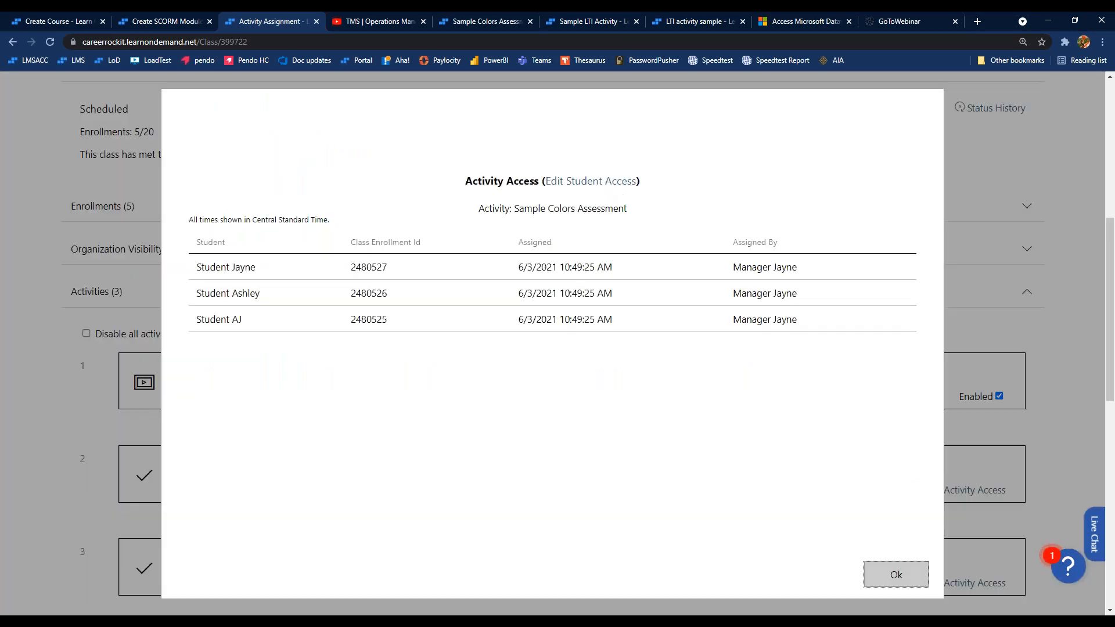
click(590, 180)
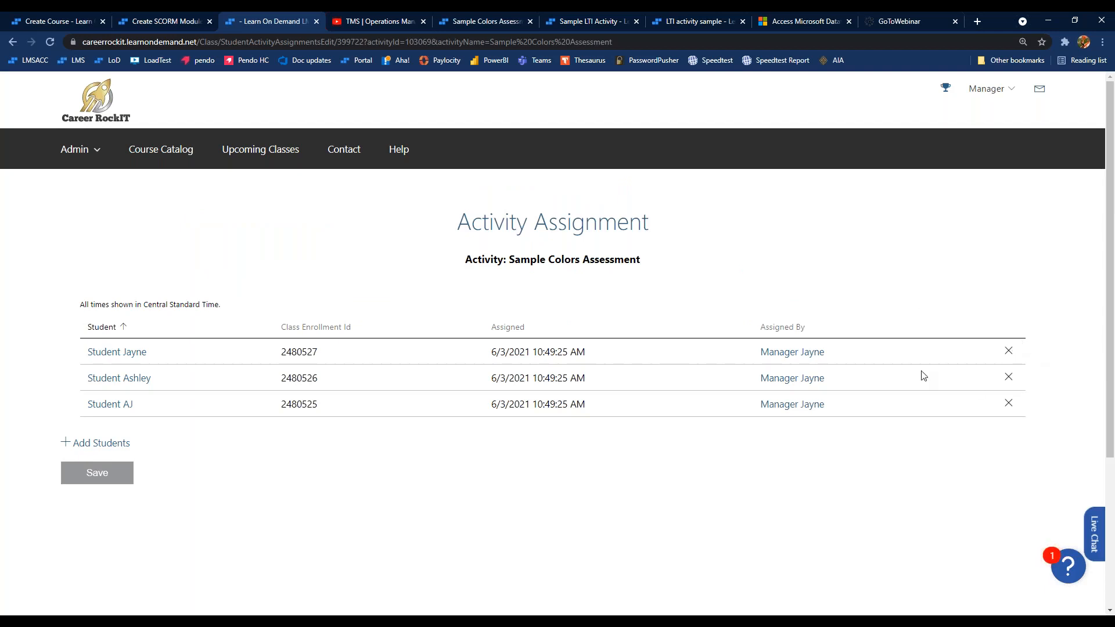
click(102, 474)
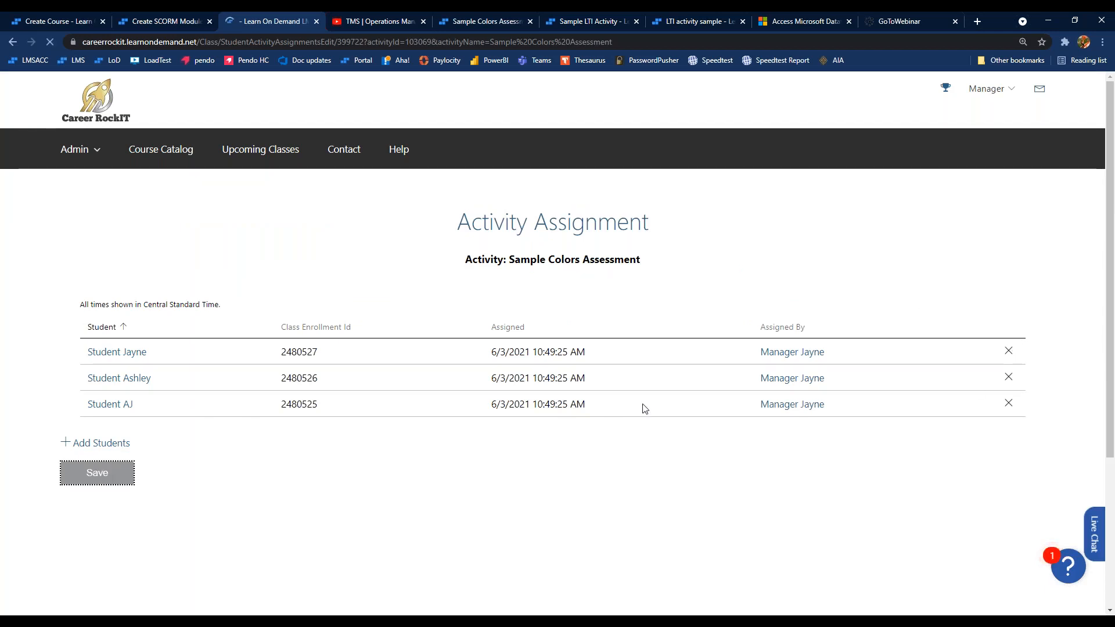
- Assign the first two students in the enrolled list to Sample Assessment and save the assignments
scroll(696, 379, down, 7)
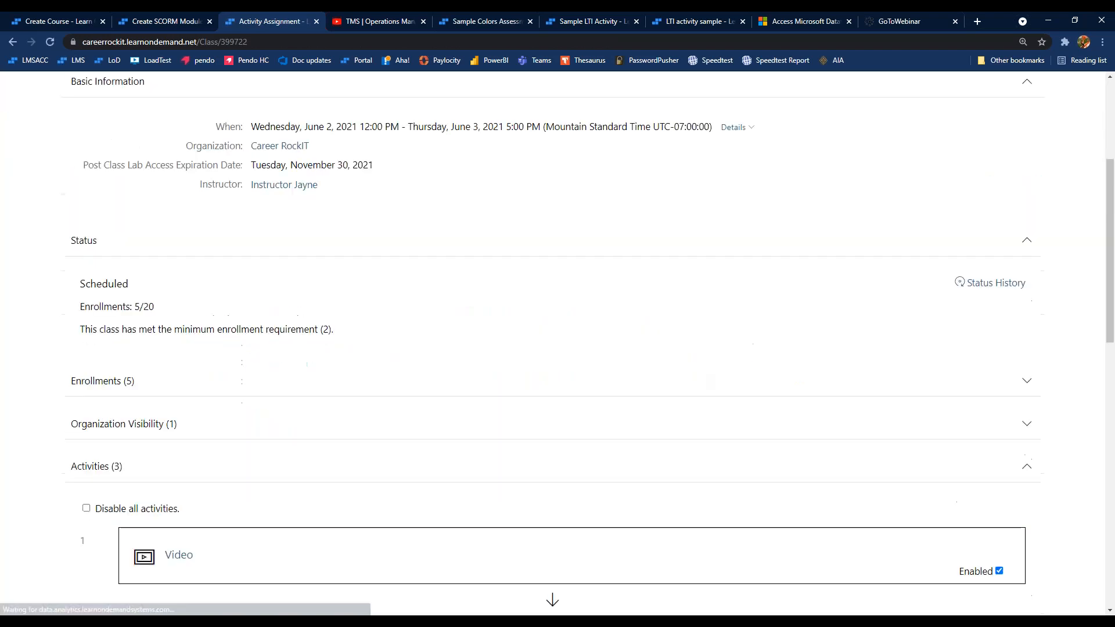
scroll(704, 377, down, 2)
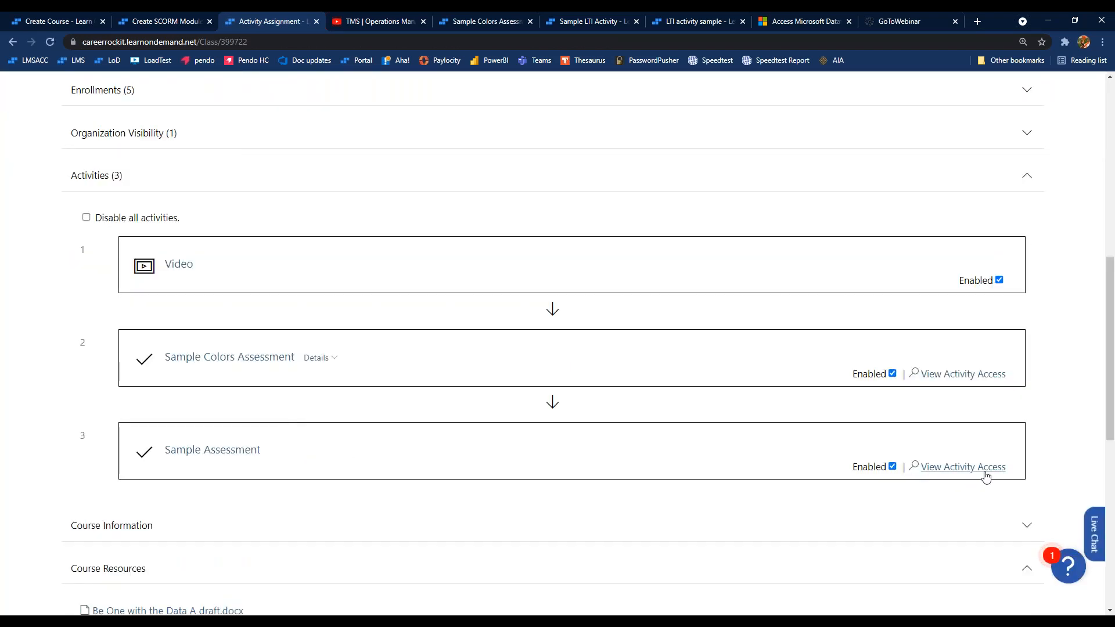
click(962, 466)
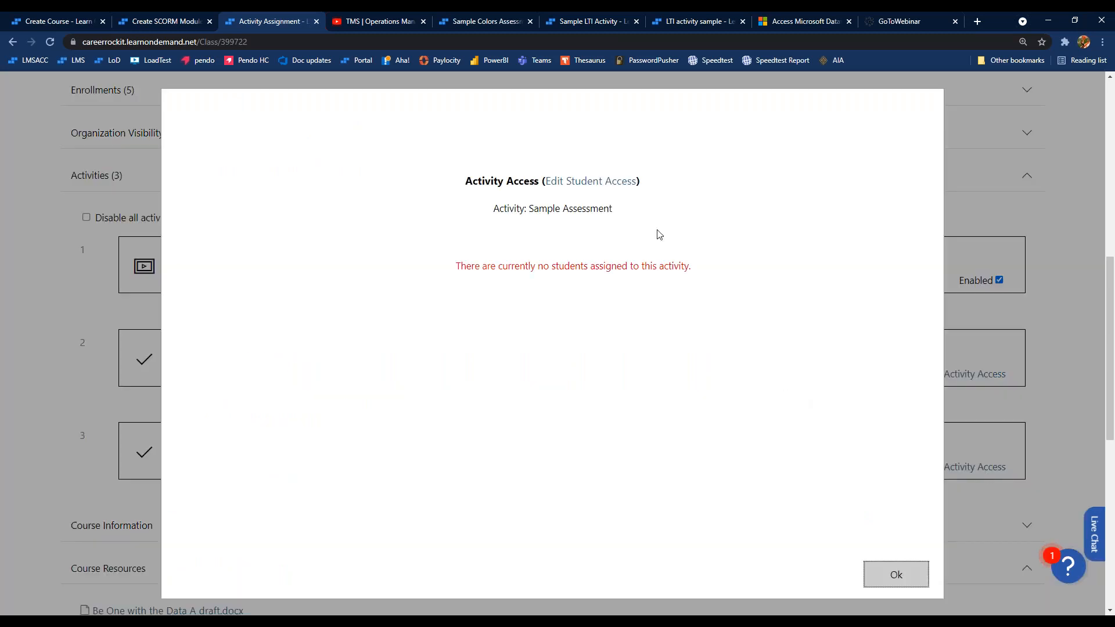
click(593, 182)
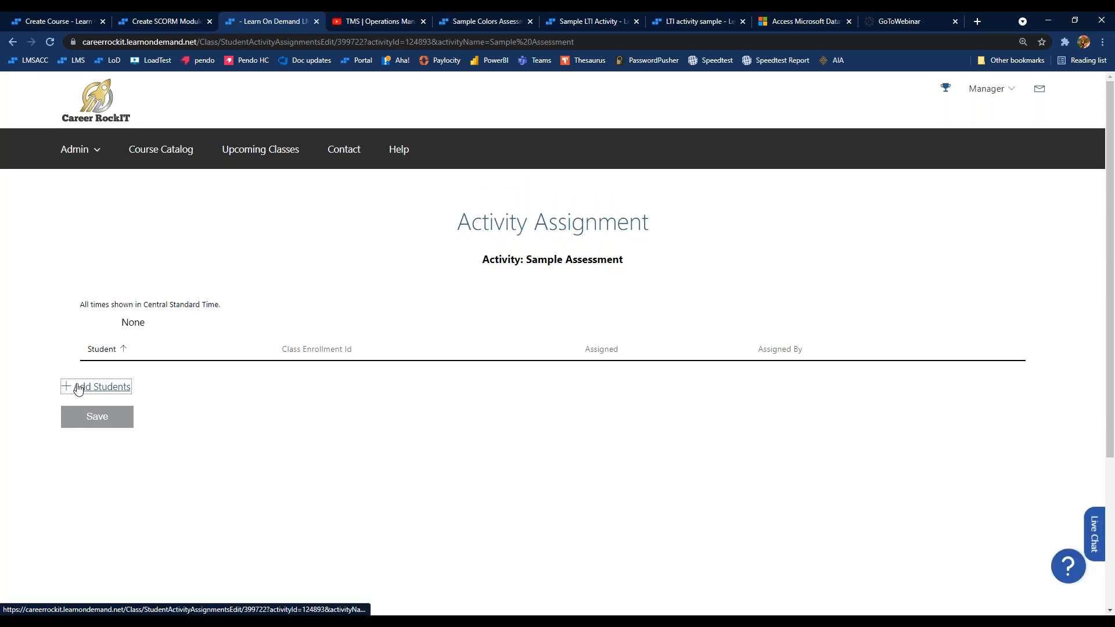
click(81, 386)
click(206, 419)
click(204, 435)
click(956, 537)
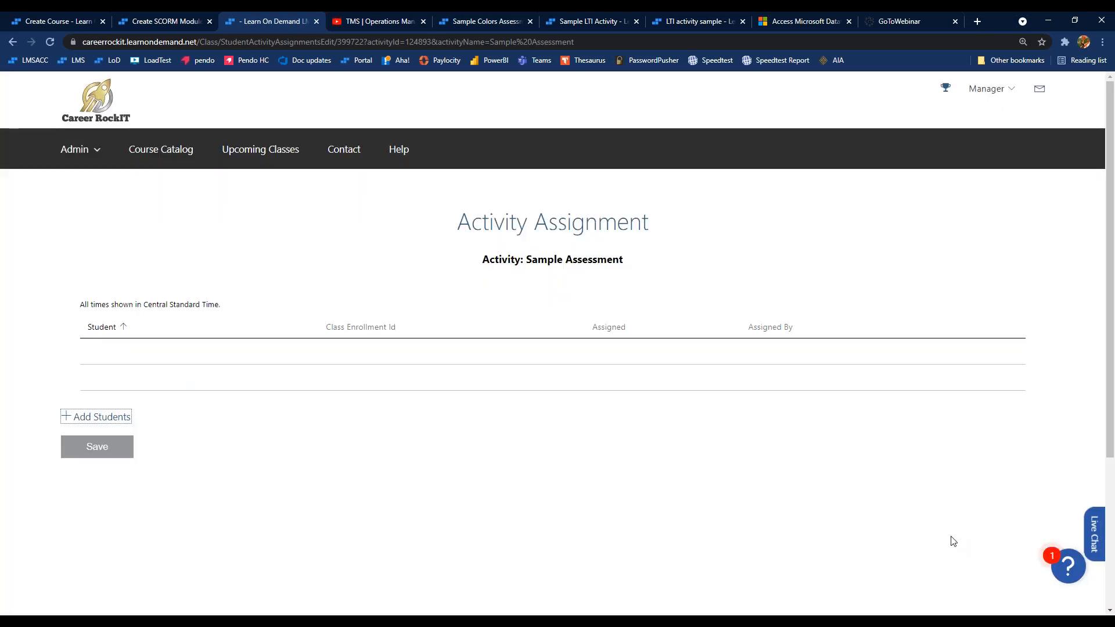
click(115, 455)
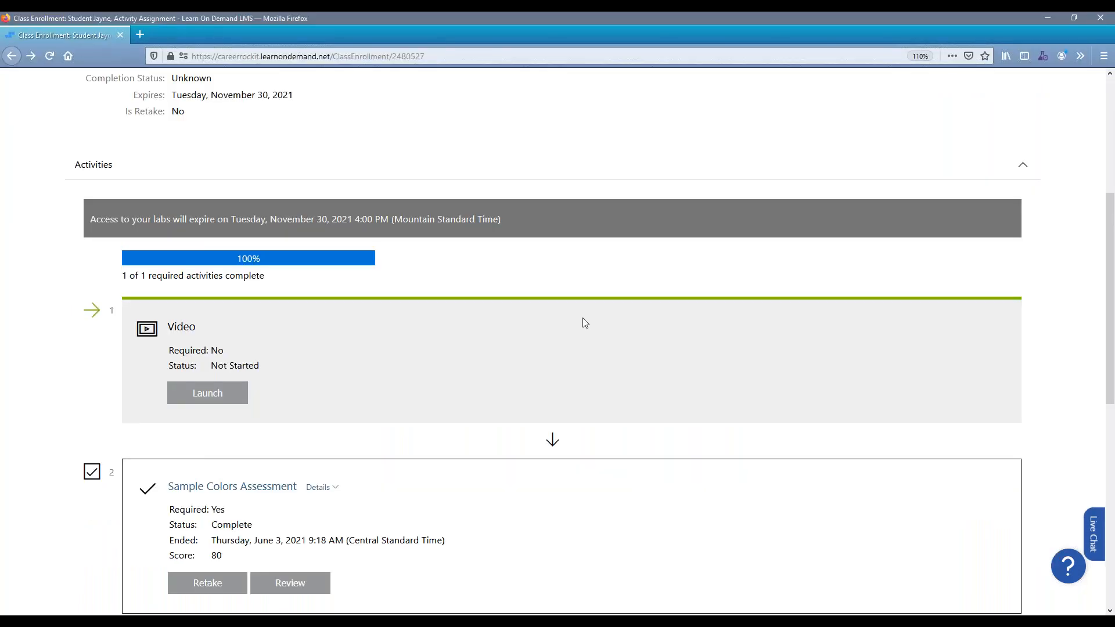
- Check in Firefox which activities the student's class enrollment offers after the manual assignments
scroll(585, 321, up, 5)
scroll(585, 322, down, 2)
scroll(585, 321, down, 7)
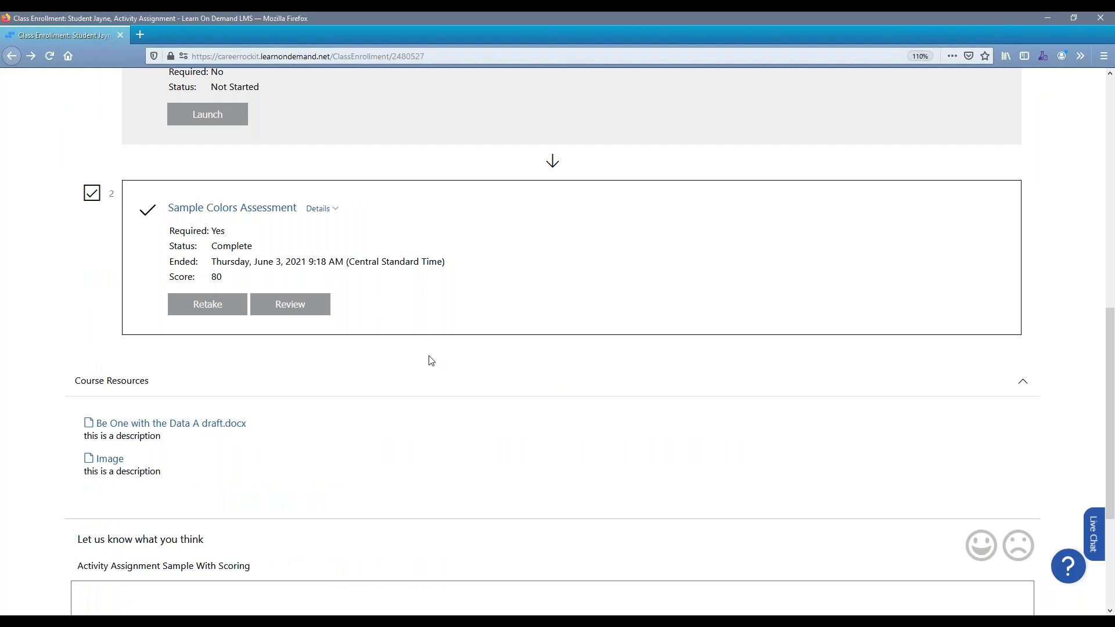
scroll(431, 360, up, 3)
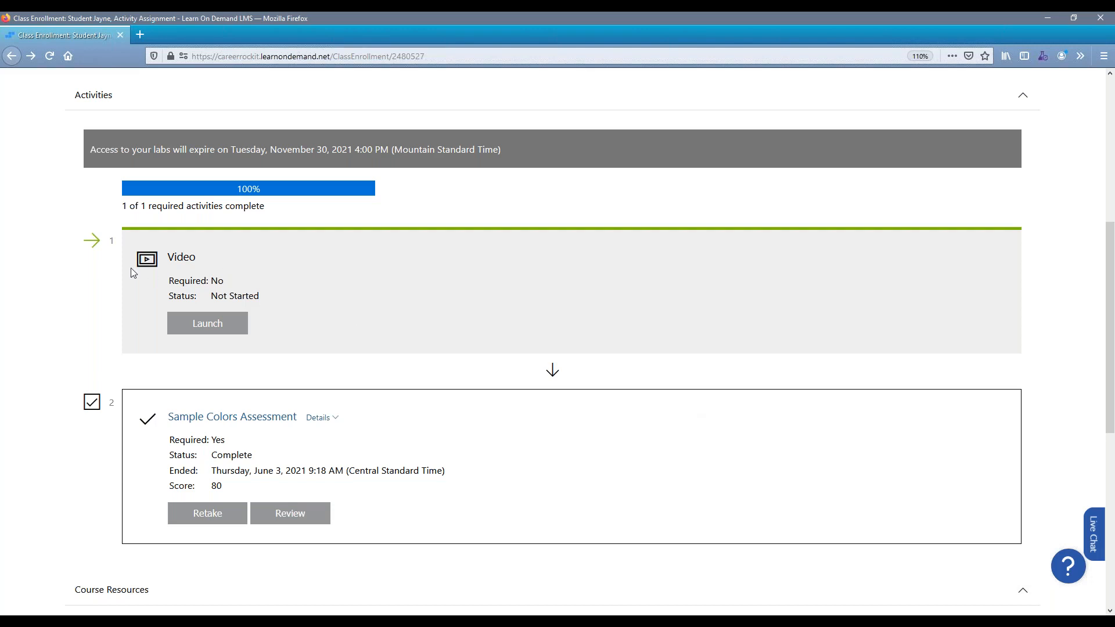
scroll(177, 243, up, 3)
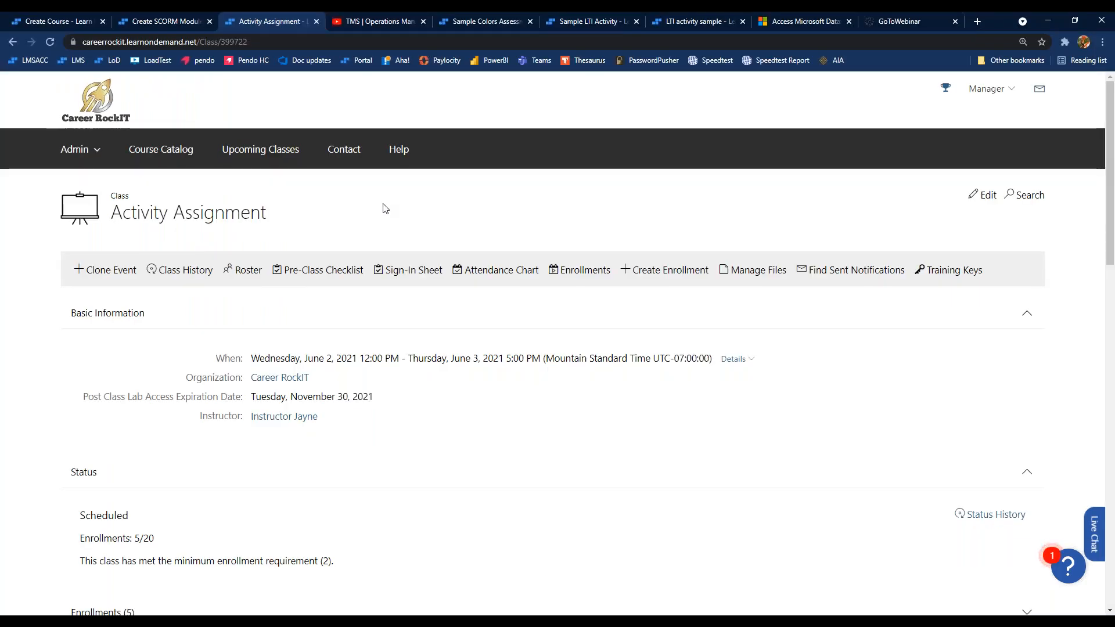
- Return to the Create Course page in Chrome and add a video activity after the Automatic Course Creation lab
click(42, 21)
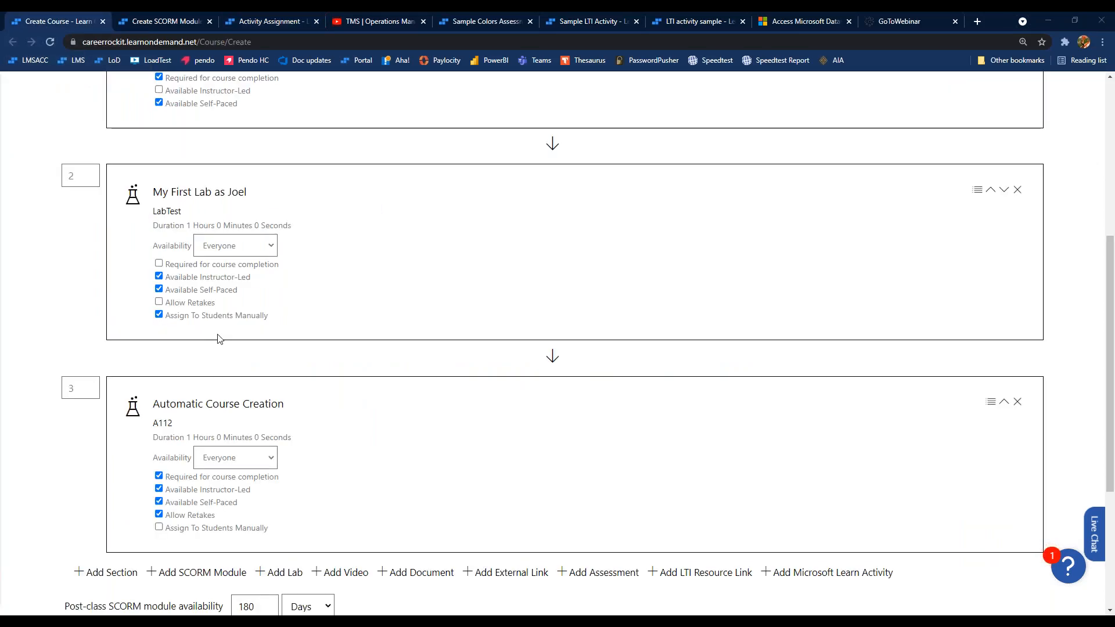
scroll(218, 339, down, 3)
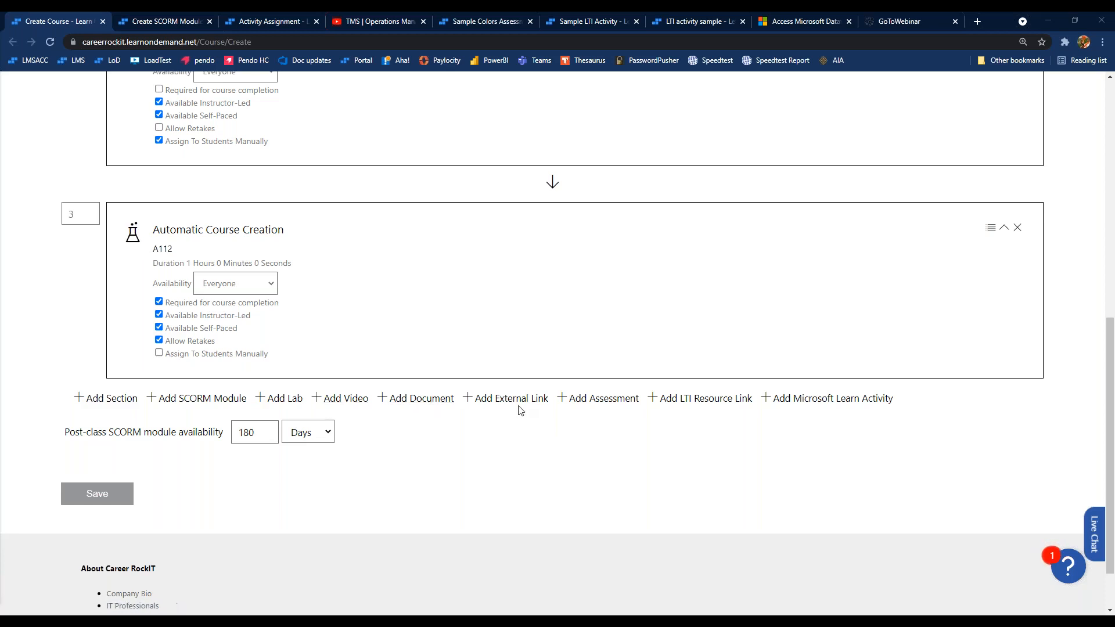
click(350, 399)
scroll(467, 489, down, 4)
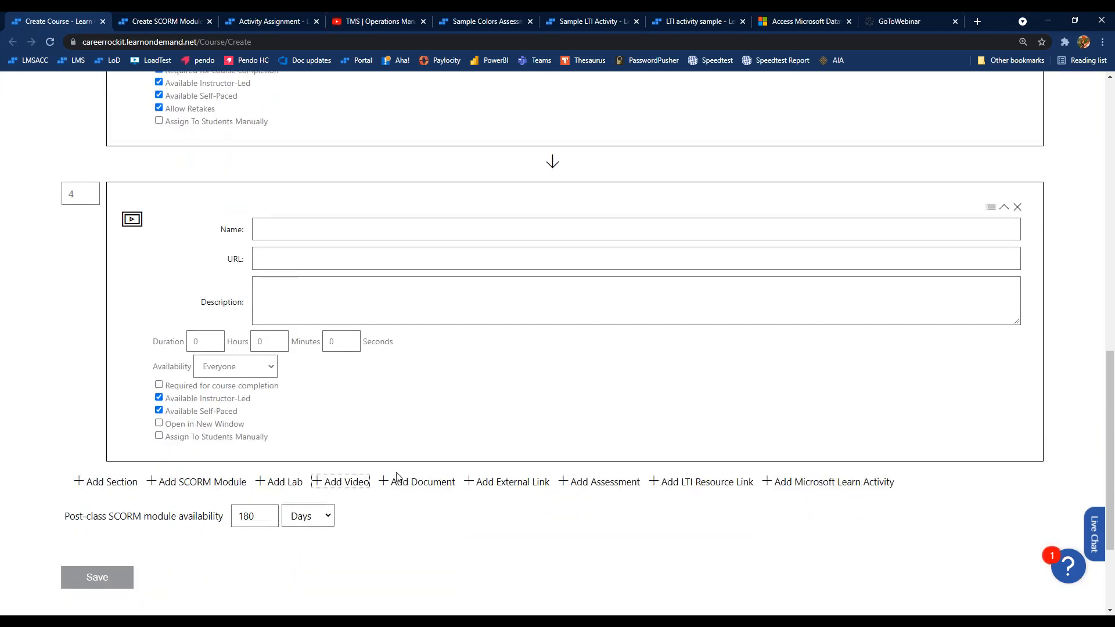
- Add a document and an external link activity to examine their settings, and remove both from the course
click(431, 480)
scroll(456, 430, down, 5)
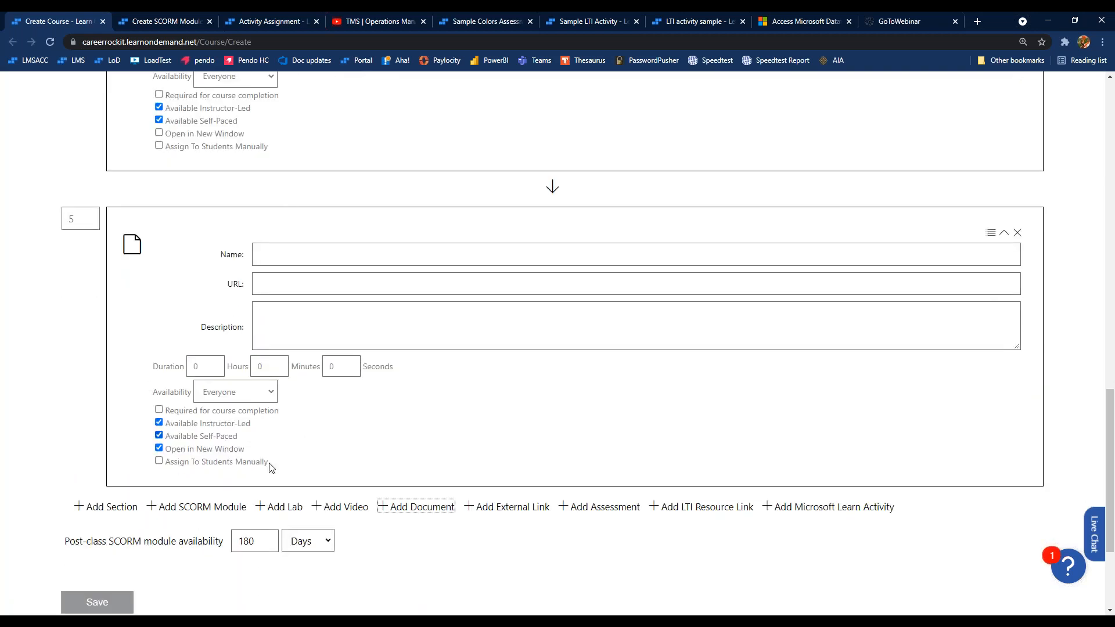
click(509, 507)
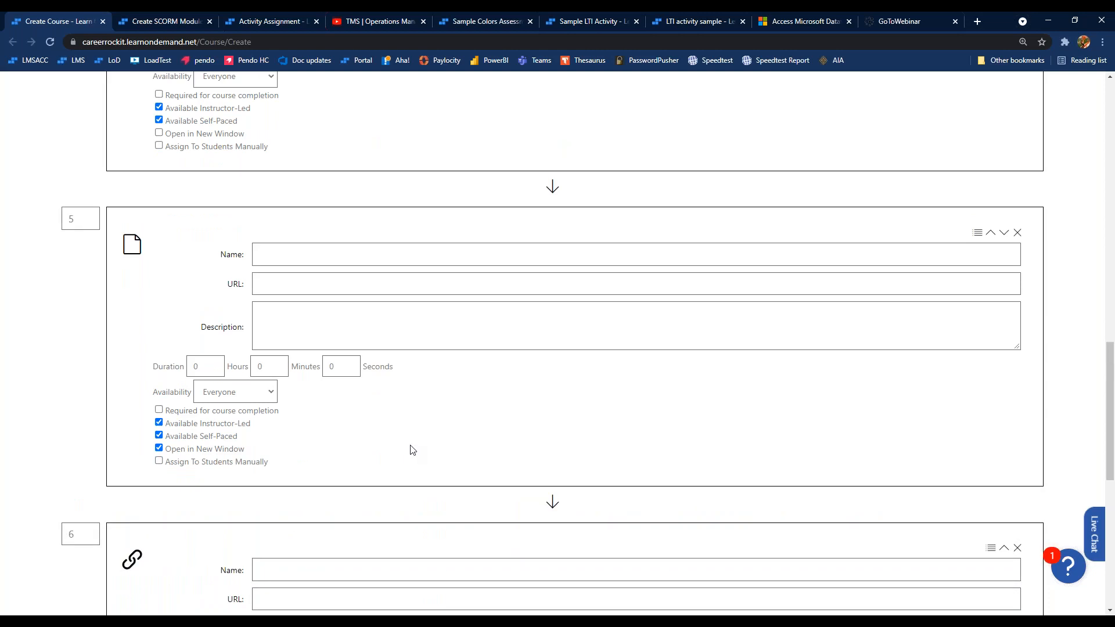
scroll(413, 451, down, 4)
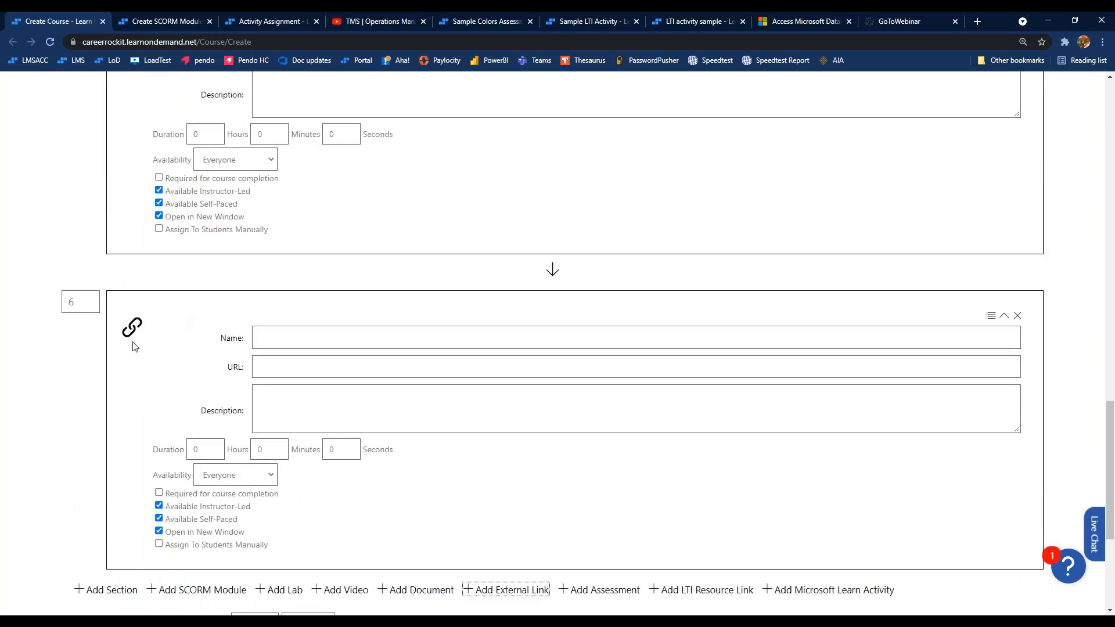
click(1018, 316)
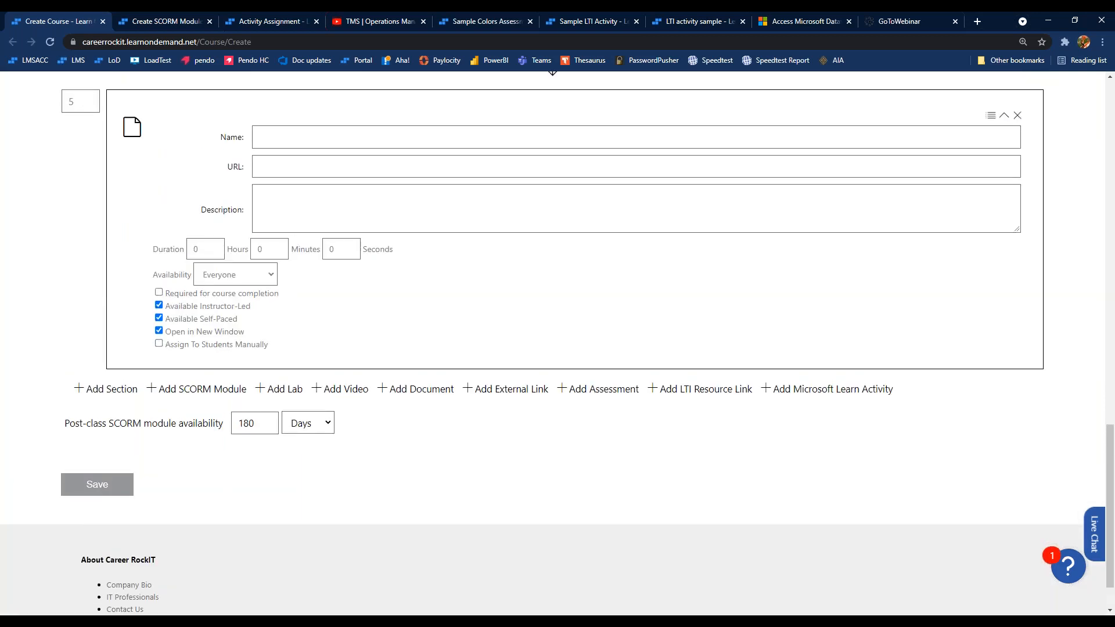
click(1017, 115)
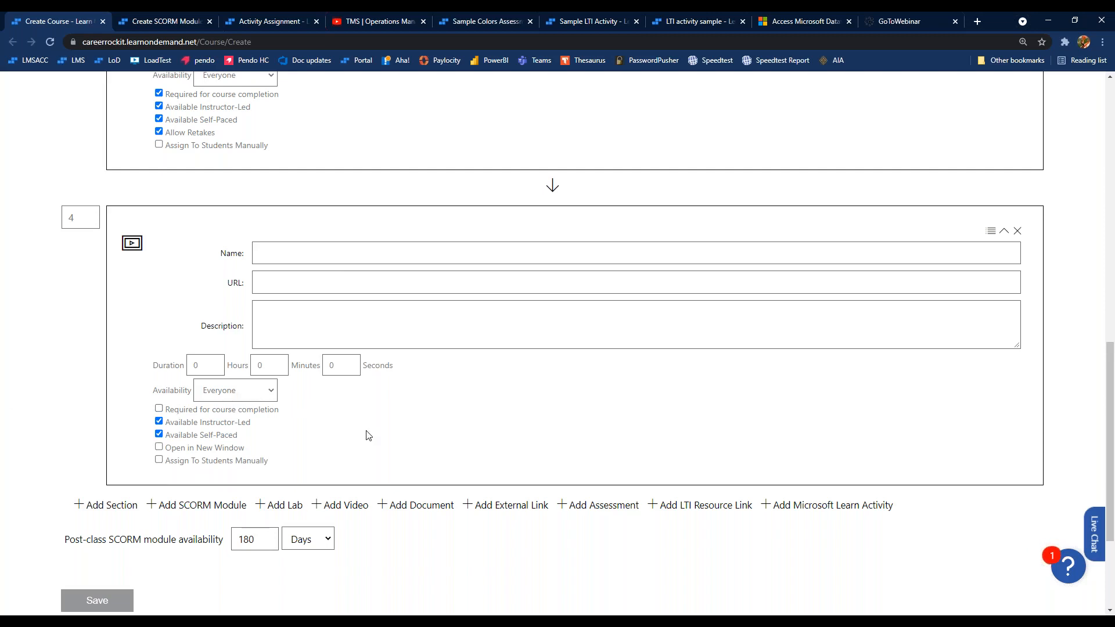
- Name the video activity Video and set its URL to the link copied from the open YouTube video on creating courses and managing features
click(346, 248)
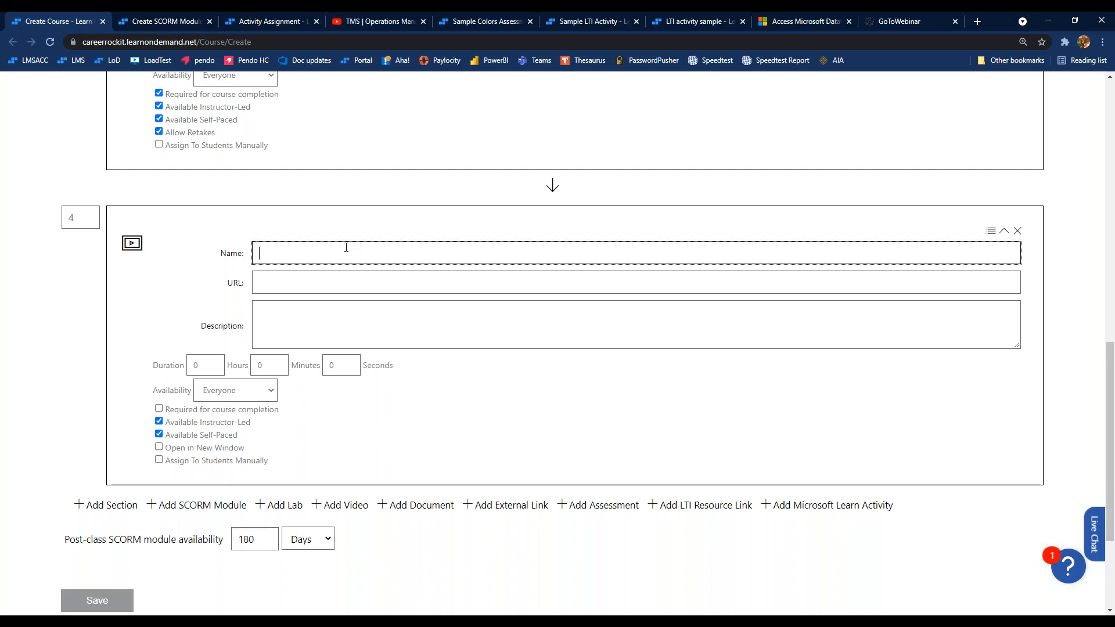
text(Video)
click(391, 20)
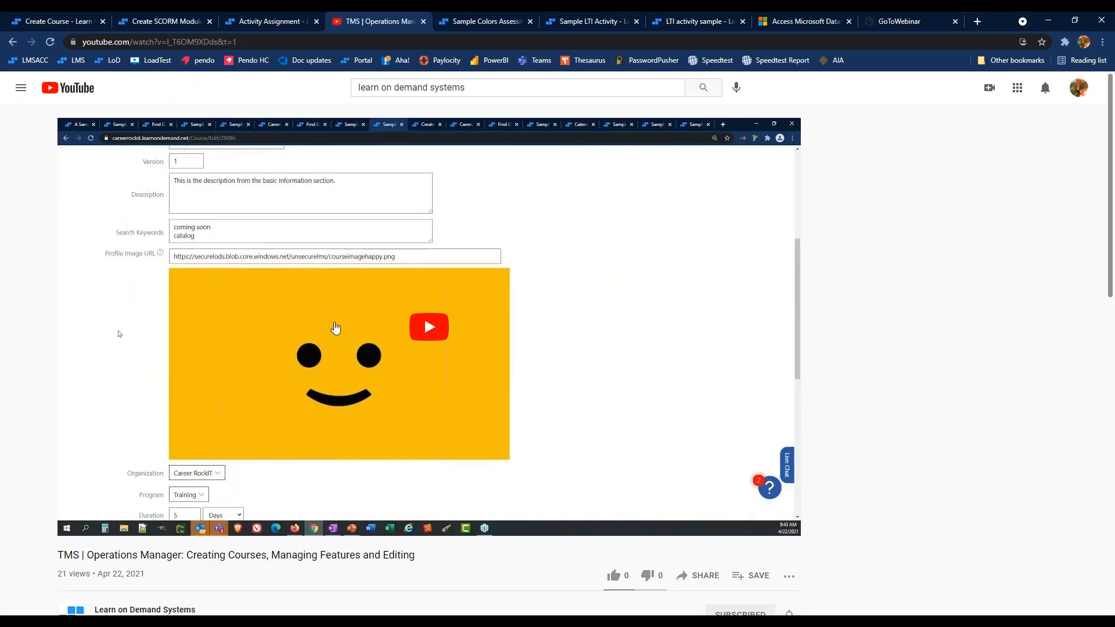
right_click(349, 317)
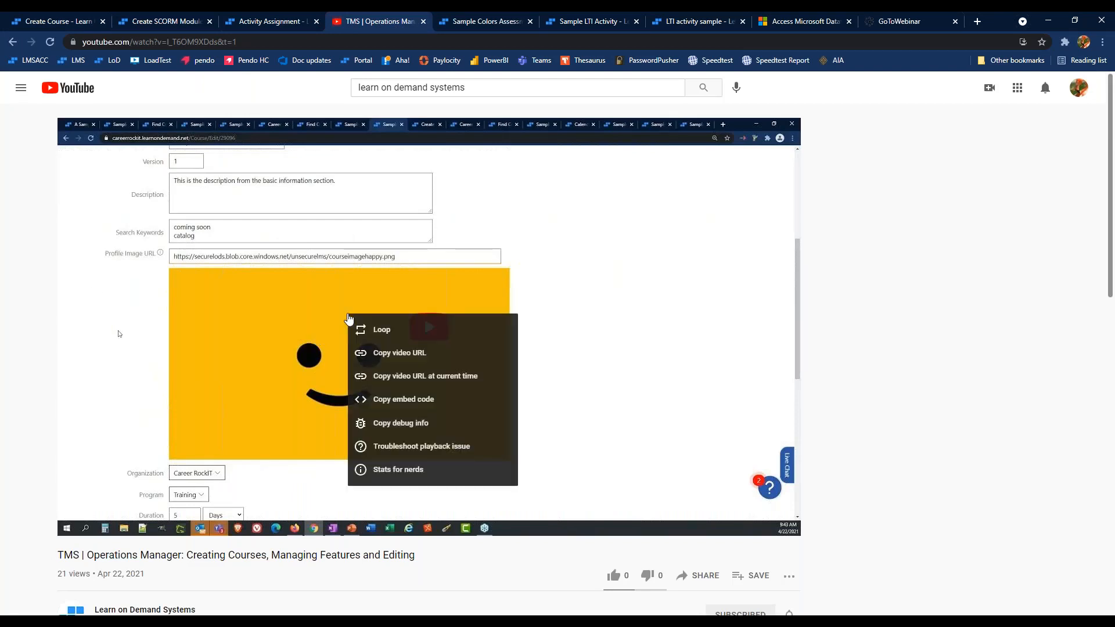
click(398, 363)
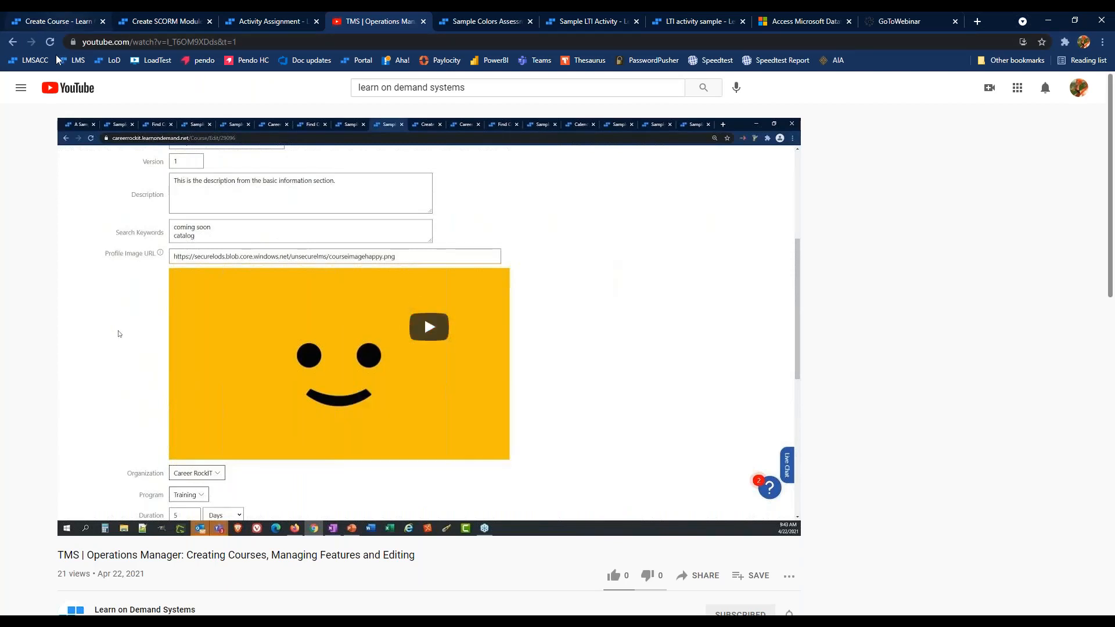
click(57, 21)
click(286, 287)
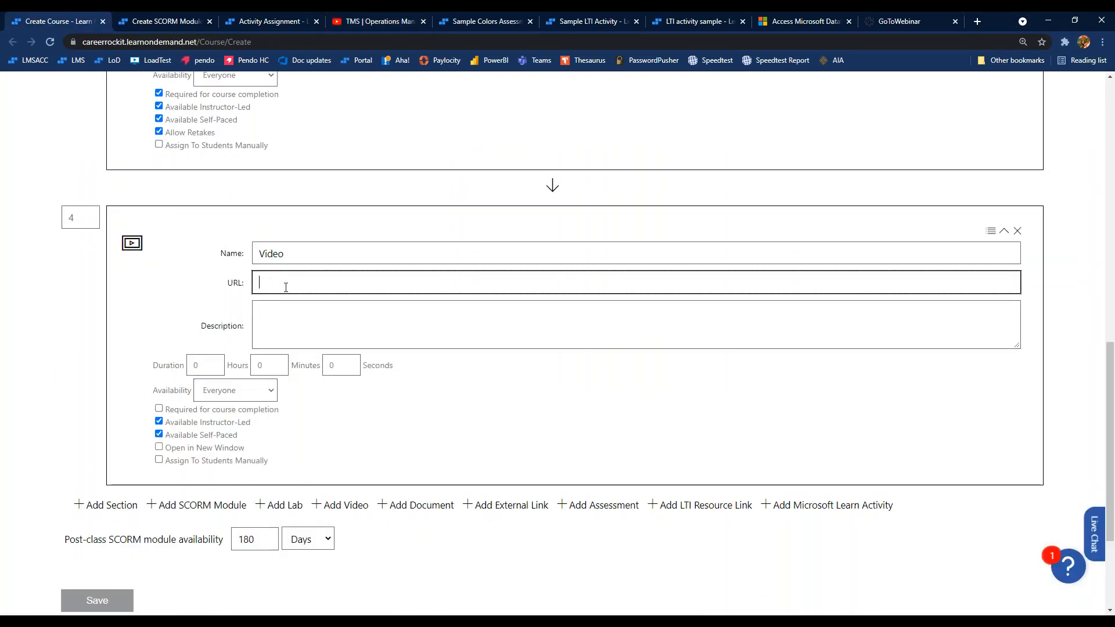
key(ctrl+v)
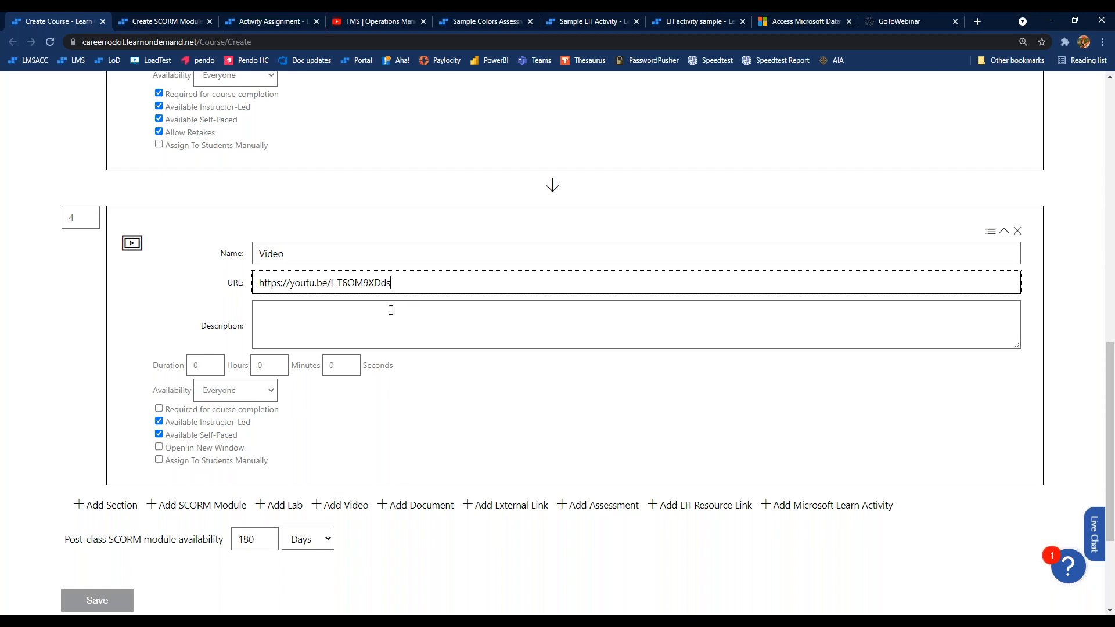
- Insert embed/ before the video ID in the Video activity's youtu.be URL
click(159, 447)
drag(244, 452, 167, 455)
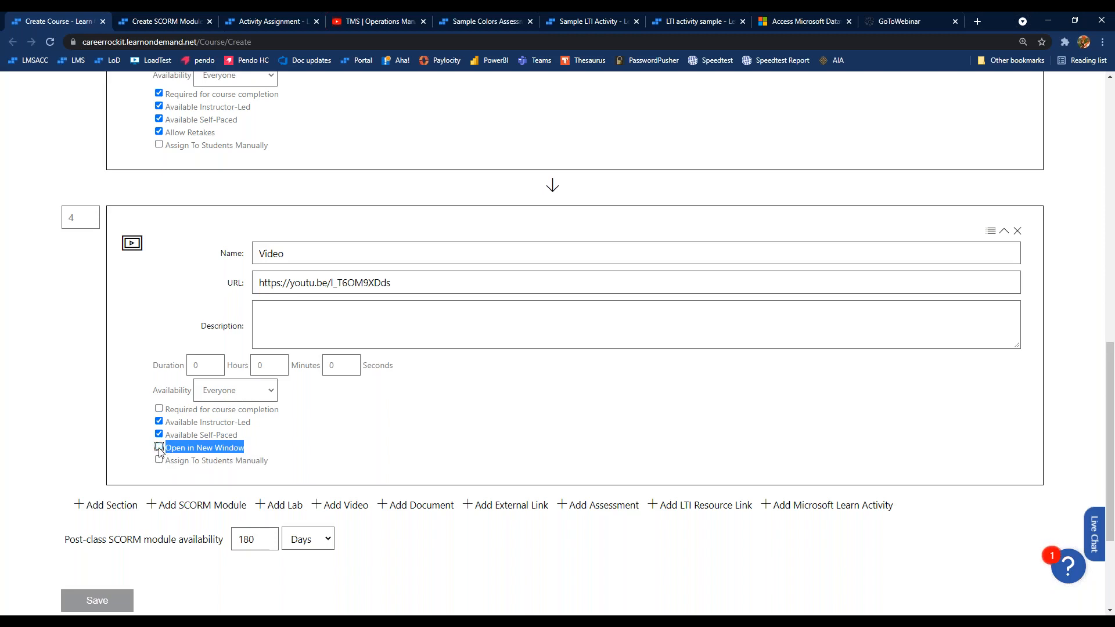
click(331, 283)
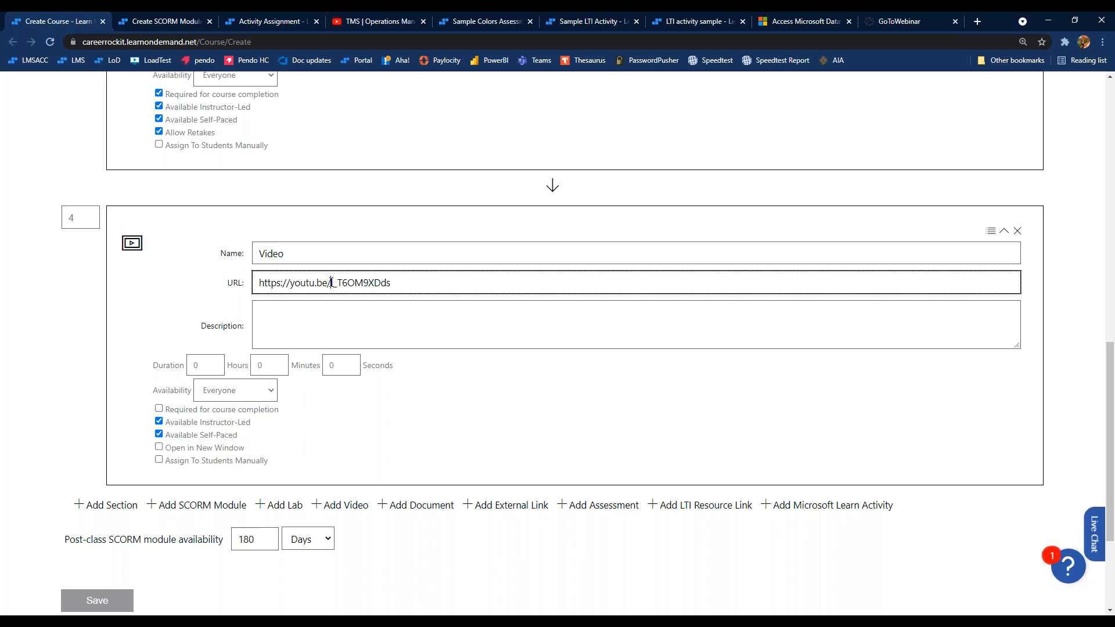
text(embed)
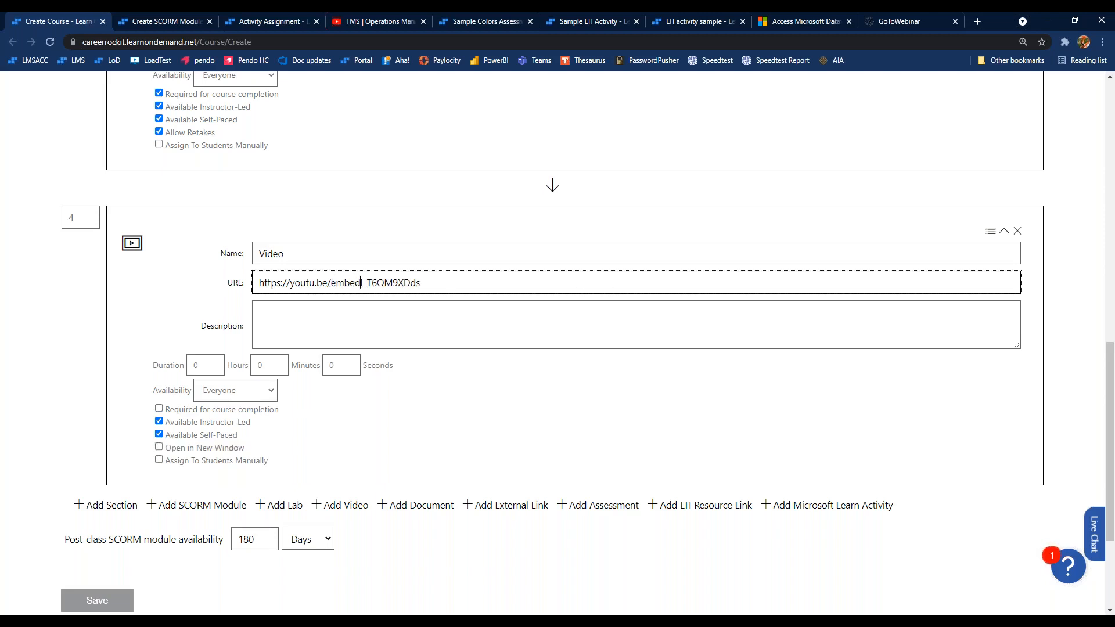
text(/)
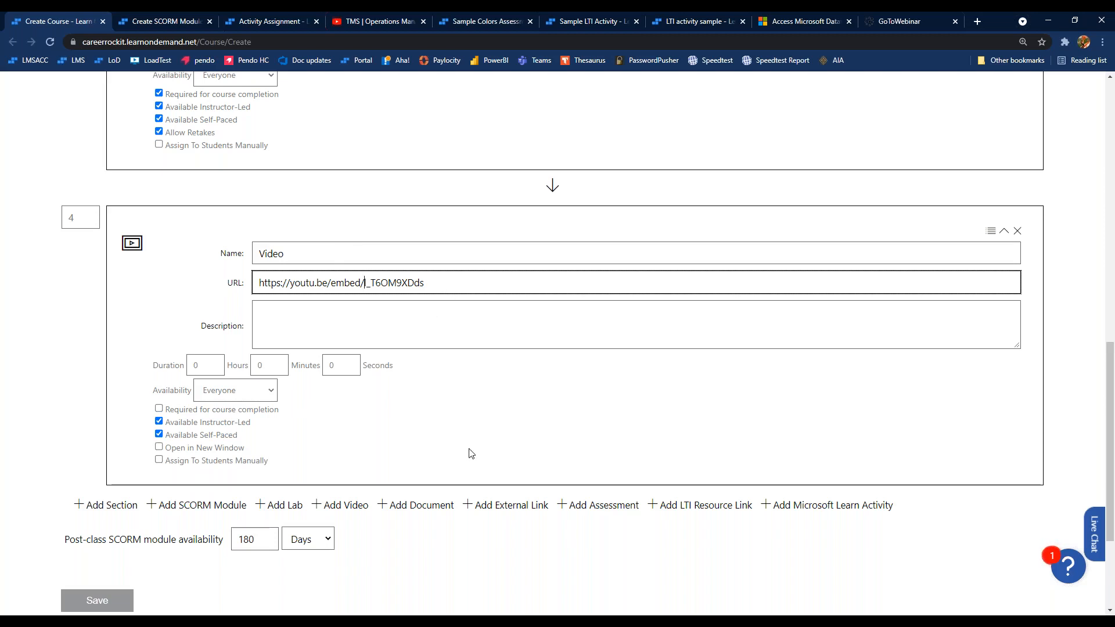
click(479, 428)
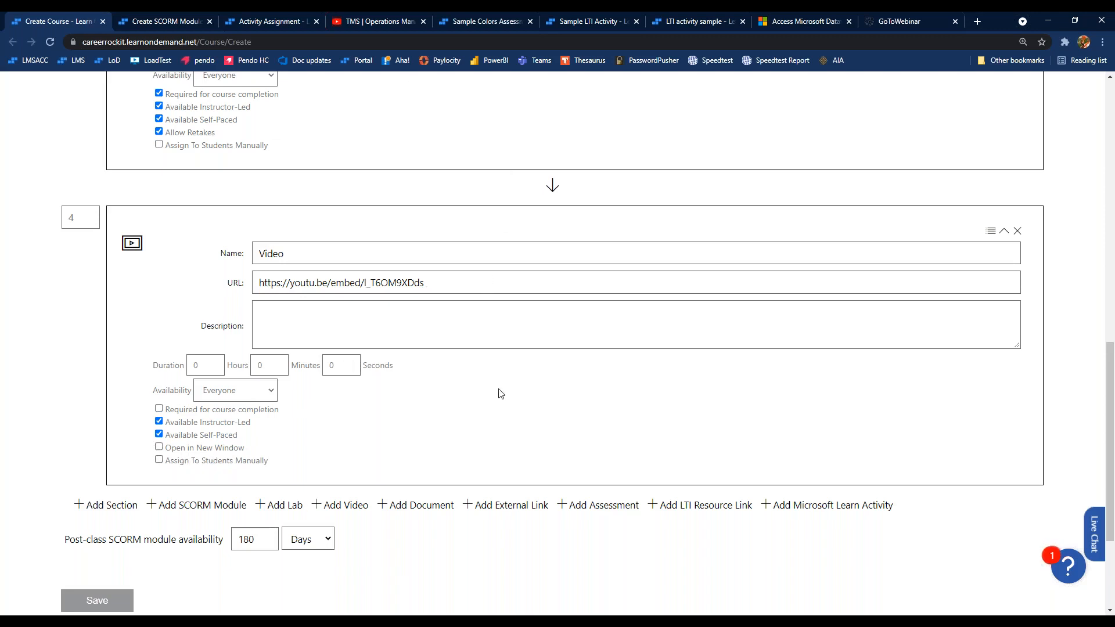
double_click(266, 366)
drag(253, 451, 165, 450)
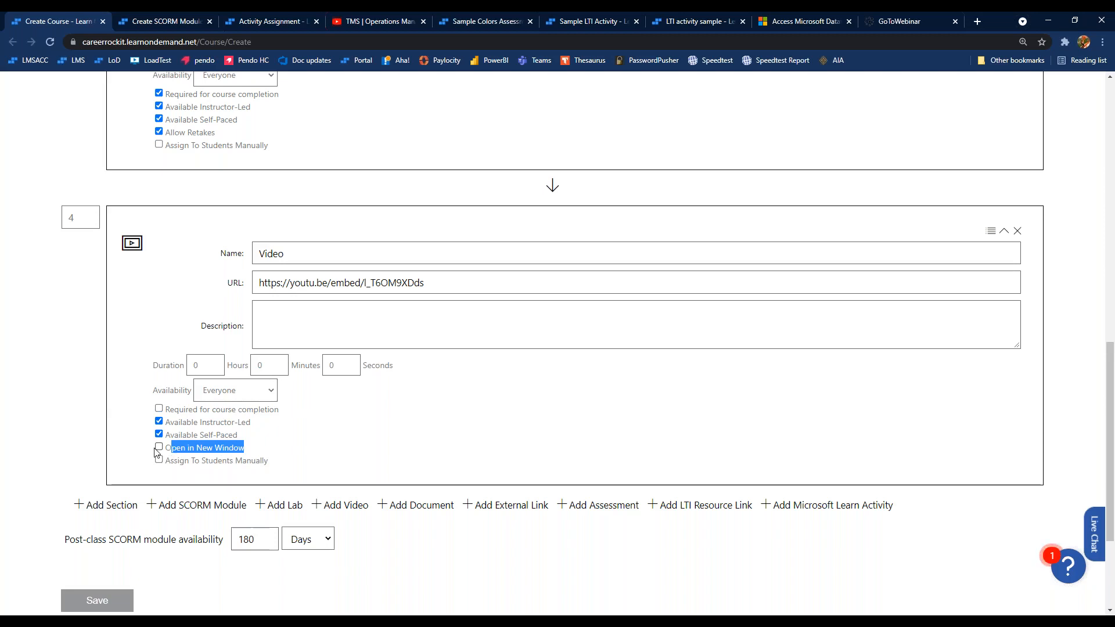
click(49, 351)
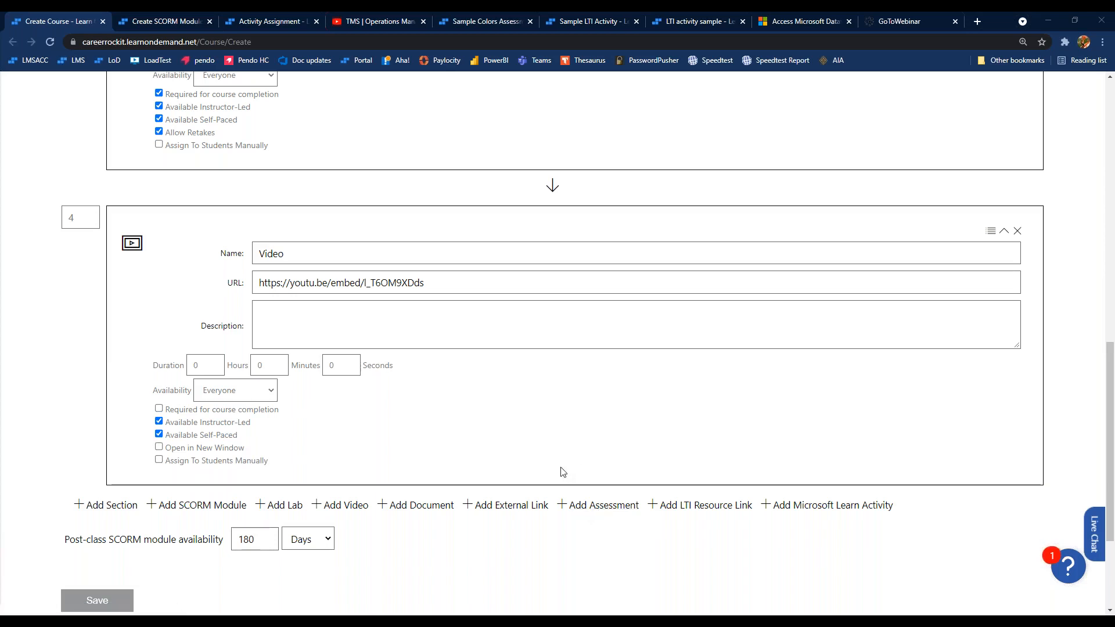
- Look through the details and edit settings of the Sample Colors Assessment, and return to its question design
click(498, 22)
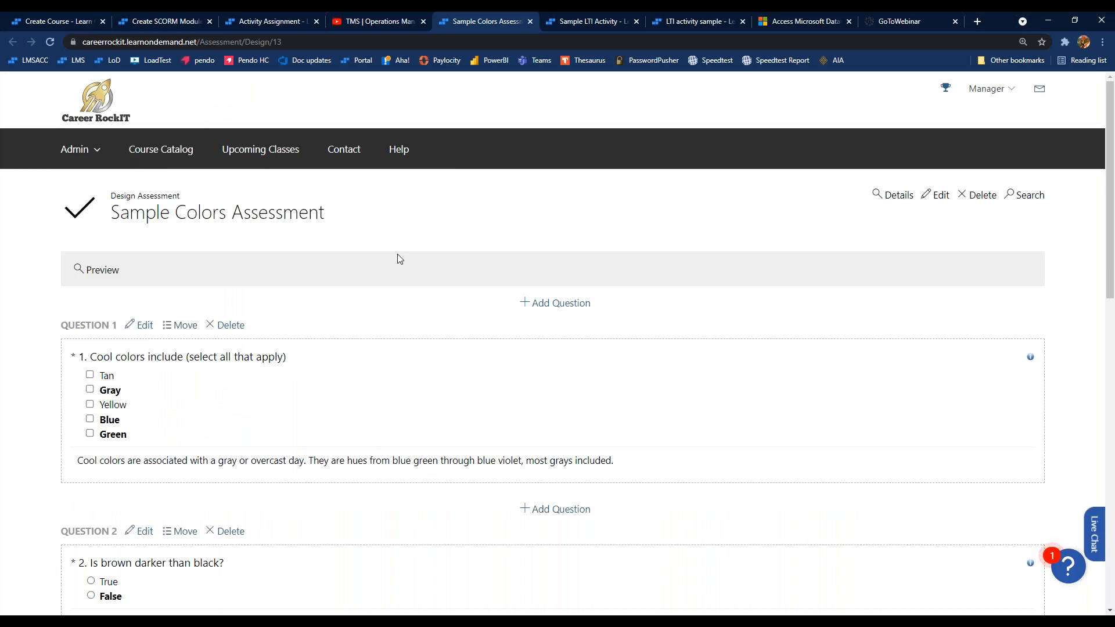
click(893, 196)
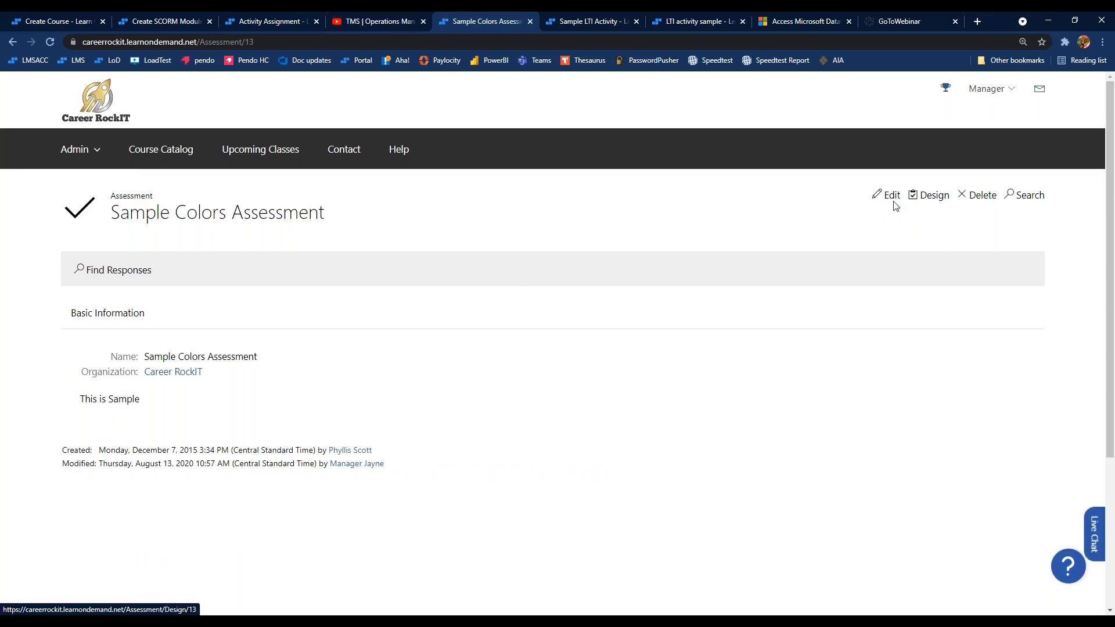
click(893, 196)
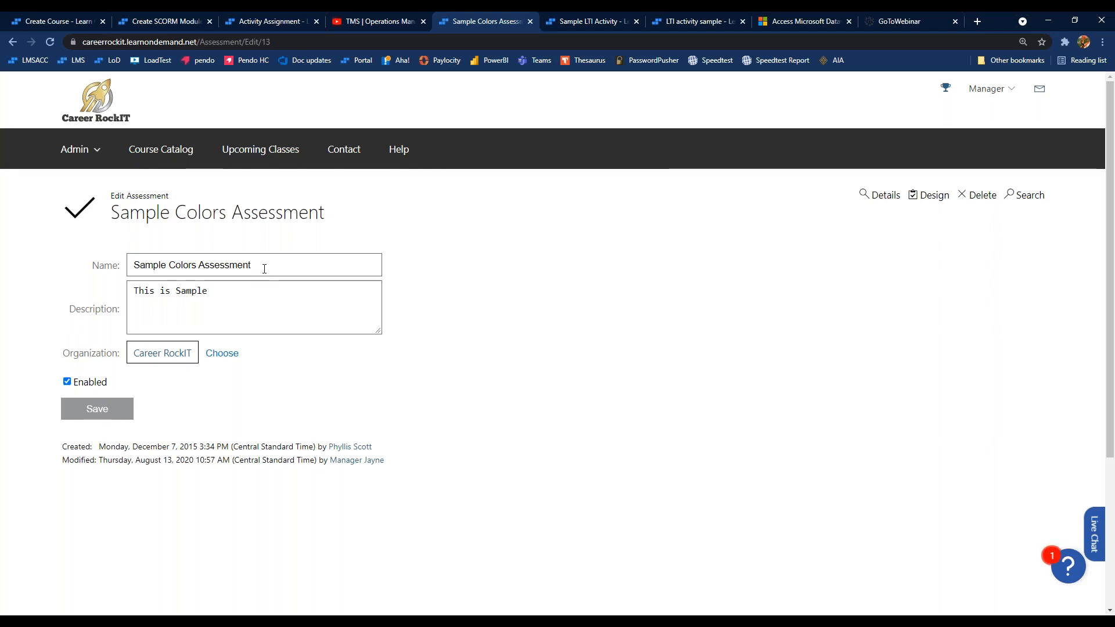
drag(264, 266, 130, 257)
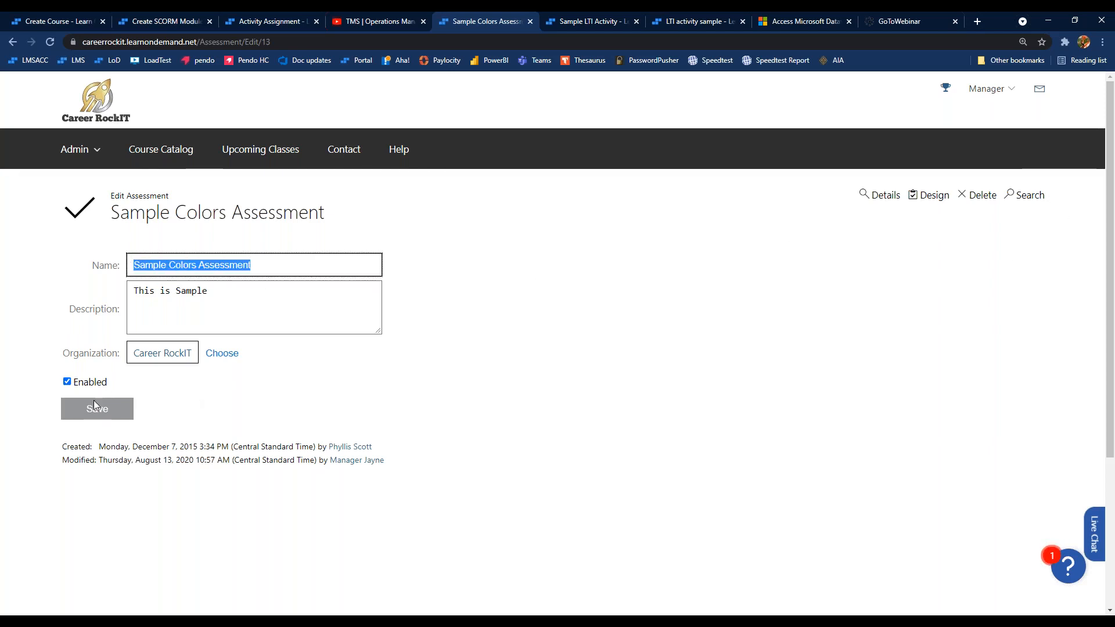
click(867, 244)
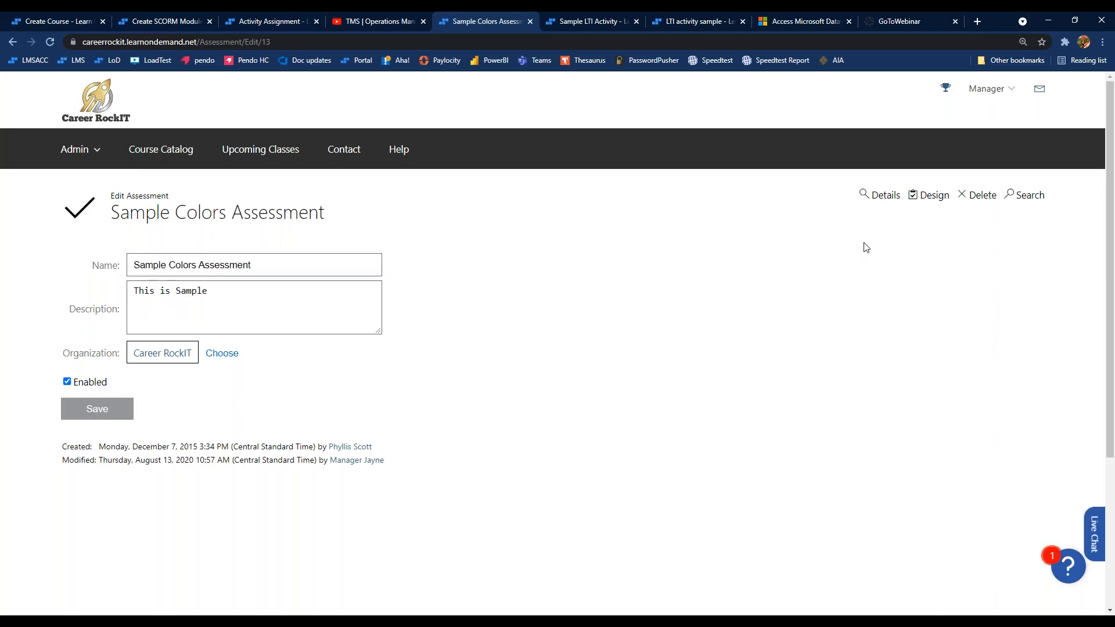
click(934, 196)
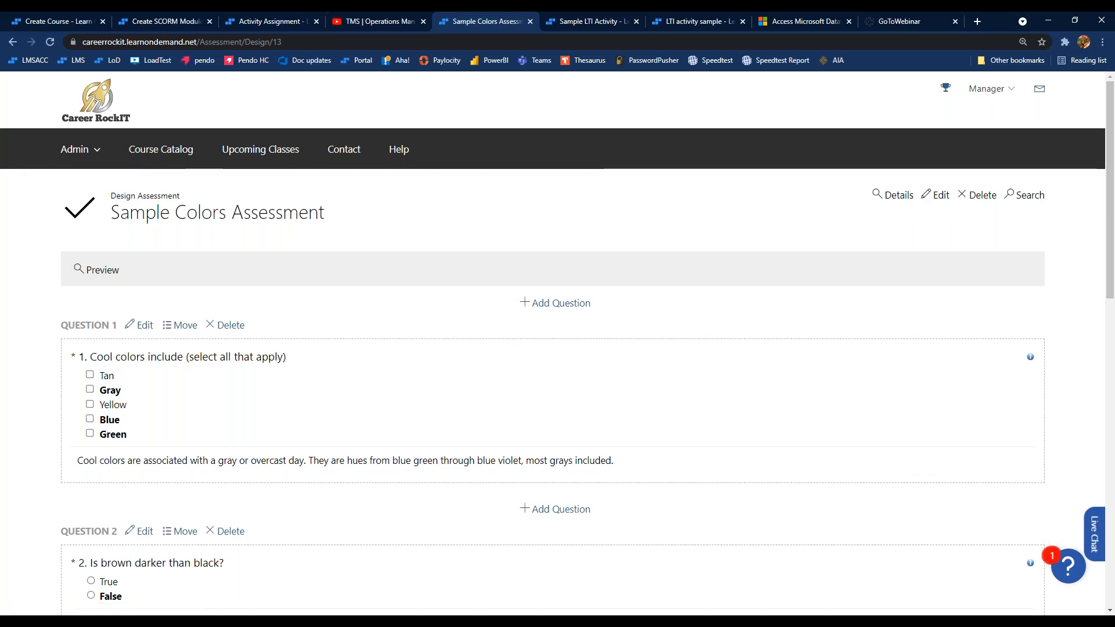
- Start a new question in the Sample Colors Assessment to examine its types, fields and two answer choices, and close it without saving
click(557, 304)
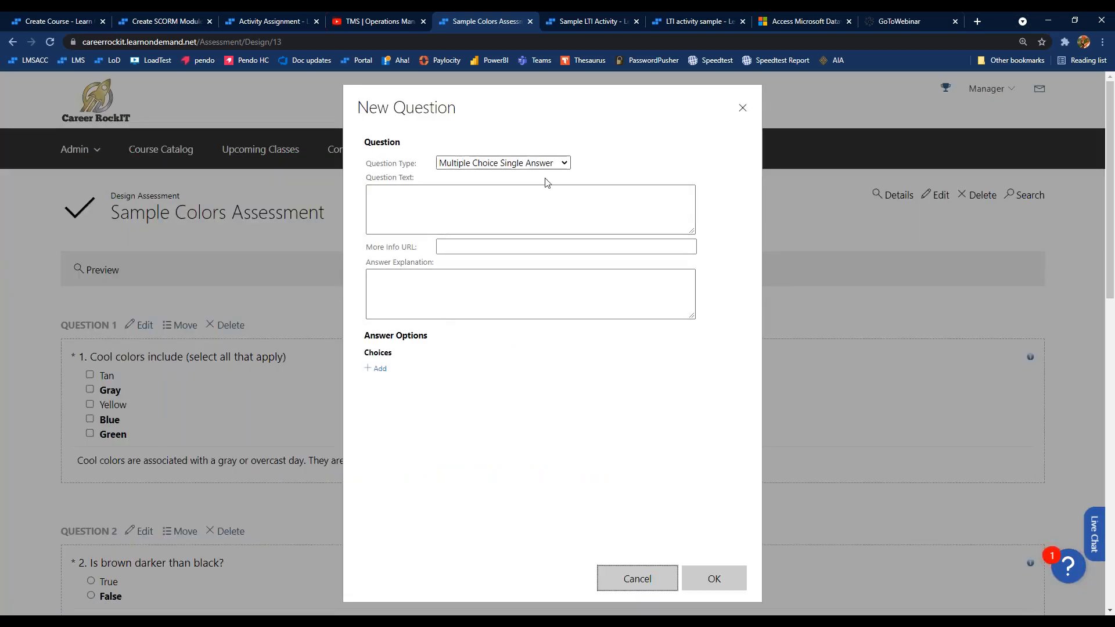
click(564, 163)
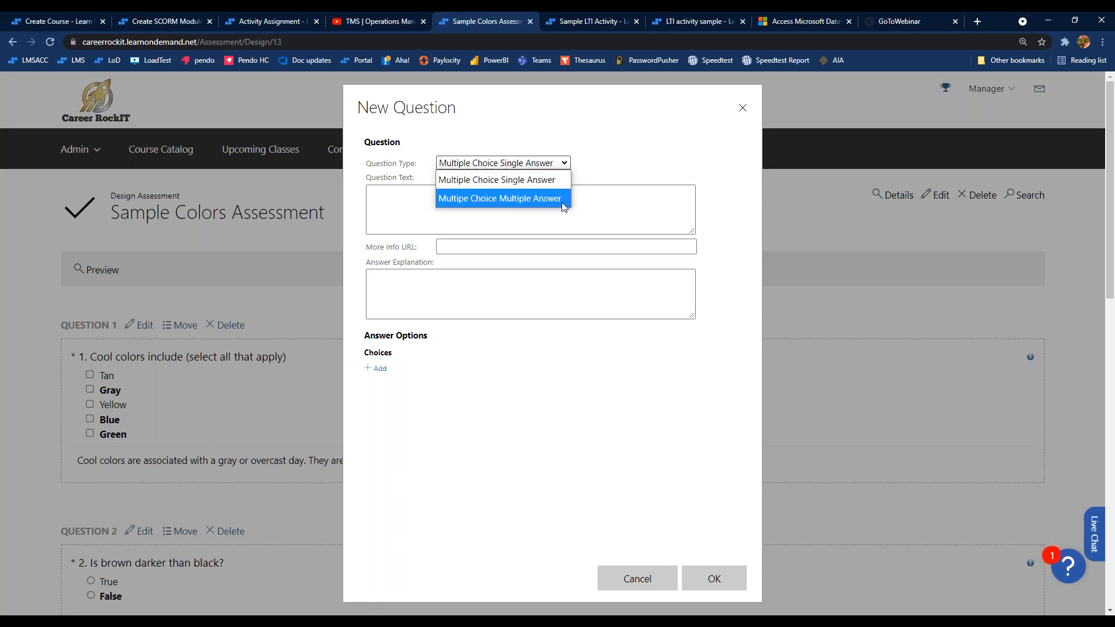
click(500, 199)
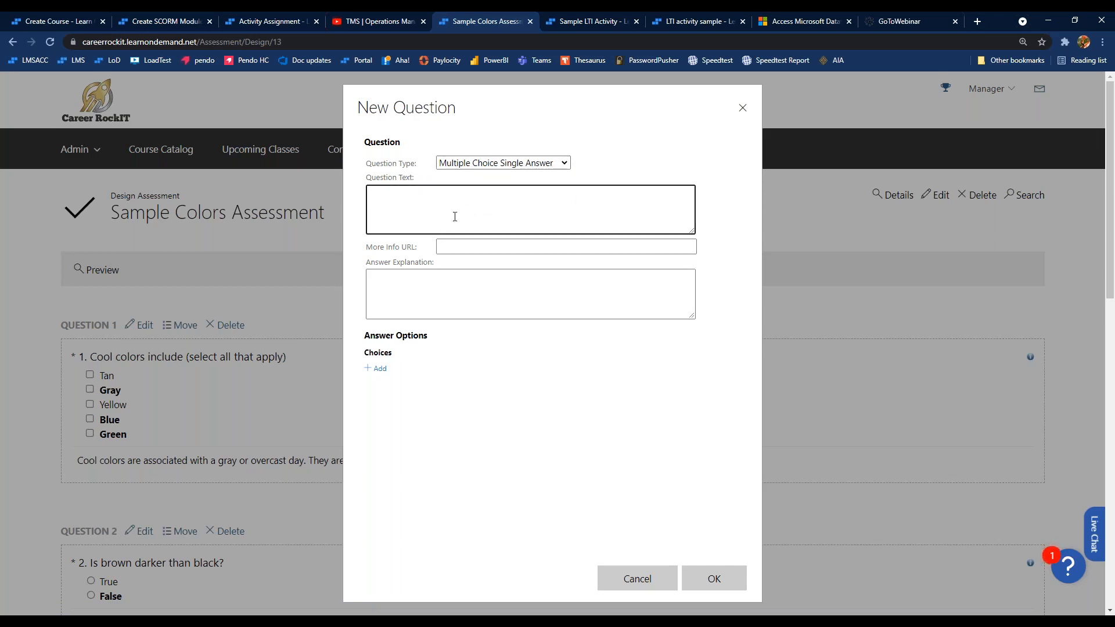
click(491, 251)
click(466, 281)
click(473, 246)
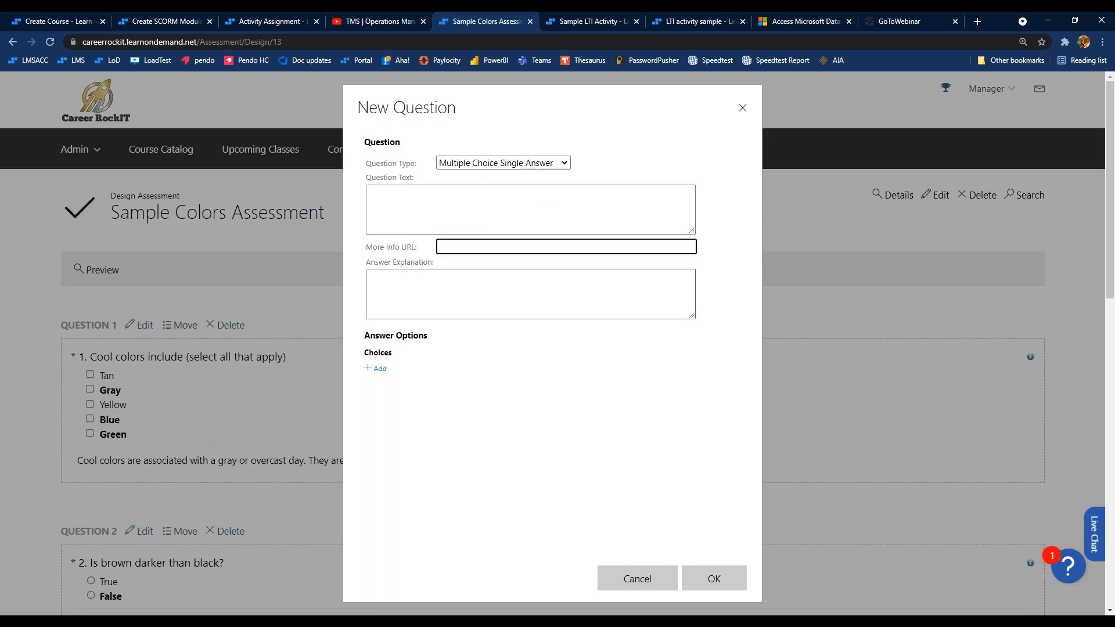
click(380, 368)
click(379, 426)
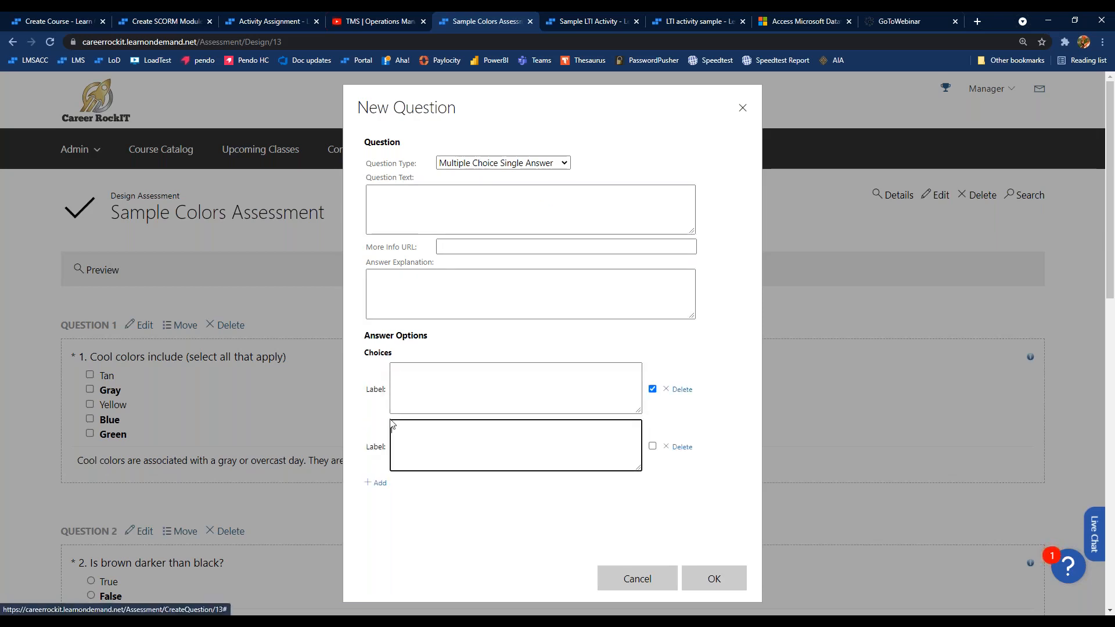
click(472, 247)
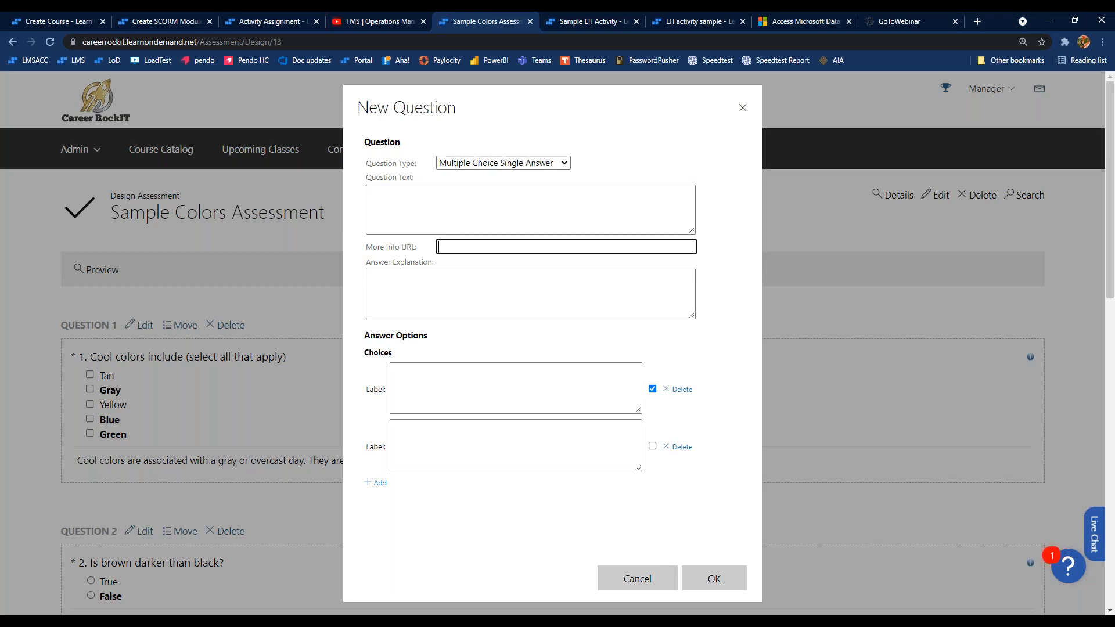
click(477, 282)
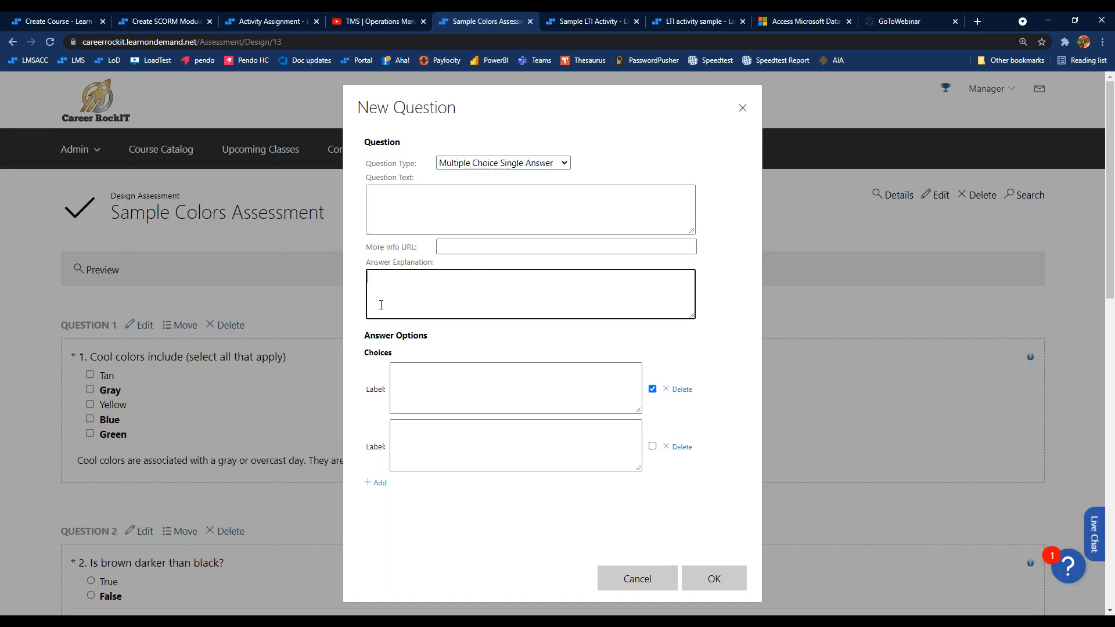
click(742, 109)
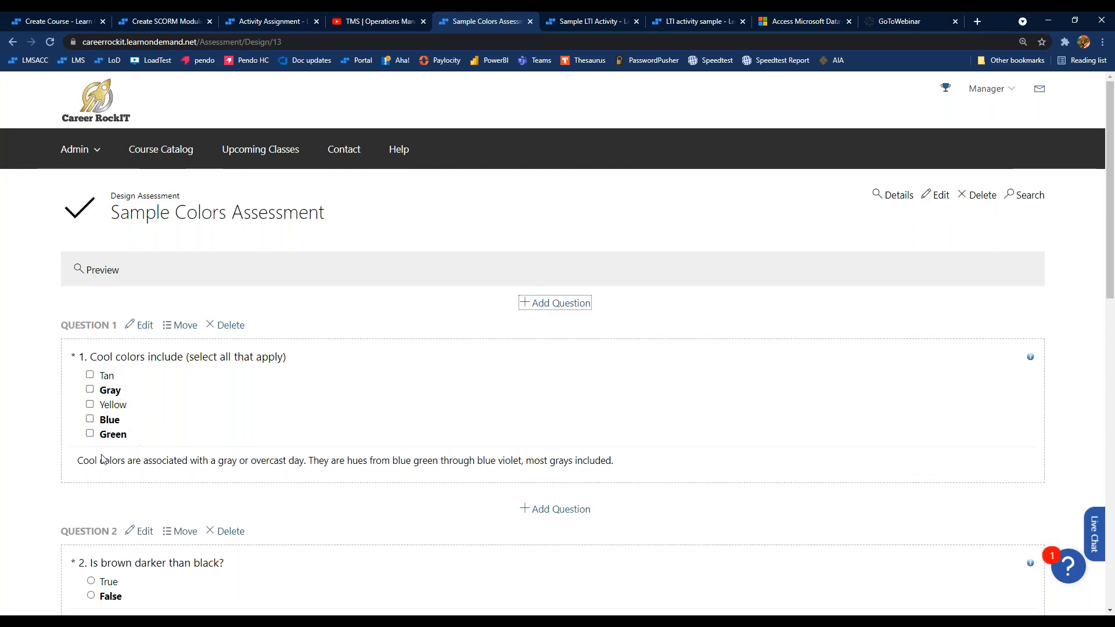
- Examine the answer explanation of question 1 on cool colors, open its more-info page in a new window, and close that window
drag(81, 461, 635, 479)
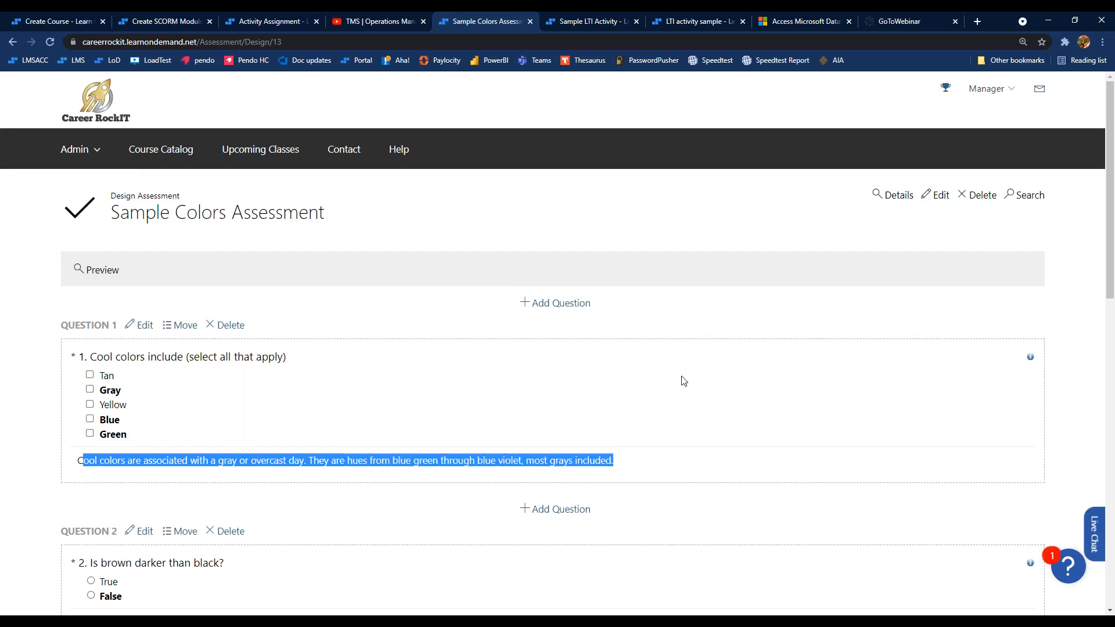
click(1034, 360)
drag(1040, 391, 1033, 363)
right_click(1031, 358)
click(1015, 381)
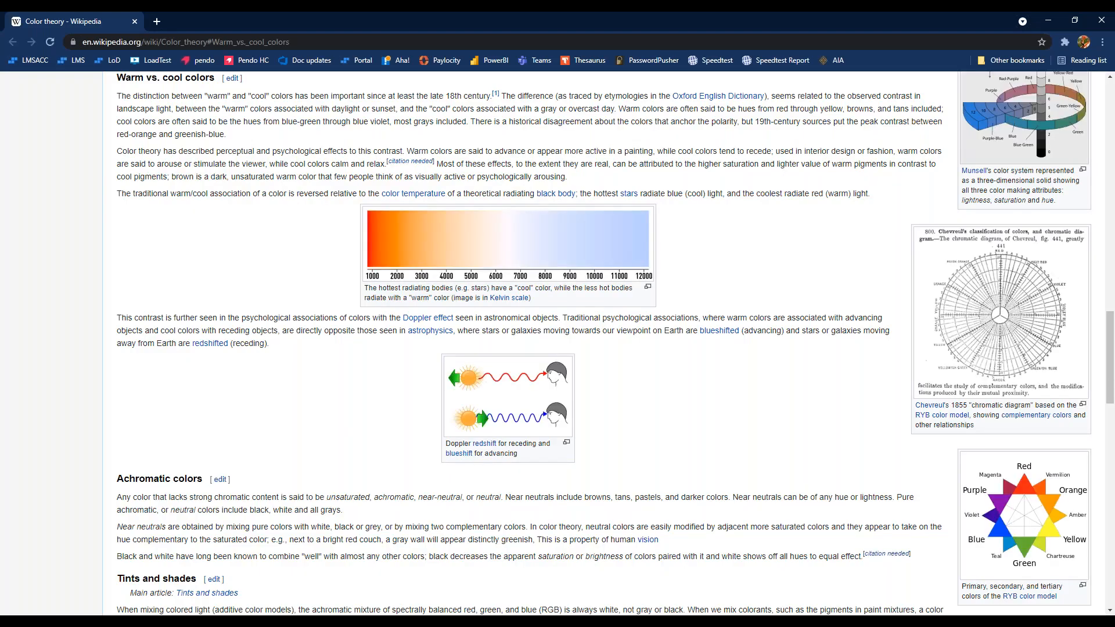
click(1101, 21)
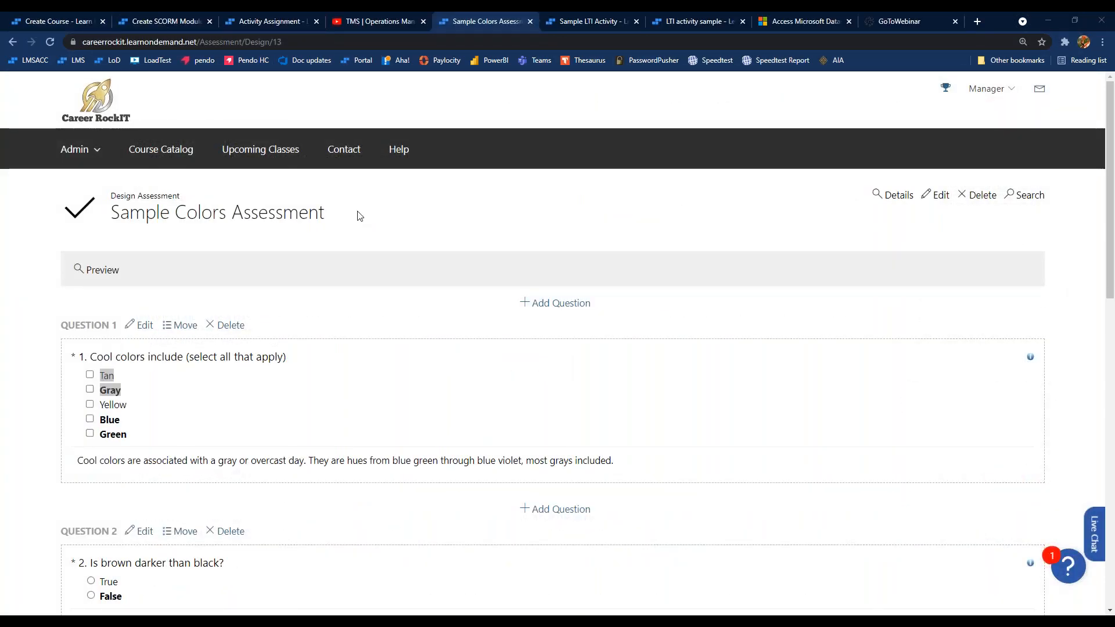
- Switch to Firefox and open the review of the student's completed Sample Colors Assessment from the class enrollment
key(alt+Tab)
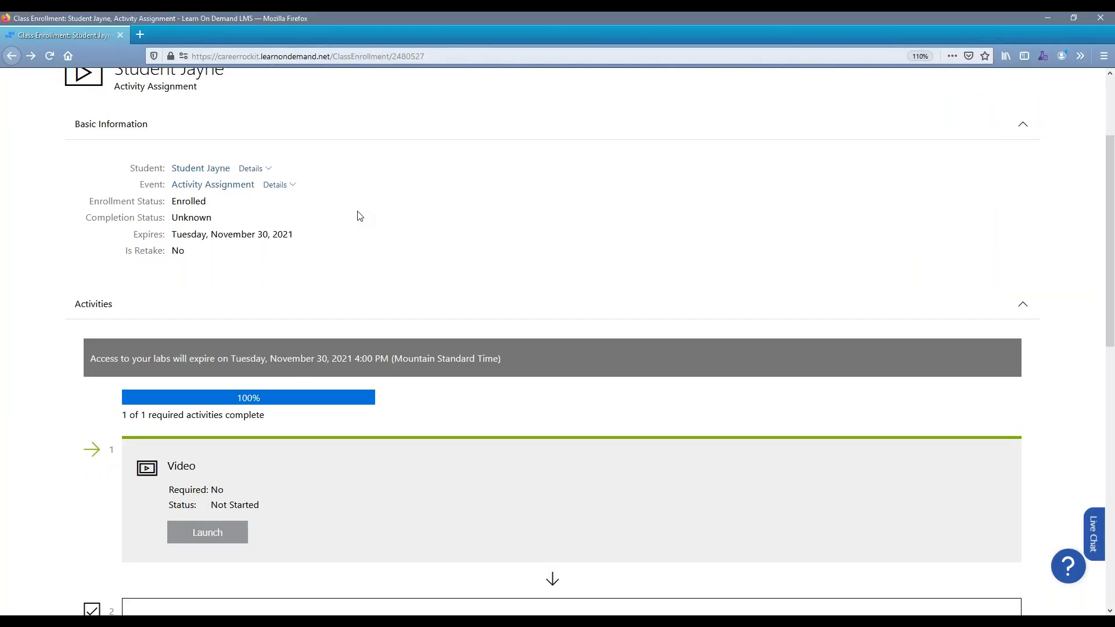
scroll(582, 159, down, 5)
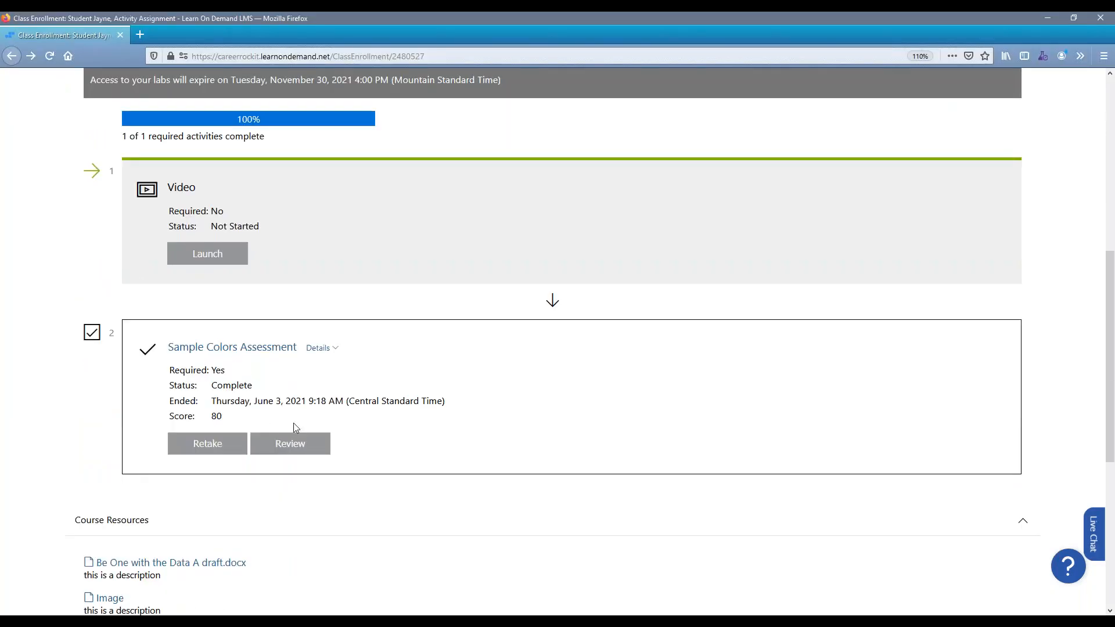
double_click(216, 416)
shift+click(171, 416)
click(281, 451)
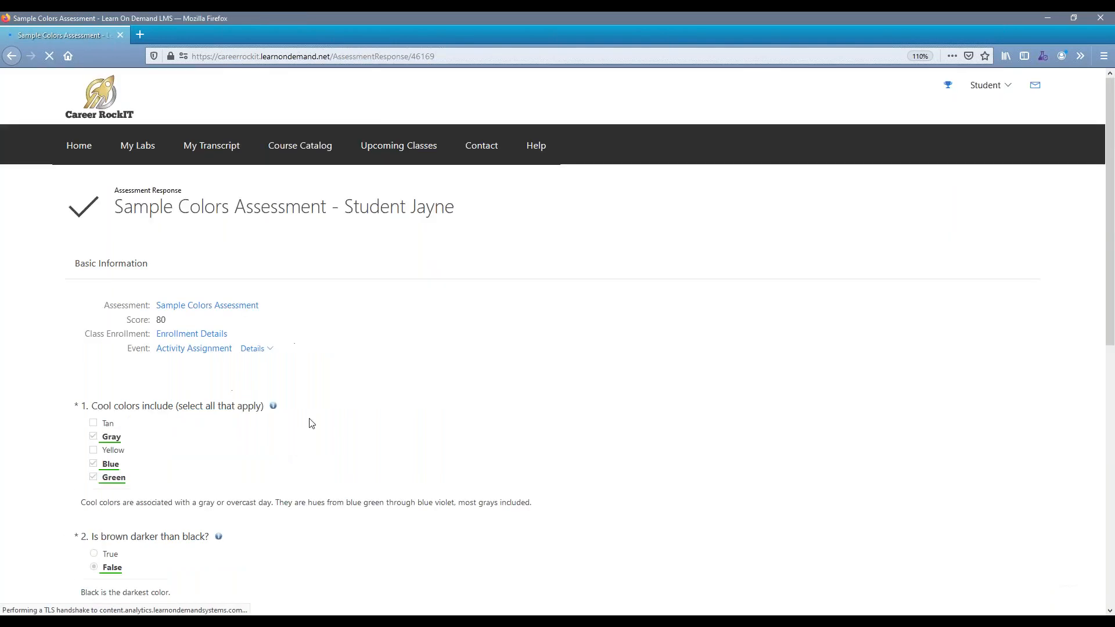
- Examine the marked answers and explanations in the student's assessment response, and close the Firefox window
scroll(82, 291, down, 3)
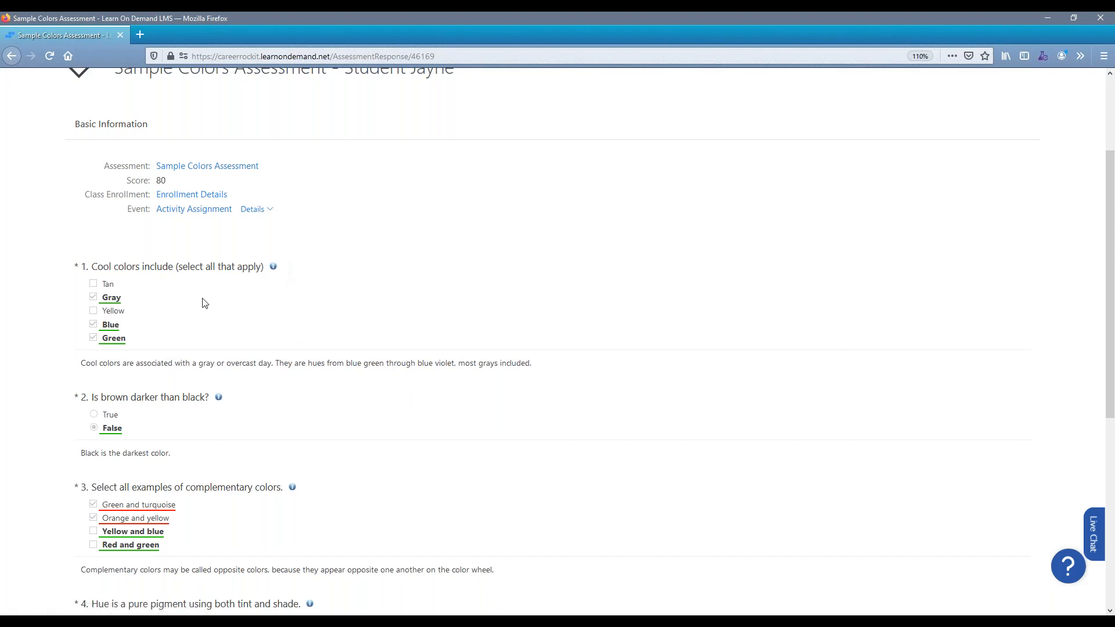
scroll(204, 302, down, 1)
drag(75, 291, 568, 314)
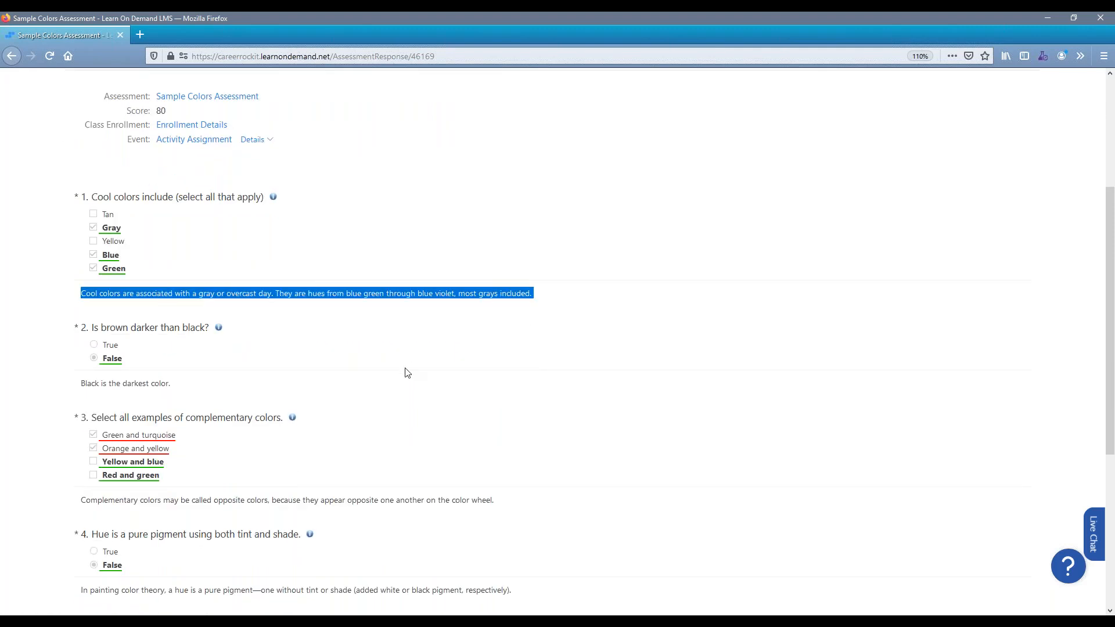
scroll(405, 379, down, 2)
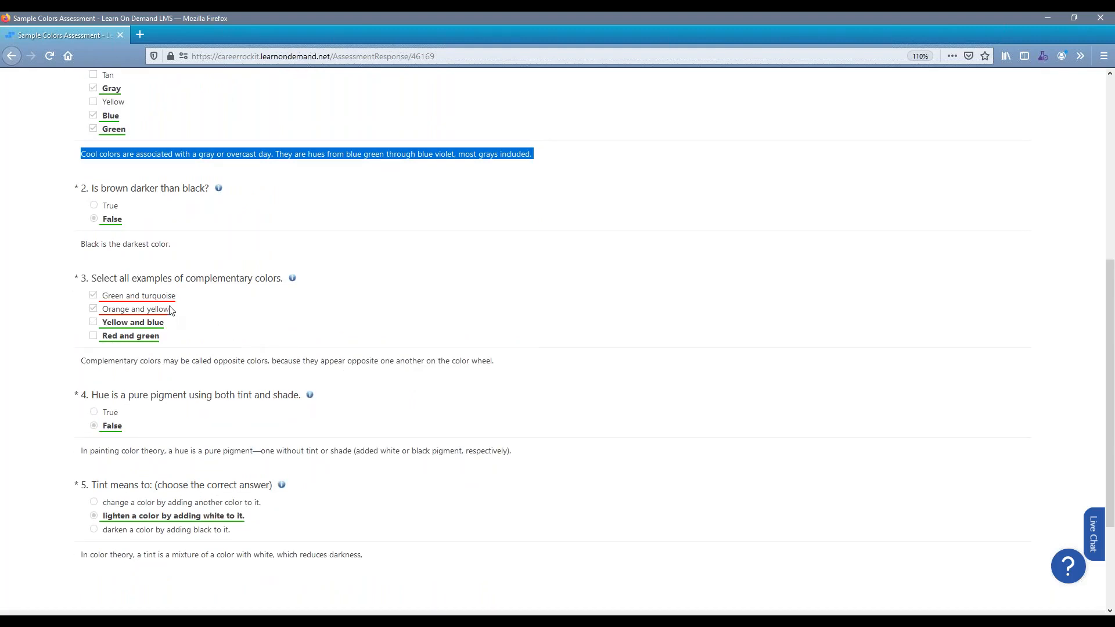
mouse_move(182, 297)
mouse_down()
mouse_move(116, 279)
mouse_move(113, 309)
mouse_move(185, 300)
mouse_up()
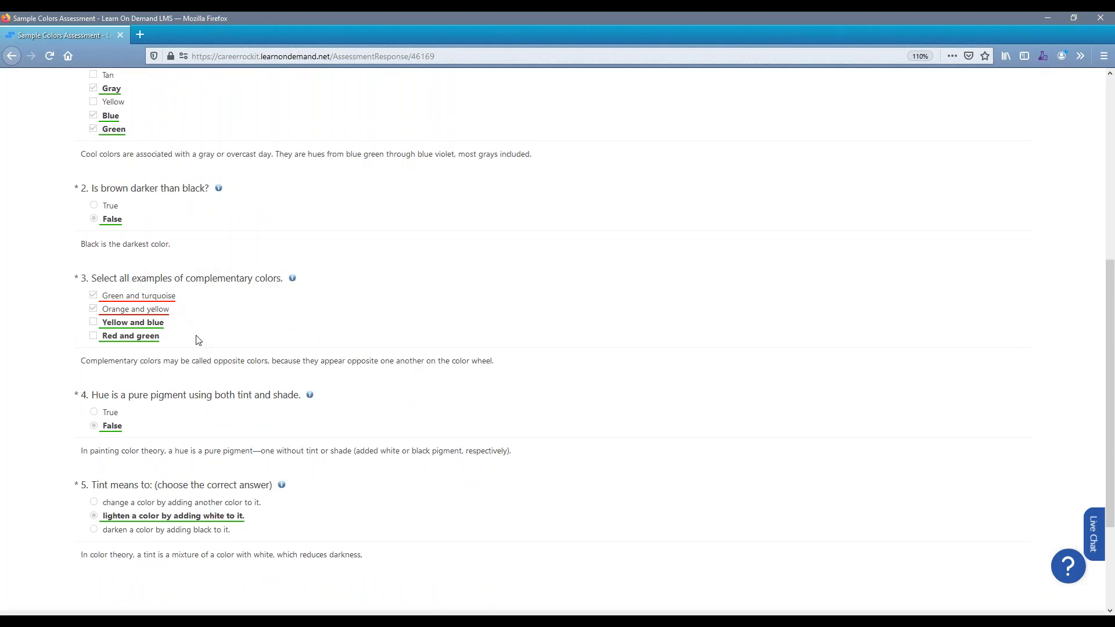
scroll(197, 341, down, 2)
scroll(197, 341, up, 7)
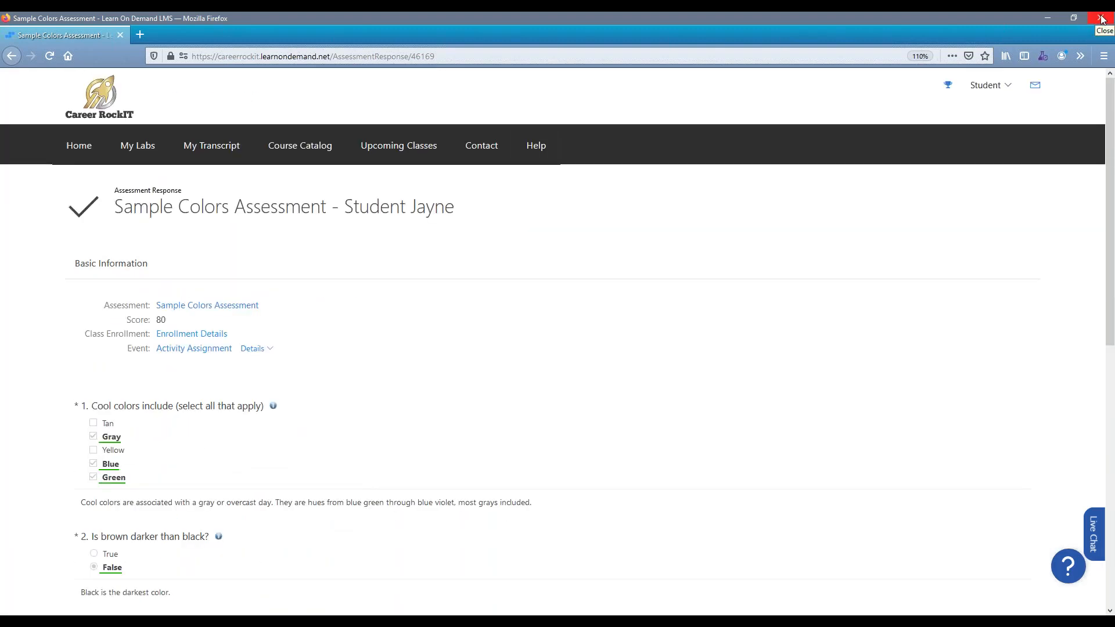
click(1101, 18)
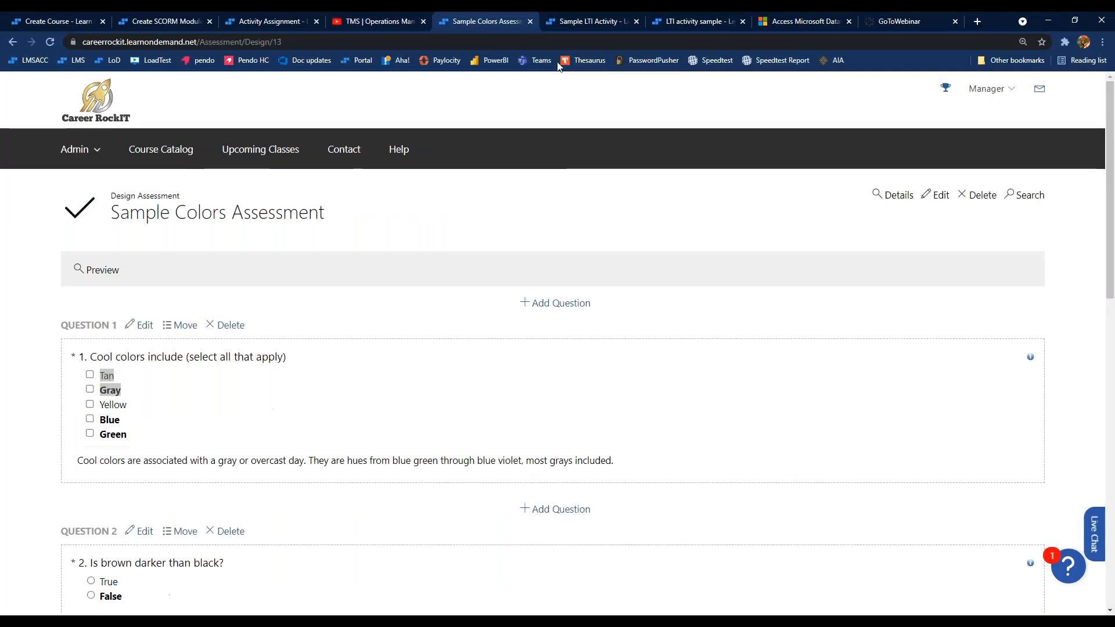
- Find the Sample Colors Assessment by searching assessment names for "color" and add it to the new course's activities
click(82, 23)
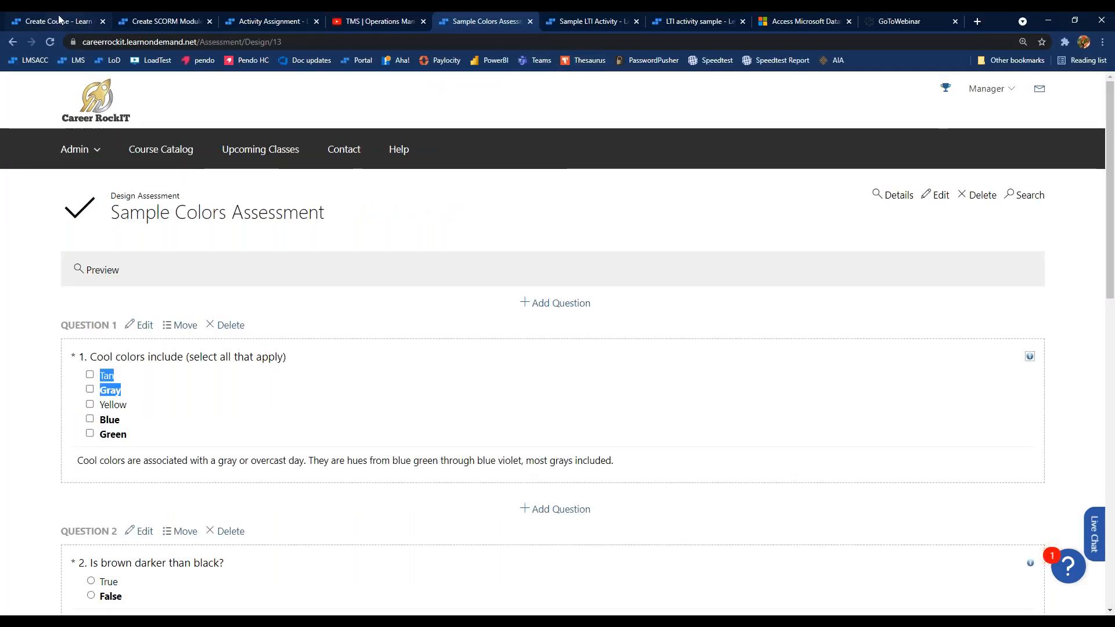
scroll(522, 341, down, 3)
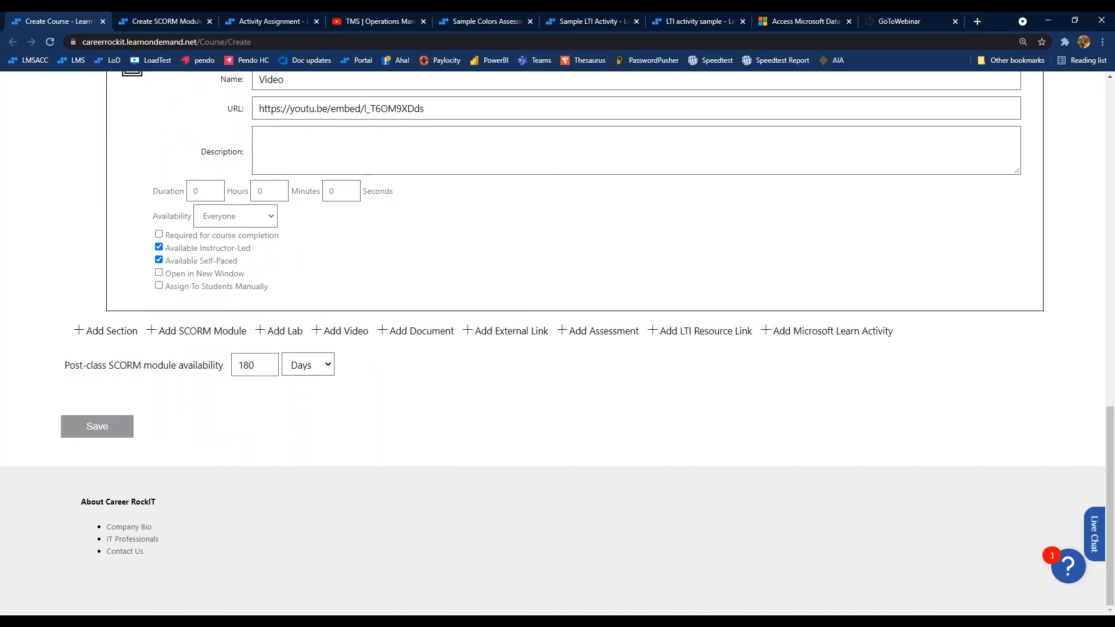
click(616, 334)
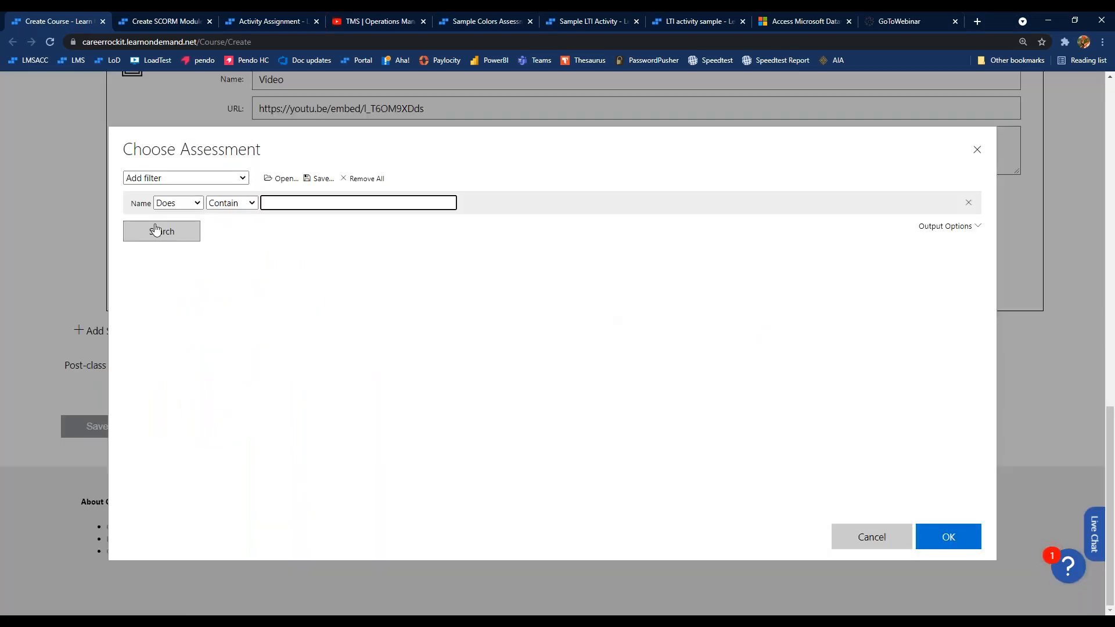
click(349, 203)
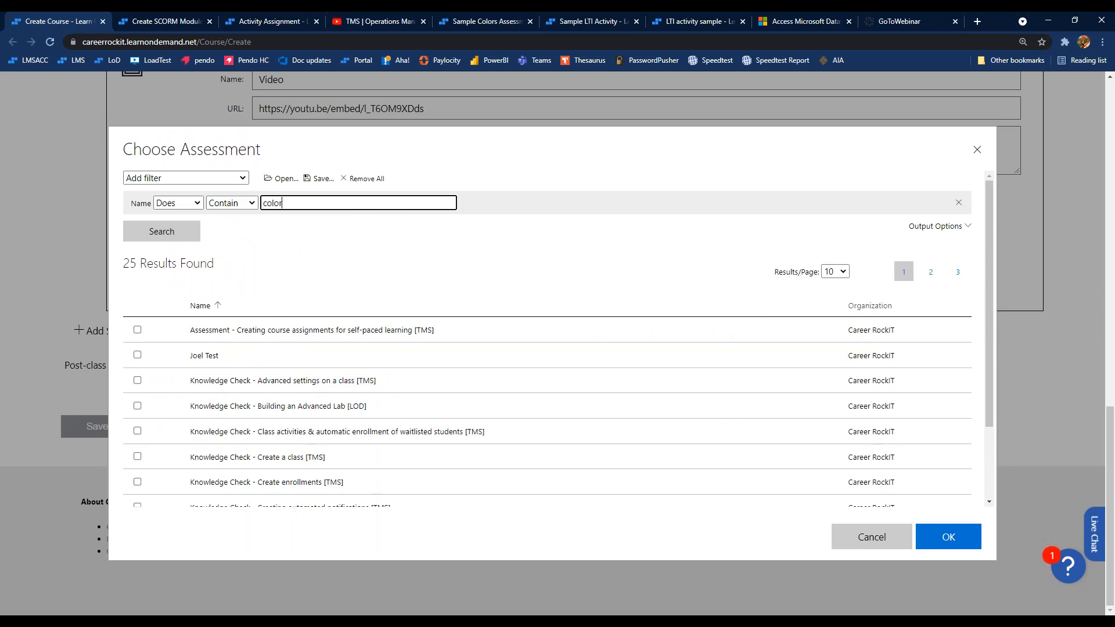
key(Return)
drag(404, 308, 393, 327)
click(137, 326)
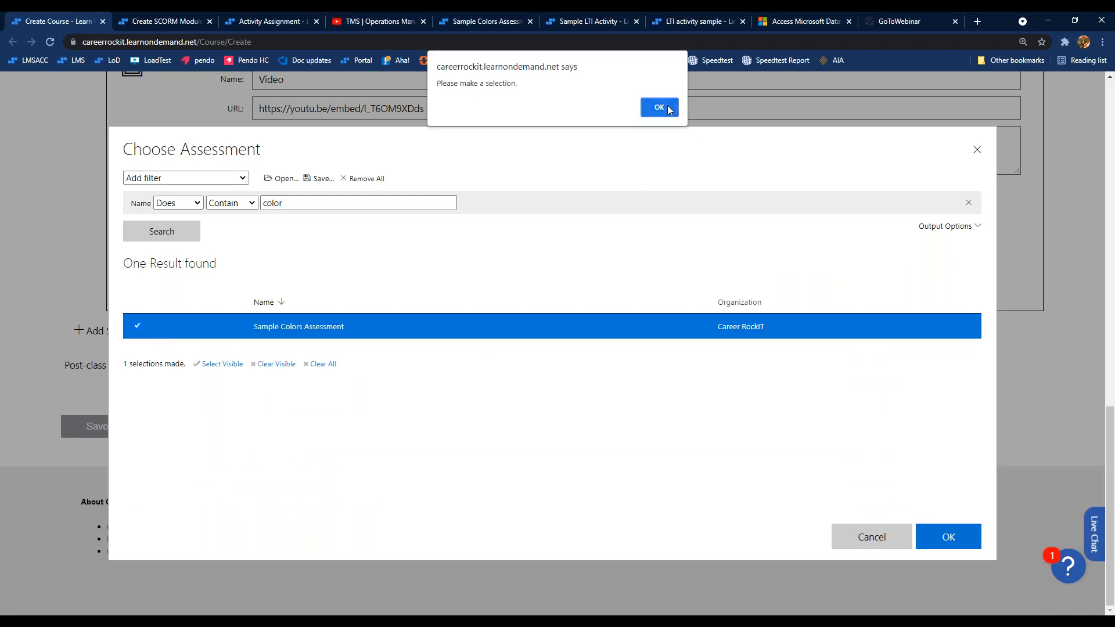
click(659, 107)
click(965, 534)
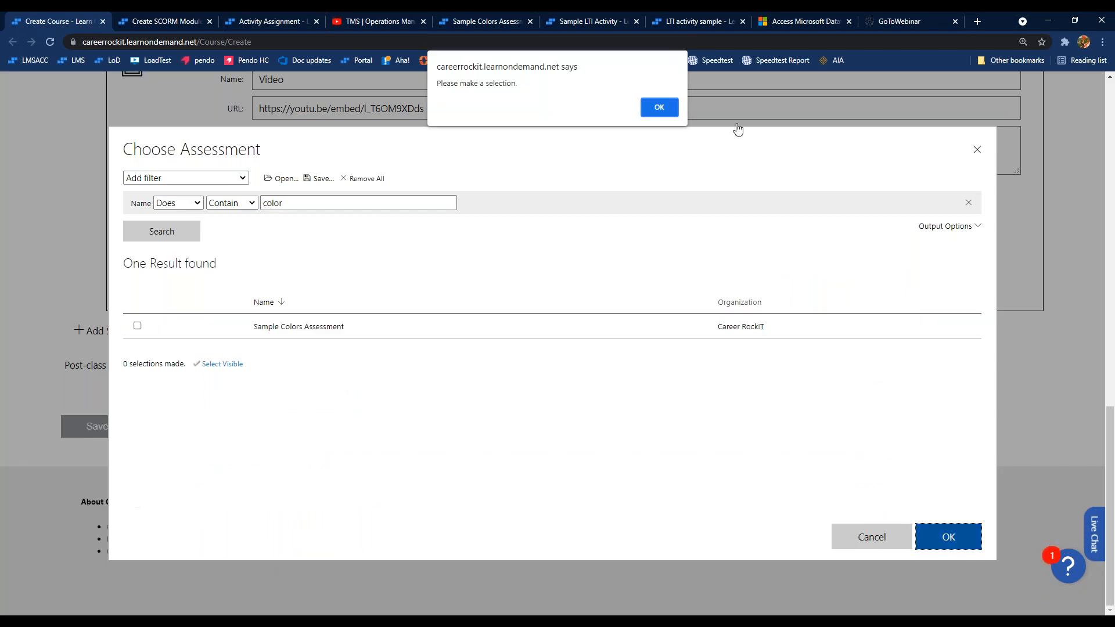
click(660, 107)
click(137, 325)
click(948, 537)
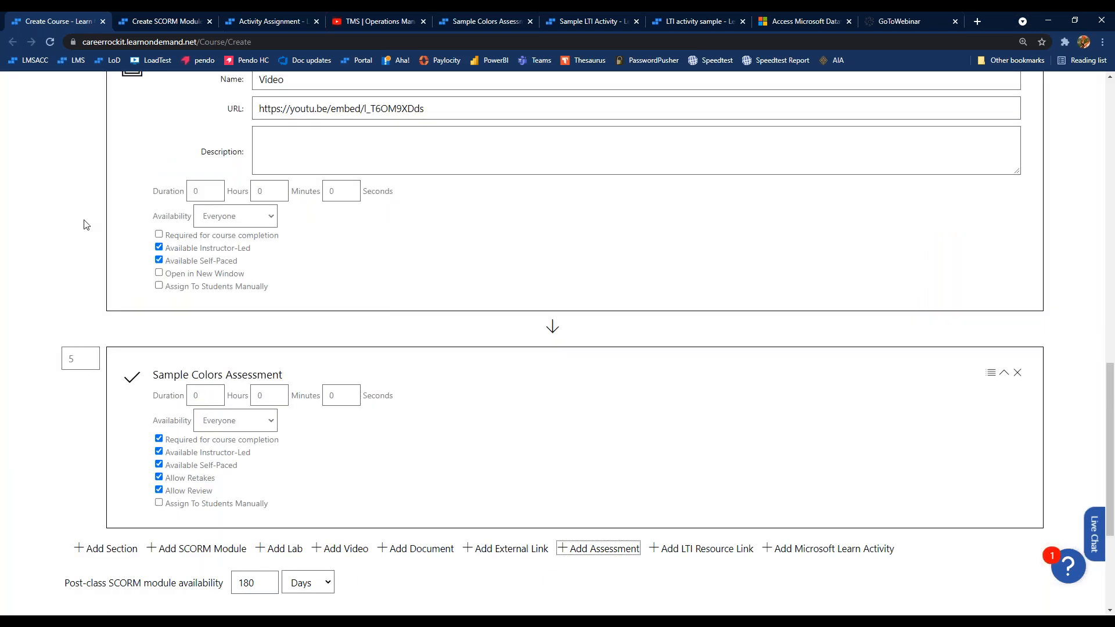
- Examine the Allow Retakes and Allow Review options of the Sample Colors Assessment activity in the course
scroll(84, 232, down, 1)
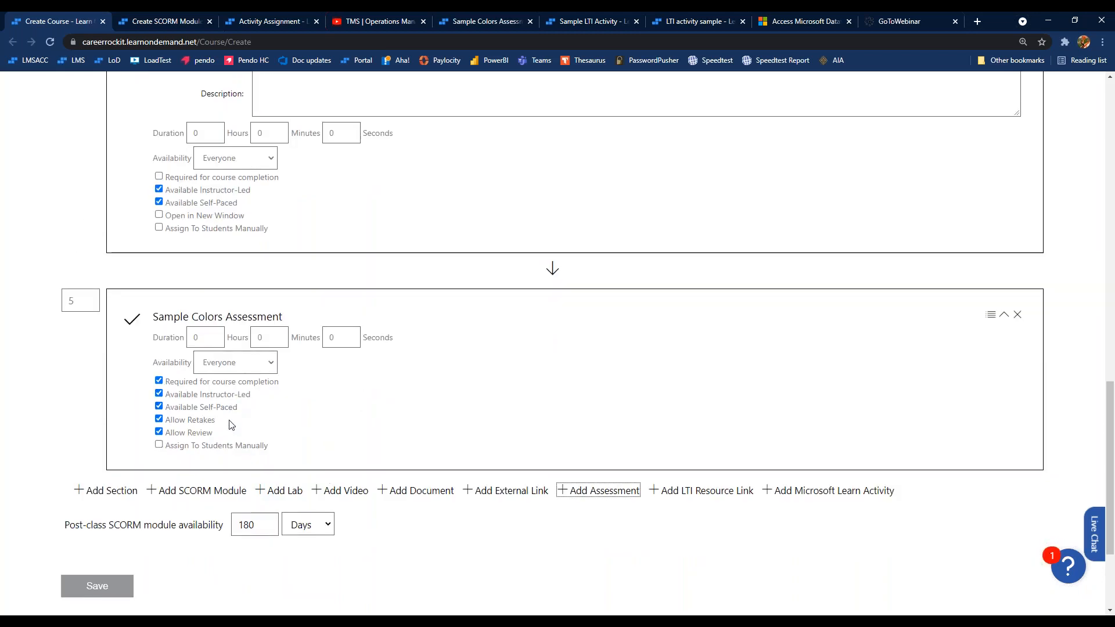
drag(224, 439, 160, 418)
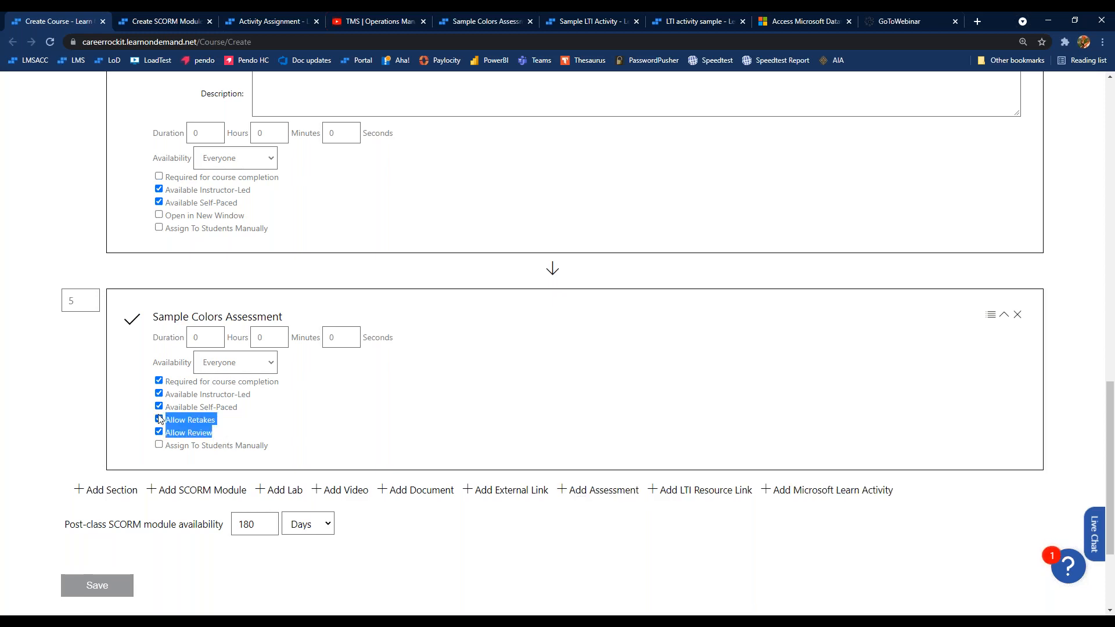
click(159, 419)
click(273, 431)
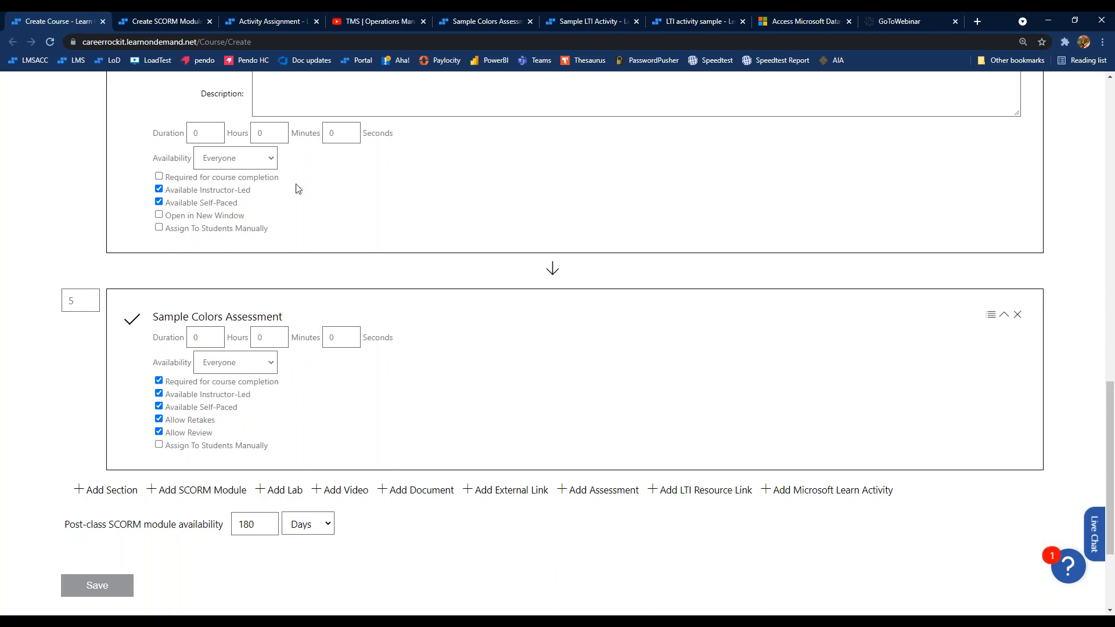
- Open the Sample LTI Activity provider for editing and examine its LTI key and LTI secret fields
click(571, 22)
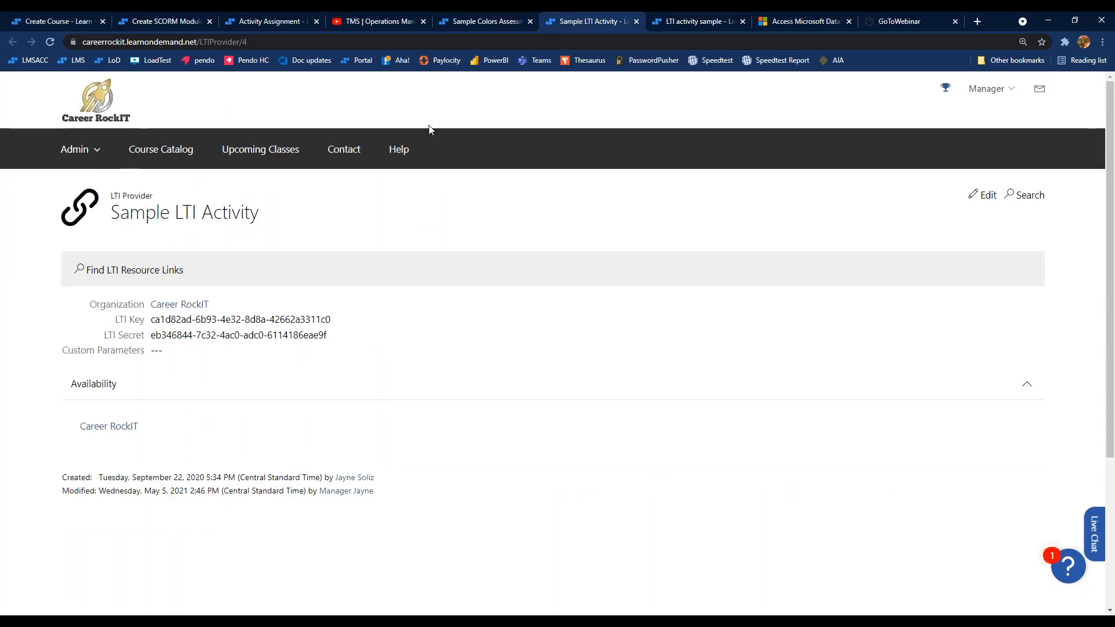
drag(153, 195, 106, 194)
click(318, 199)
click(985, 195)
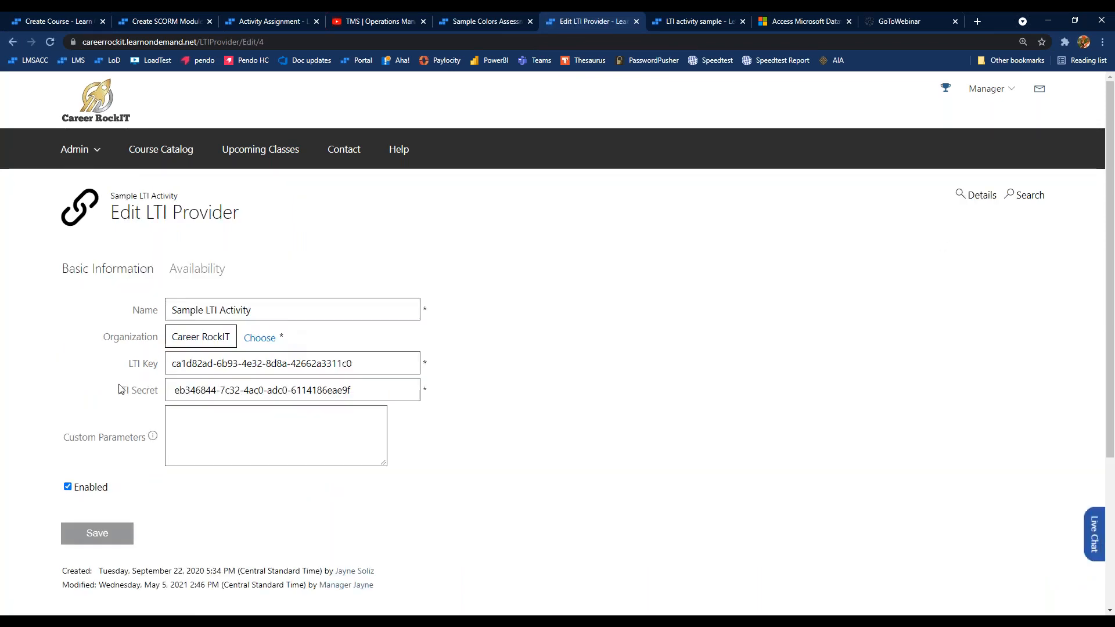
drag(170, 364, 152, 381)
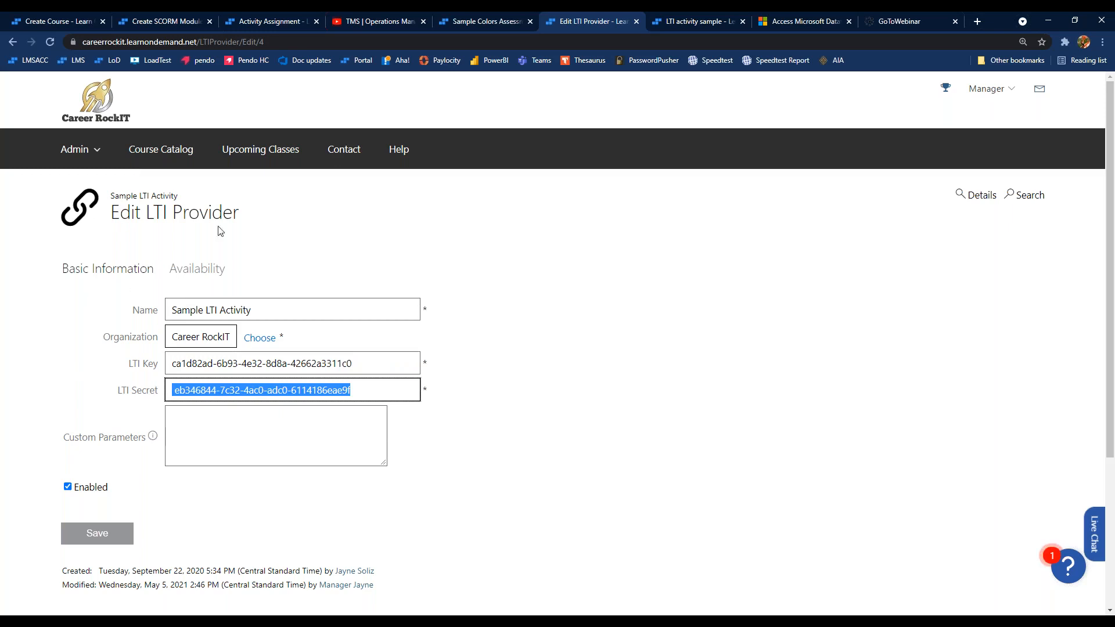
drag(253, 218, 165, 214)
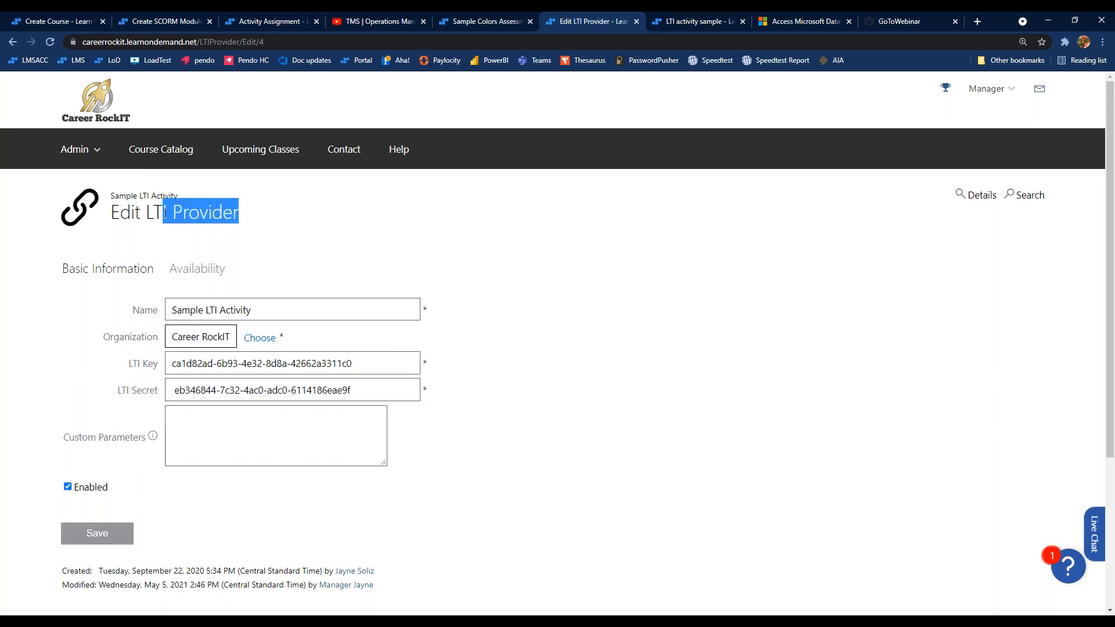
click(418, 248)
- Open the LTI activity sample resource link for editing and examine its LTI Provider and Resource Link Url fields
click(688, 22)
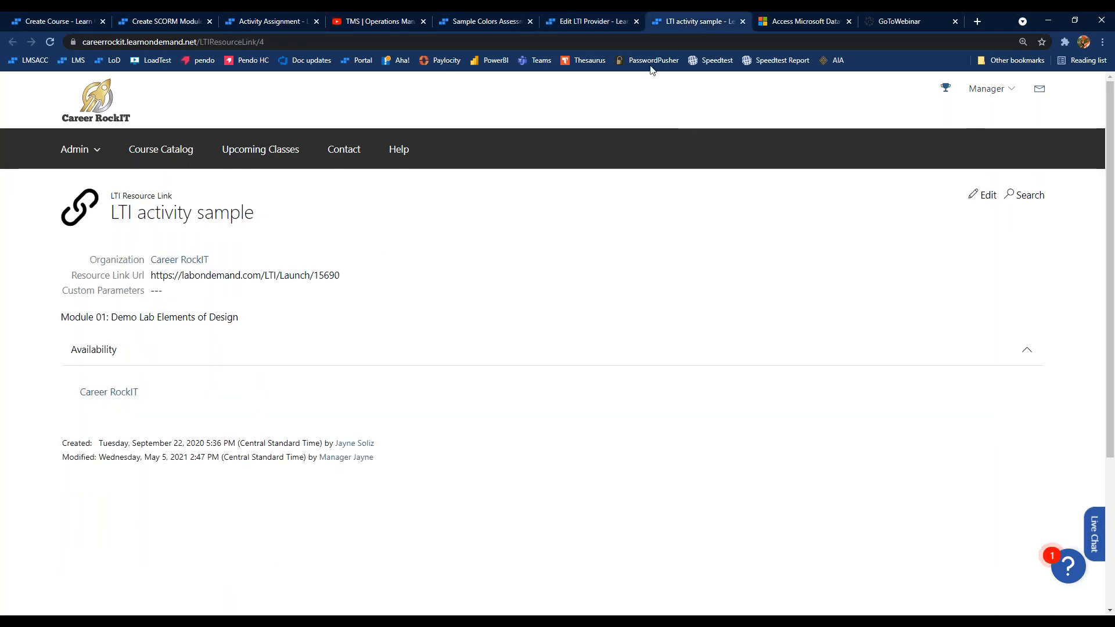
click(983, 197)
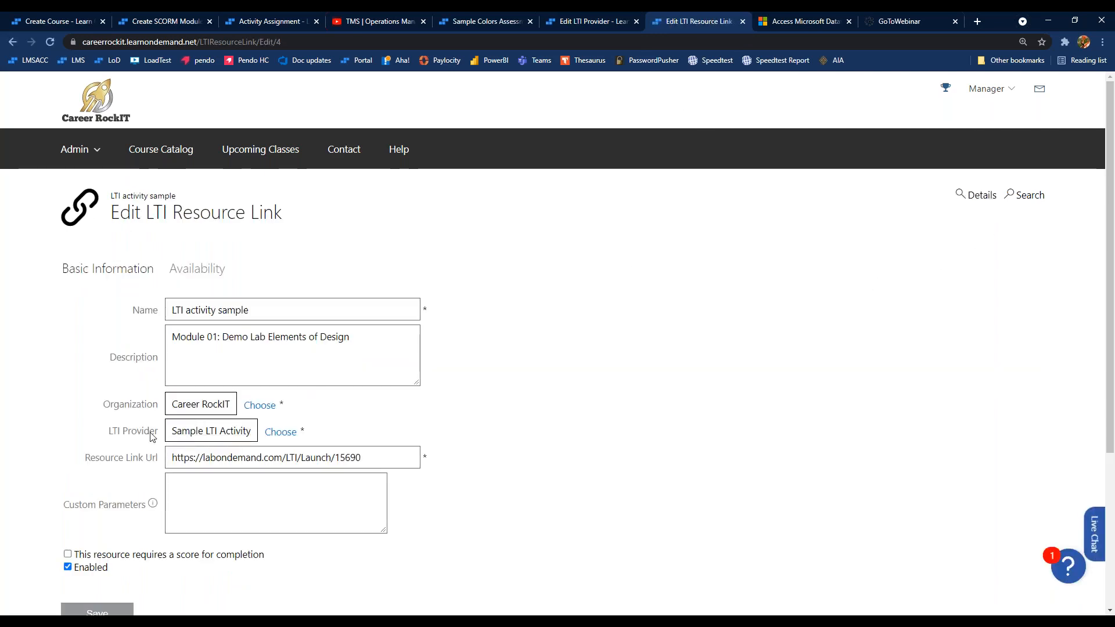
drag(163, 436, 97, 437)
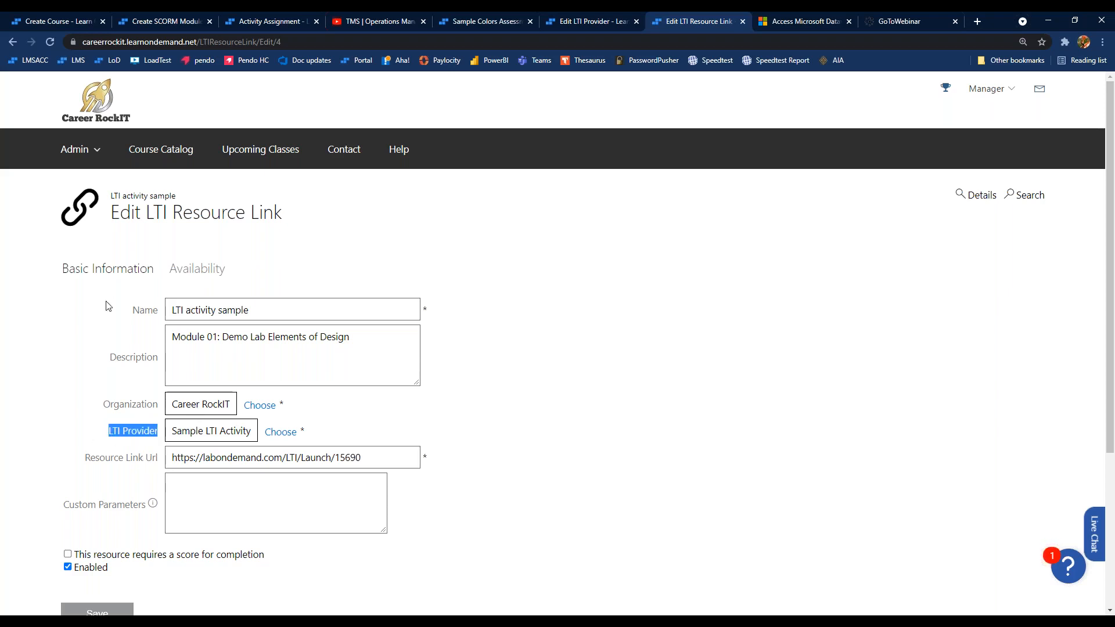
drag(164, 460, 79, 456)
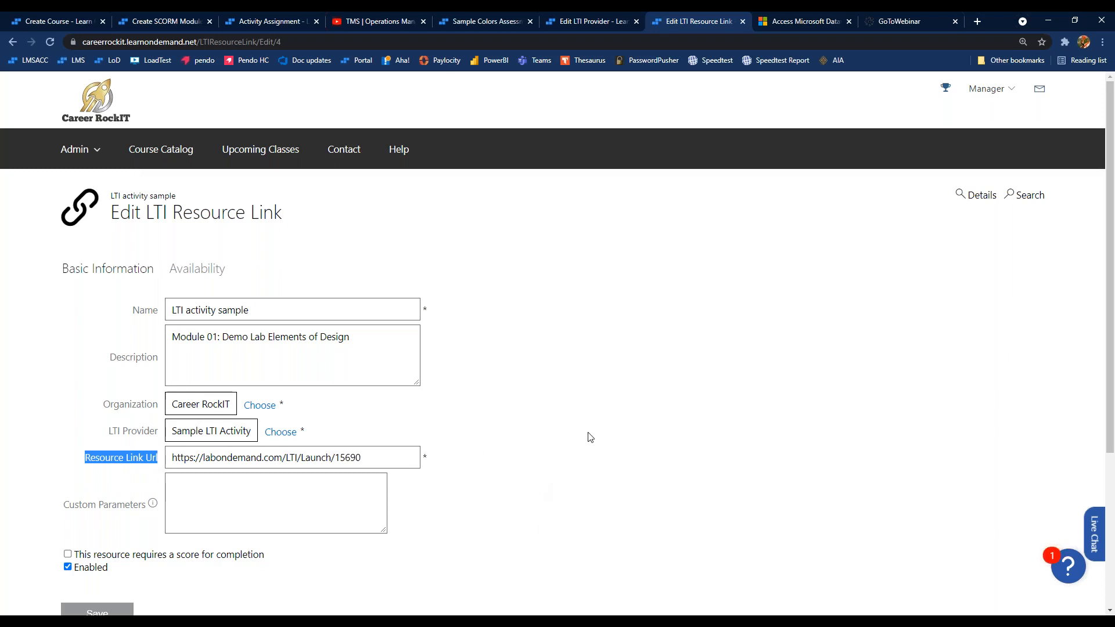
click(638, 393)
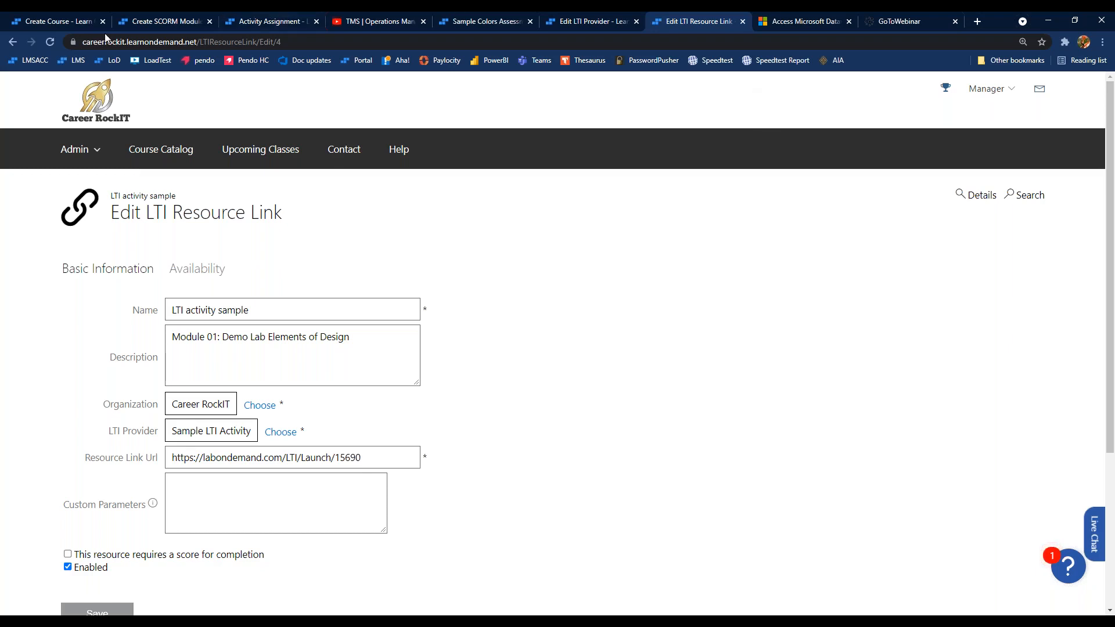
- Return to the new course and add the LTI activity sample resource link to its activities
click(72, 22)
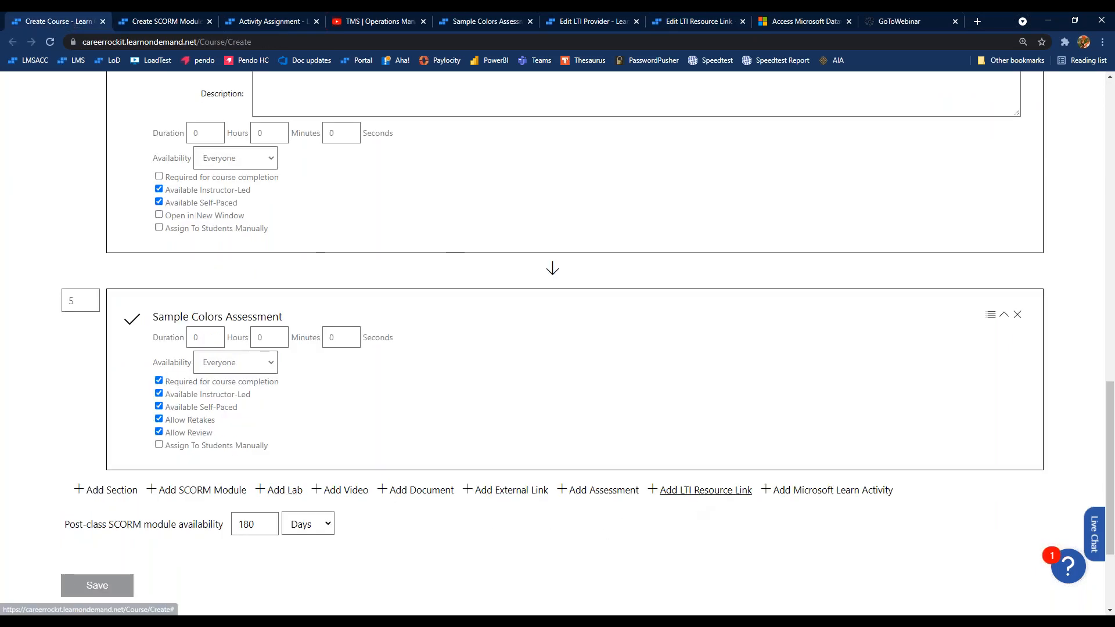
click(702, 489)
click(146, 230)
click(238, 336)
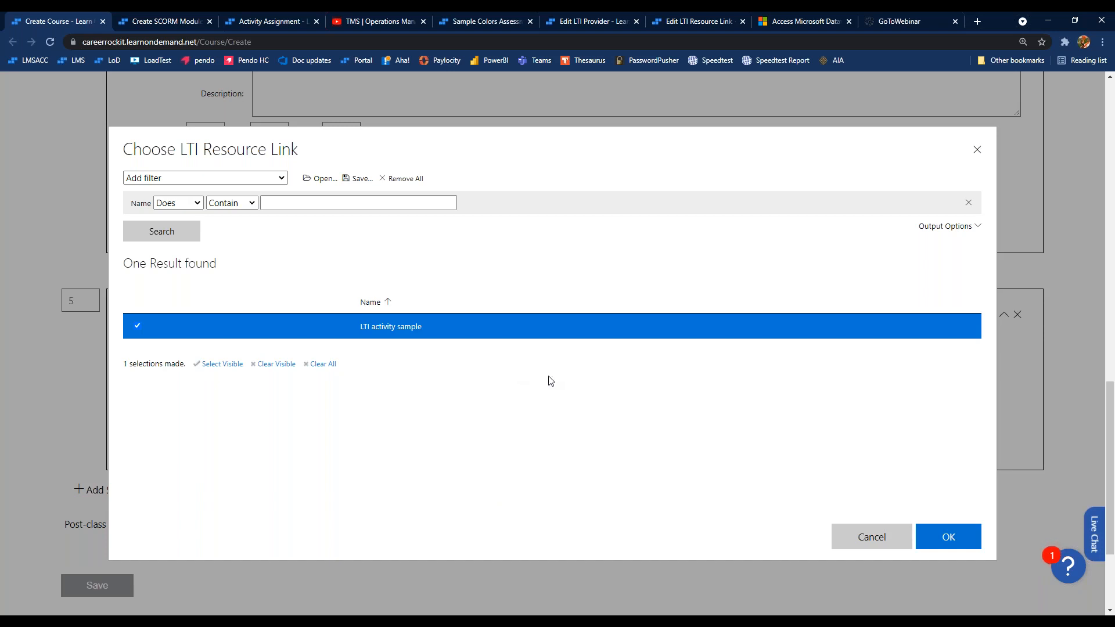
click(932, 536)
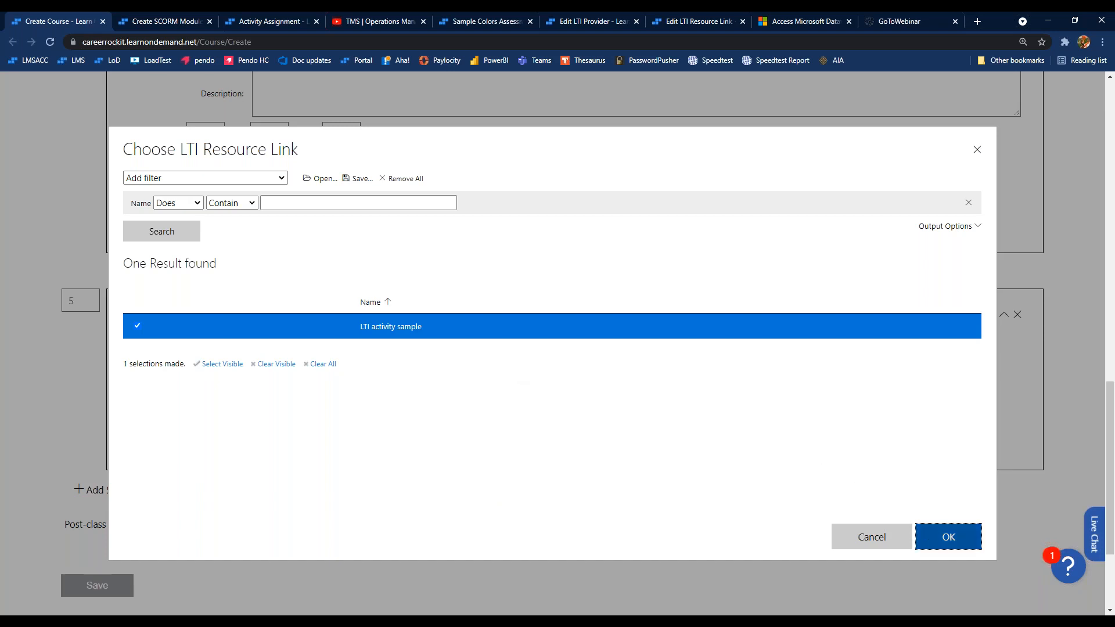
scroll(586, 369, down, 2)
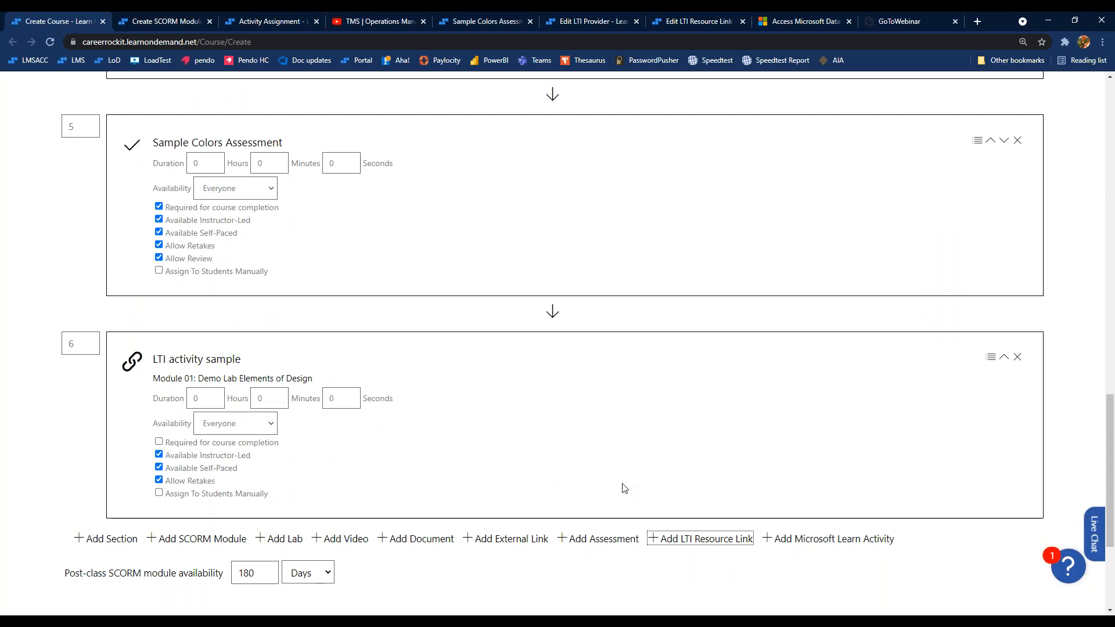
scroll(624, 488, down, 3)
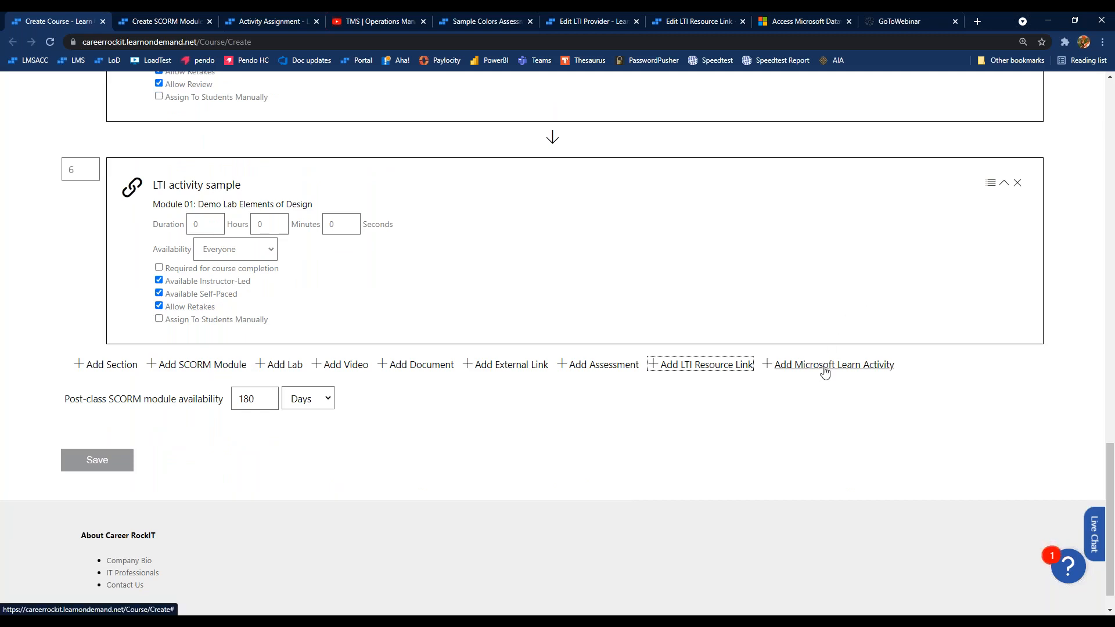
- Examine the Microsoft Learn module page Access Dataverse in Power Apps portals, including its learning objectives and unit list
click(794, 20)
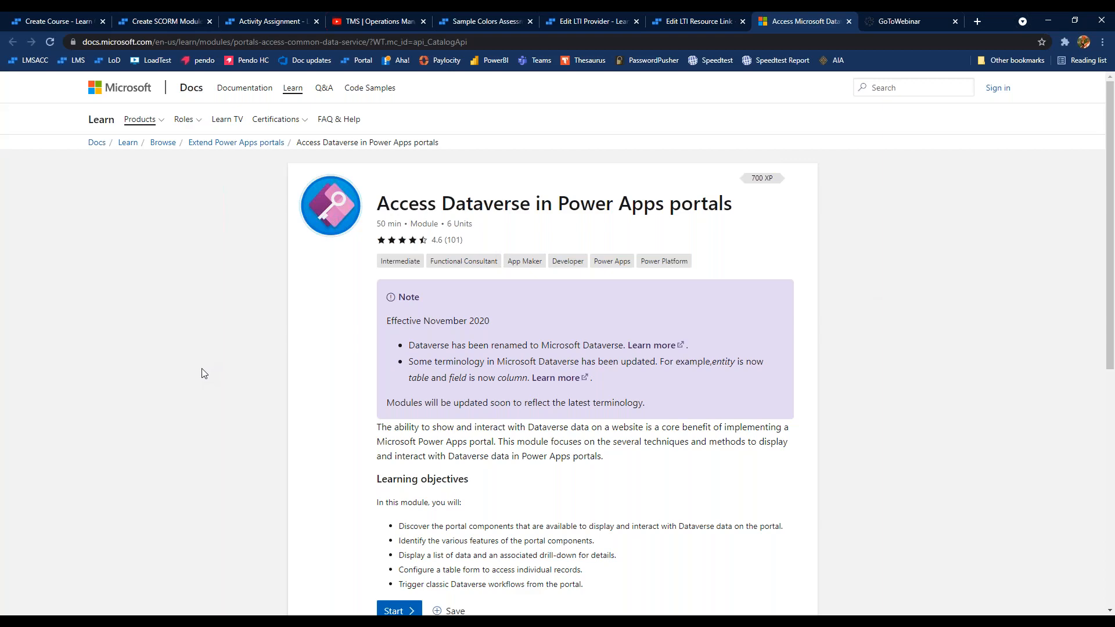
scroll(200, 367, down, 2)
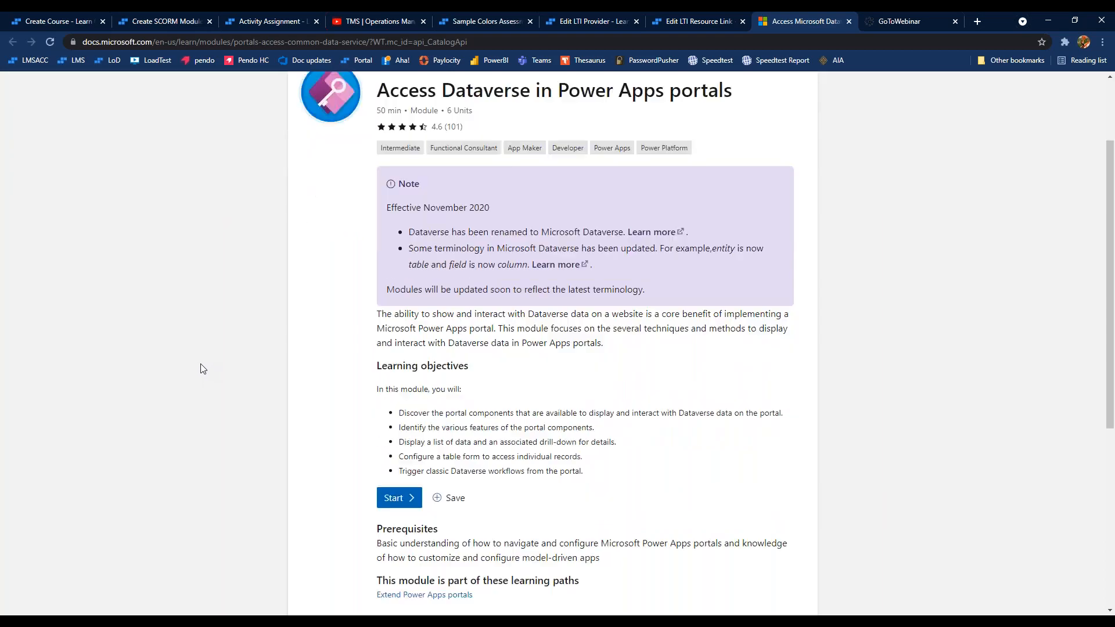
scroll(94, 271, up, 2)
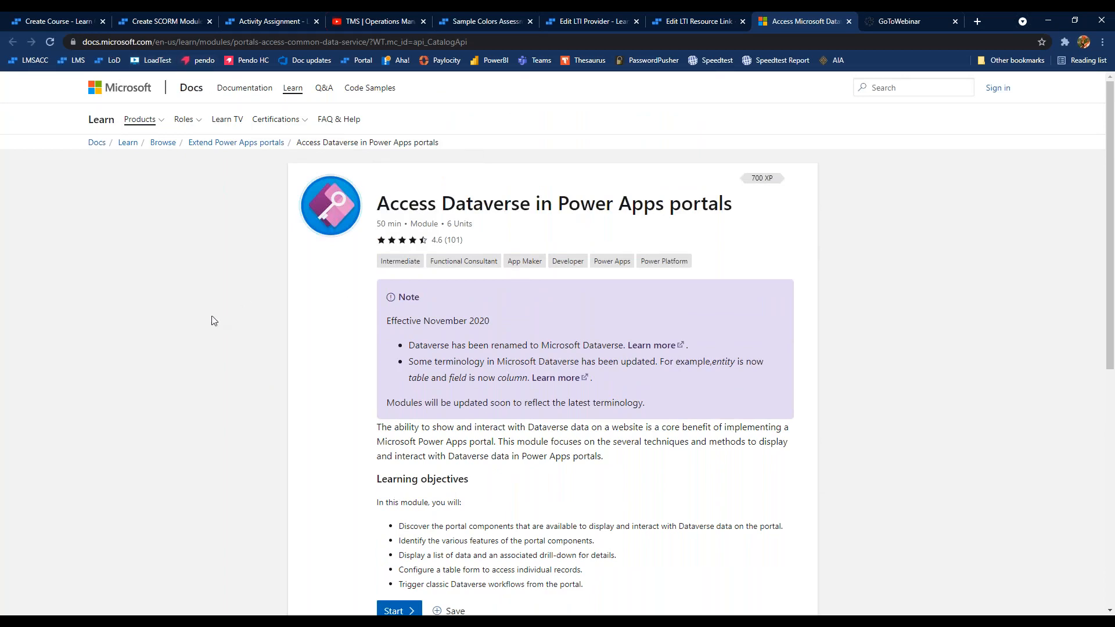
scroll(228, 317, down, 3)
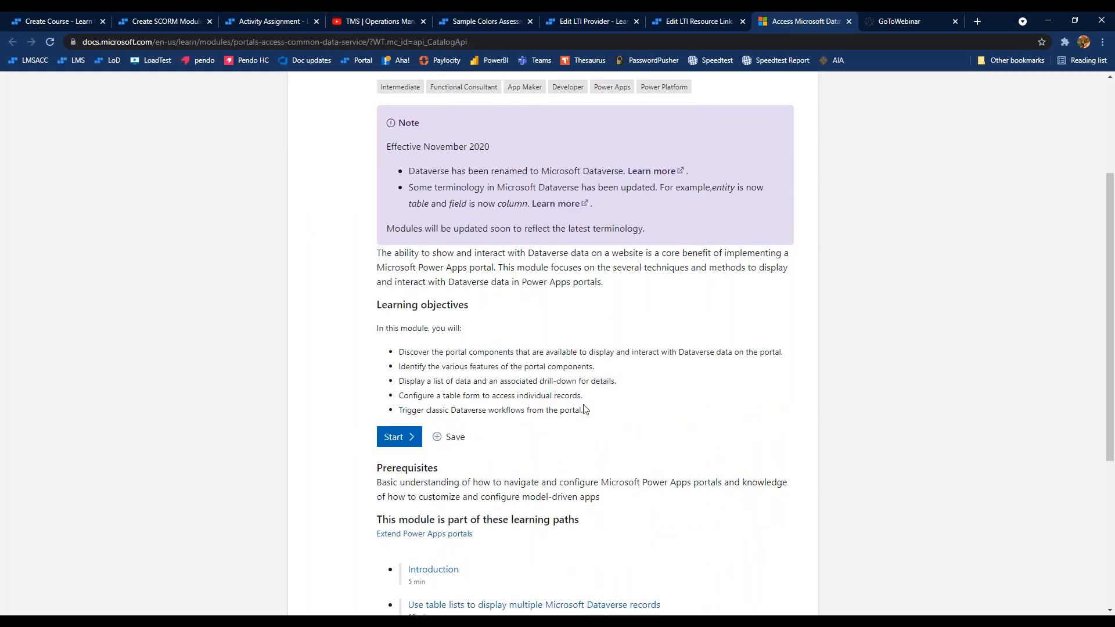
scroll(464, 418, down, 4)
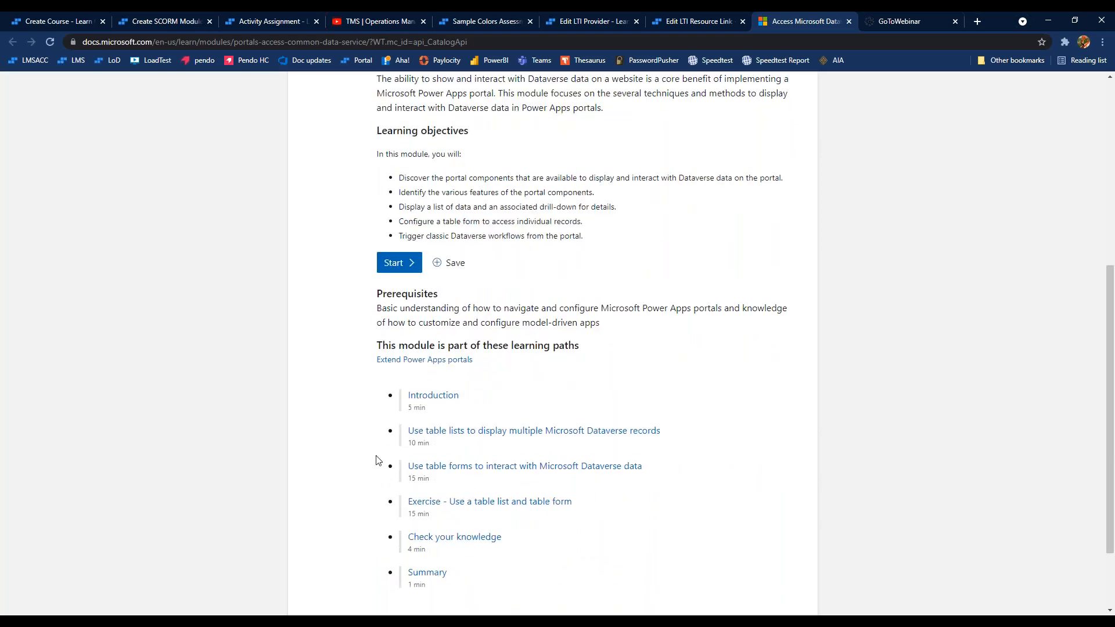
scroll(366, 426, up, 7)
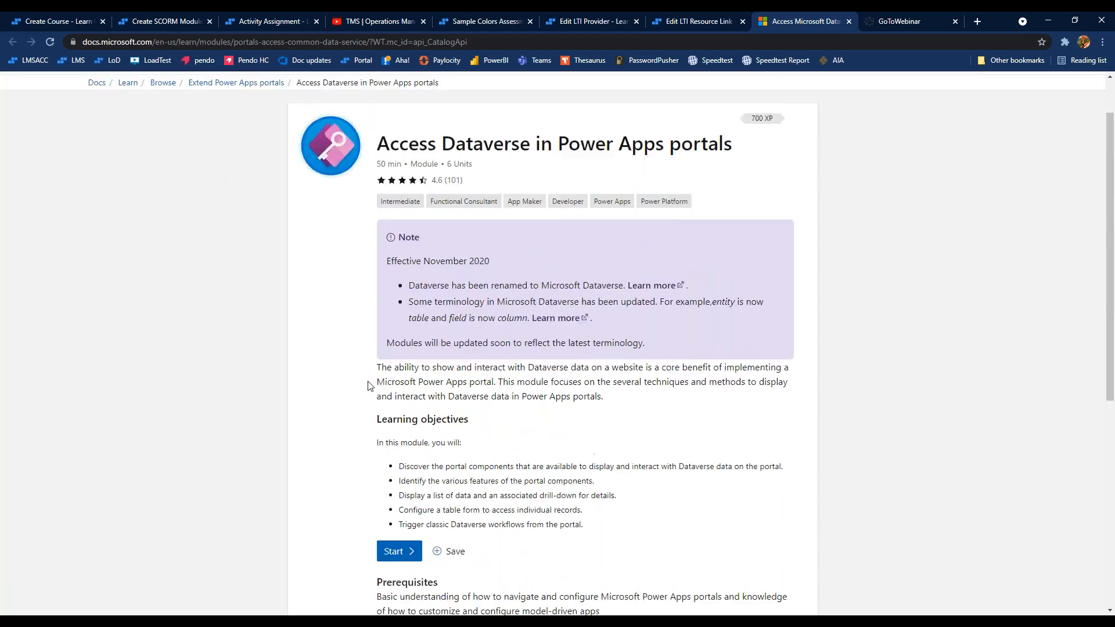
- Add the Microsoft Learn modules on Azure migration journey, calendar events with Microsoft Graph, and Dataverse in Power Apps portals to the course
click(60, 20)
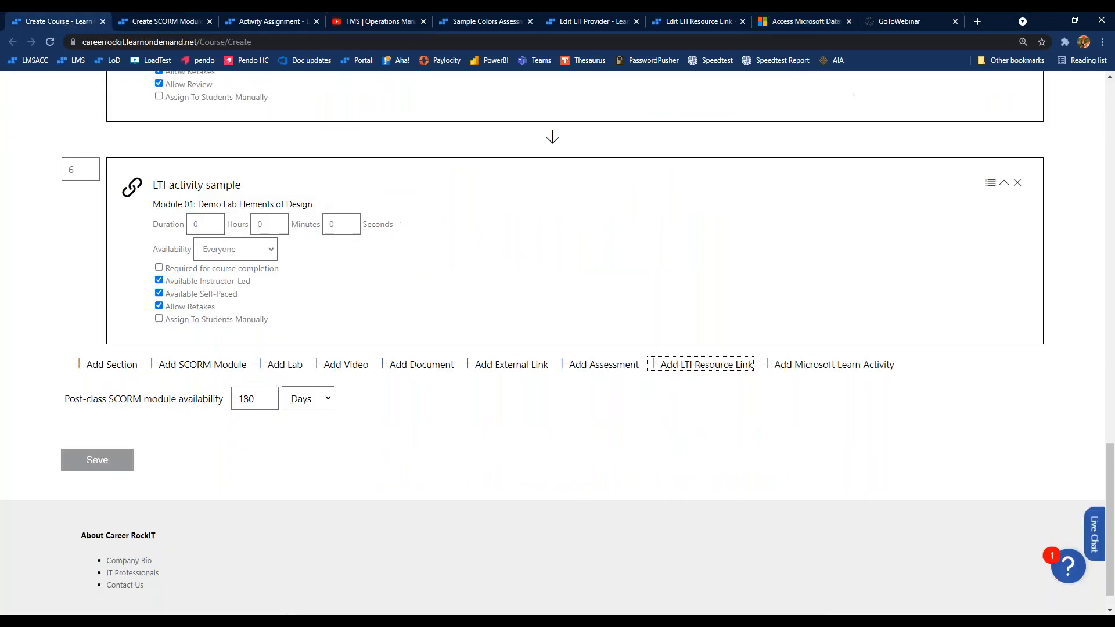
click(840, 371)
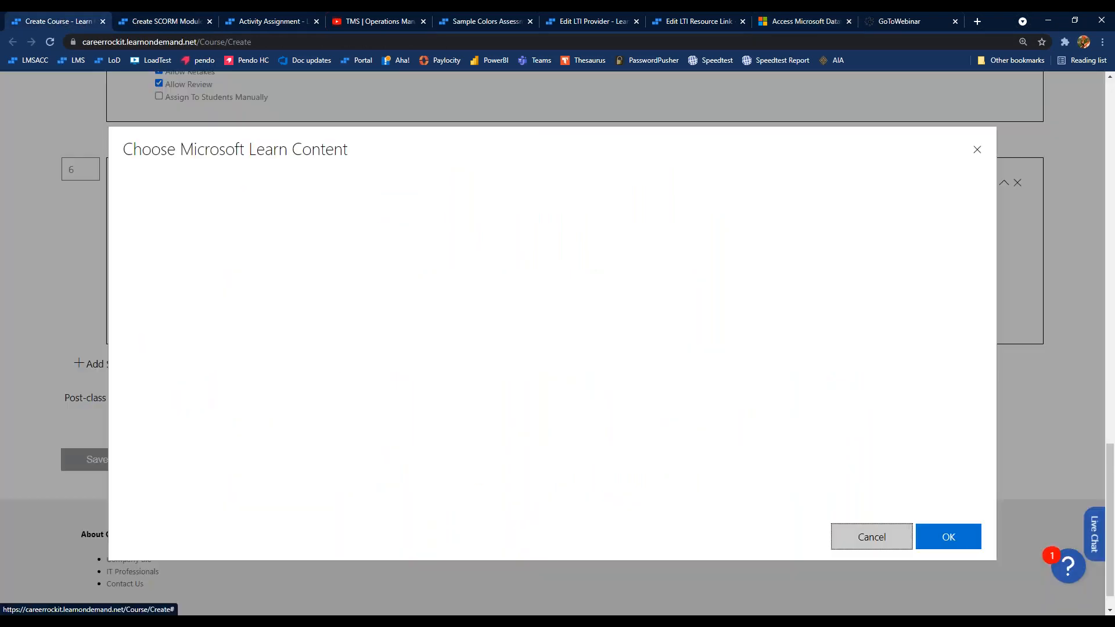
click(160, 212)
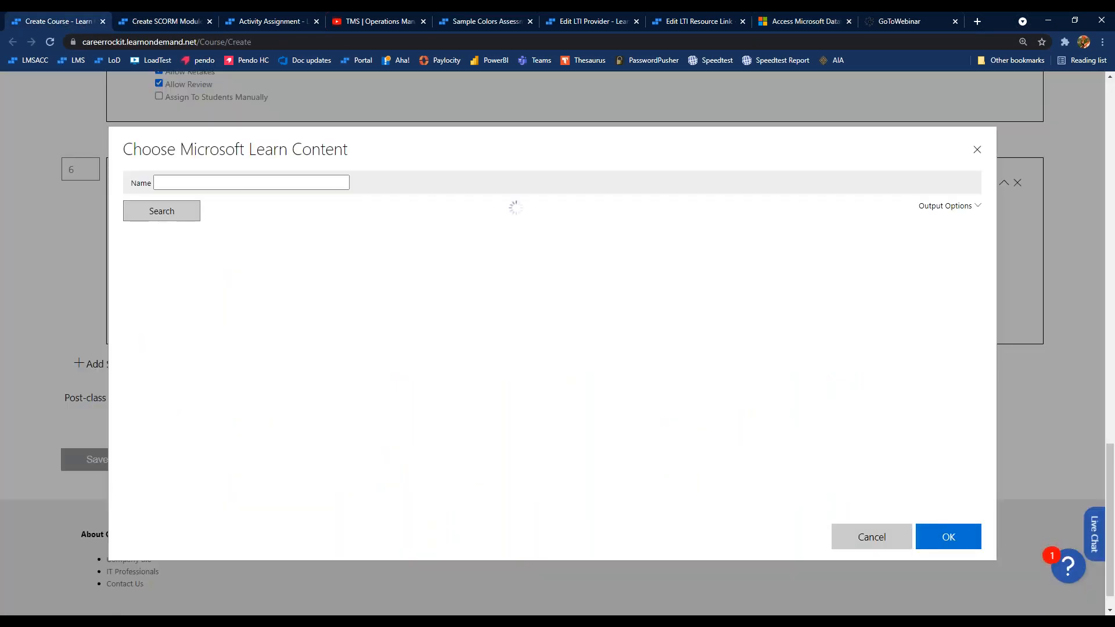
drag(279, 460, 533, 409)
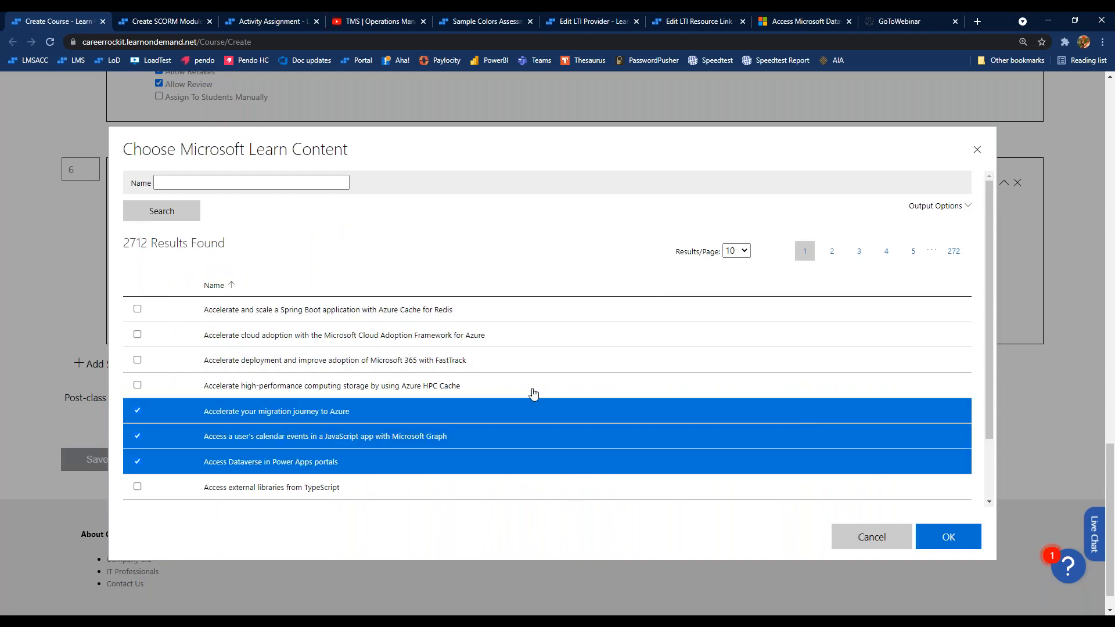
click(946, 538)
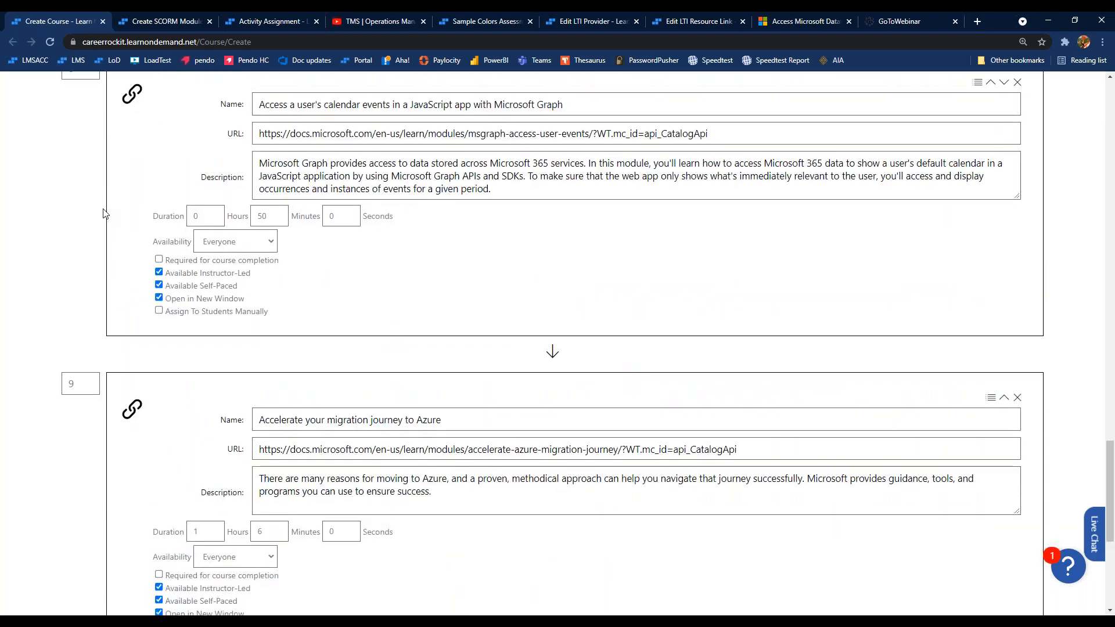
- Move the Video activity to position 2 in the course's activity order
scroll(103, 213, up, 15)
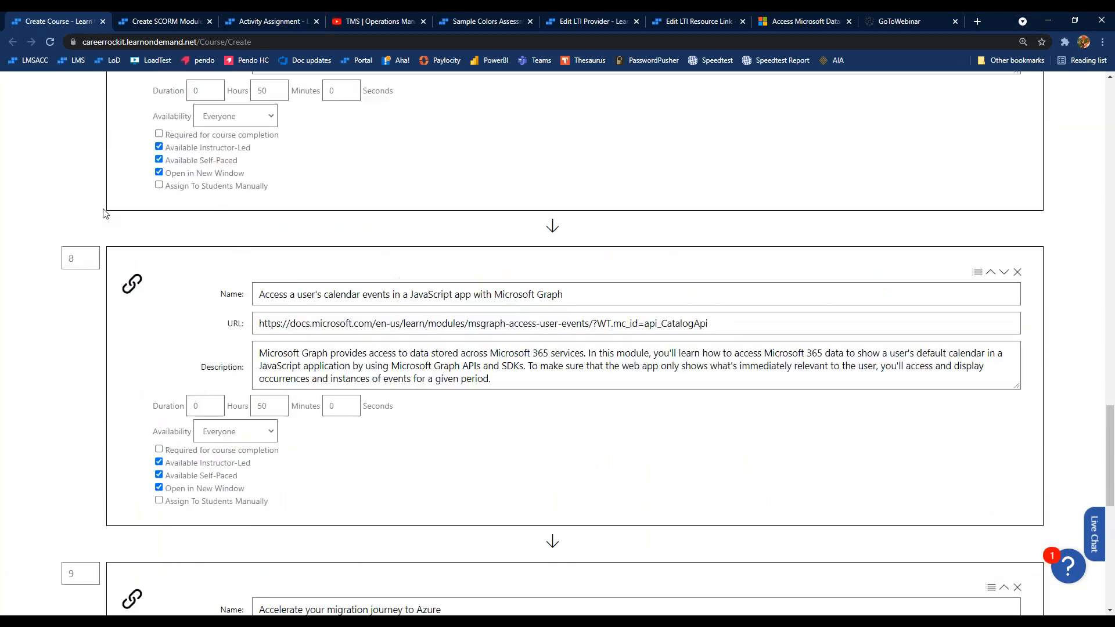
scroll(105, 213, up, 6)
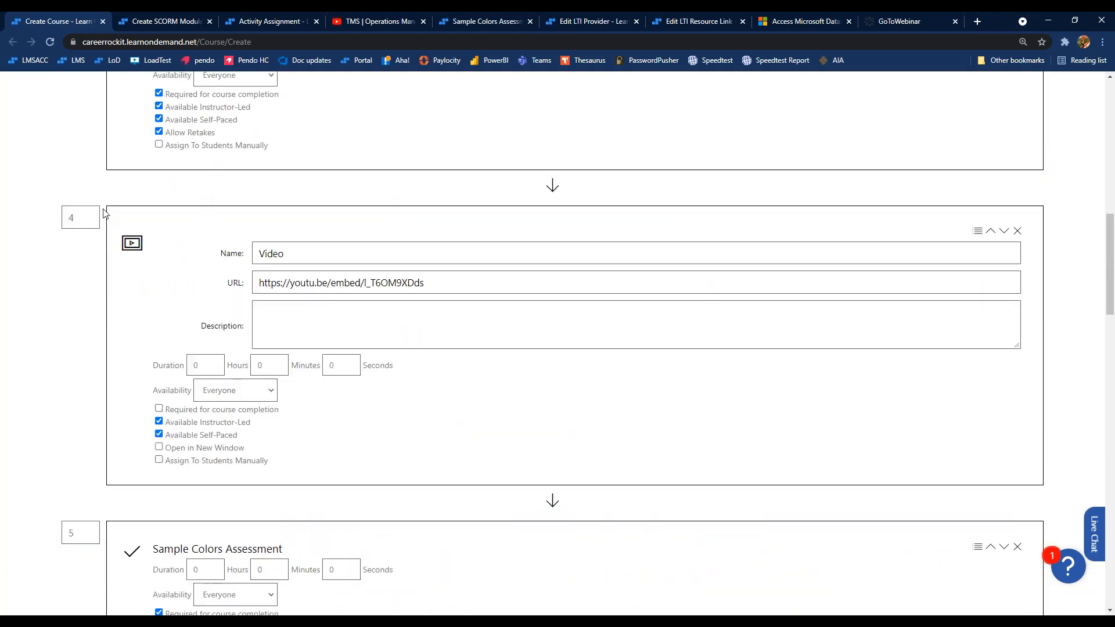
scroll(105, 214, up, 4)
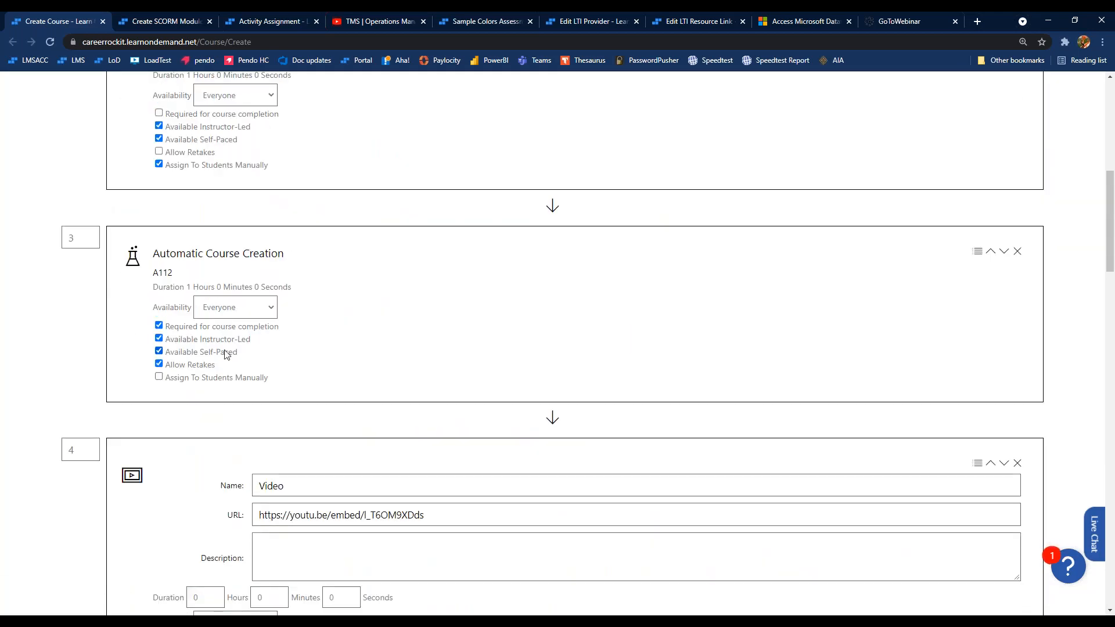
double_click(94, 448)
text(2)
key(Return)
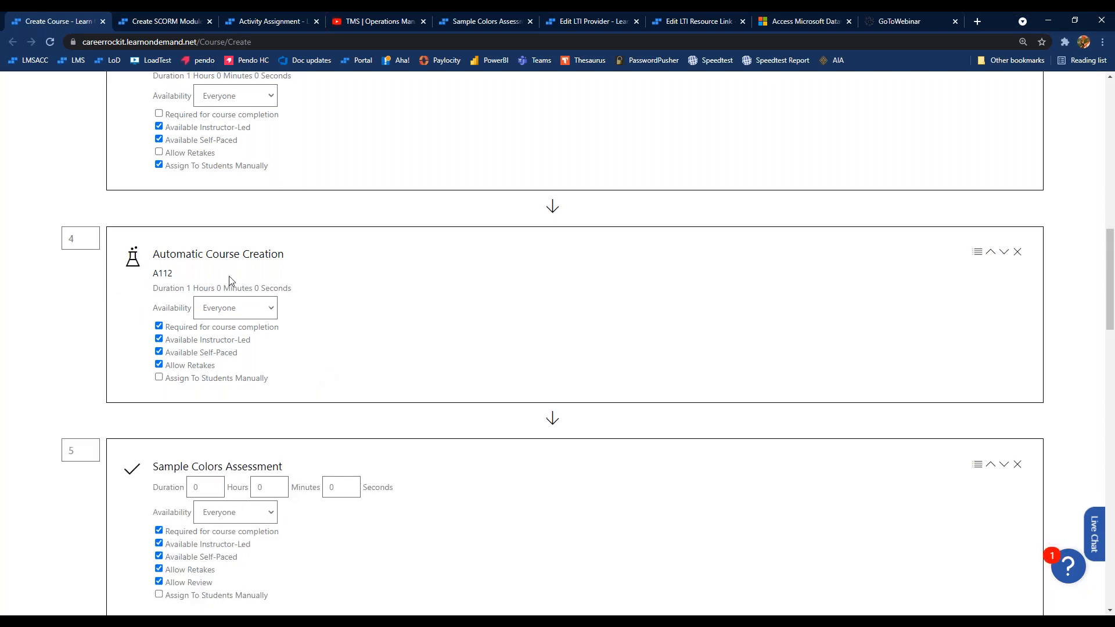
- Move the Video activity down one place so it follows the LabTest lab
scroll(230, 281, up, 7)
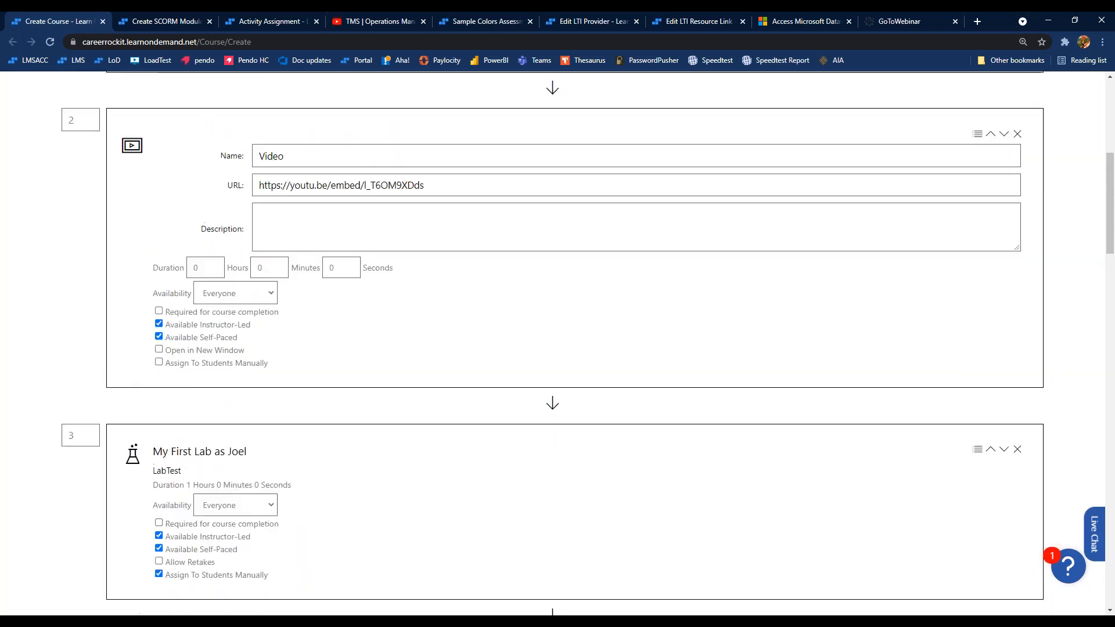
scroll(186, 172, up, 1)
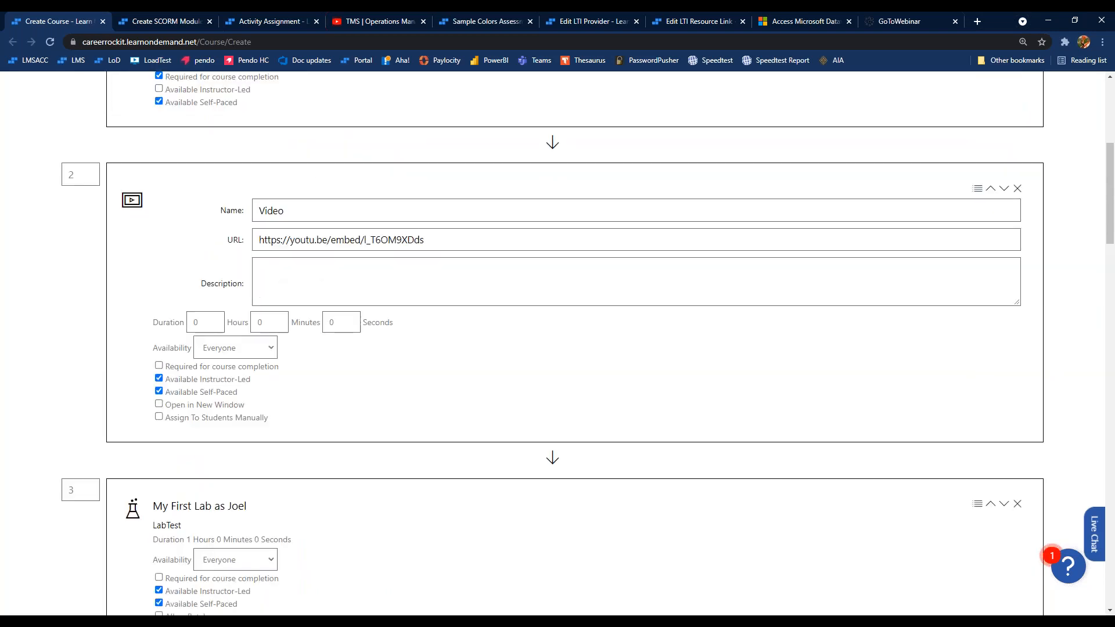
click(1004, 188)
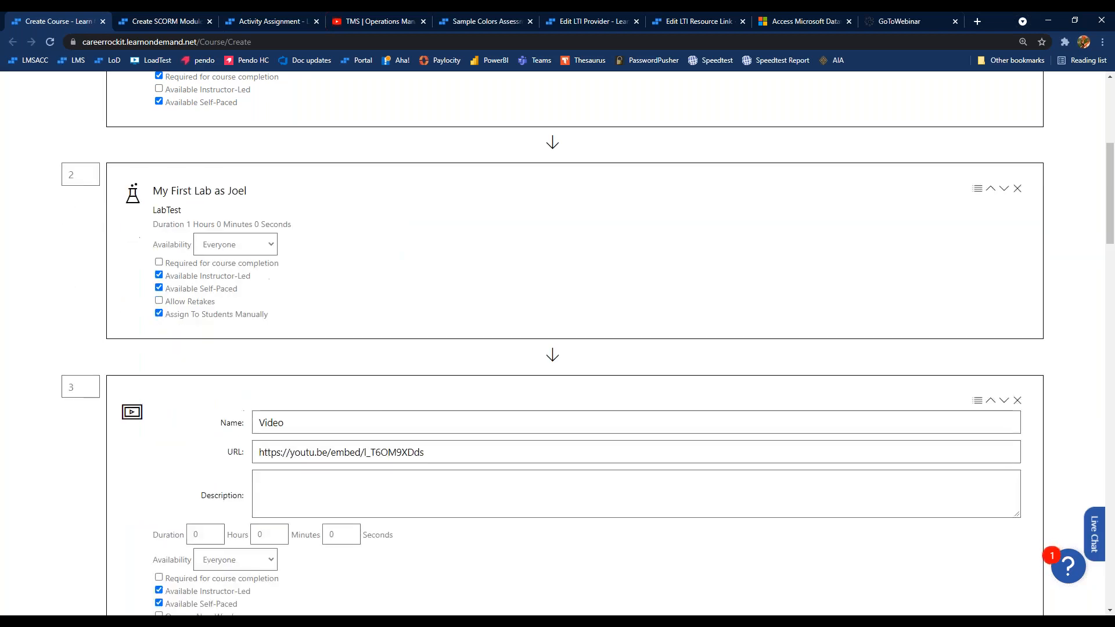
- Move the Video activity below the Automatic Course Creation lab and back up one place
scroll(349, 161, down, 1)
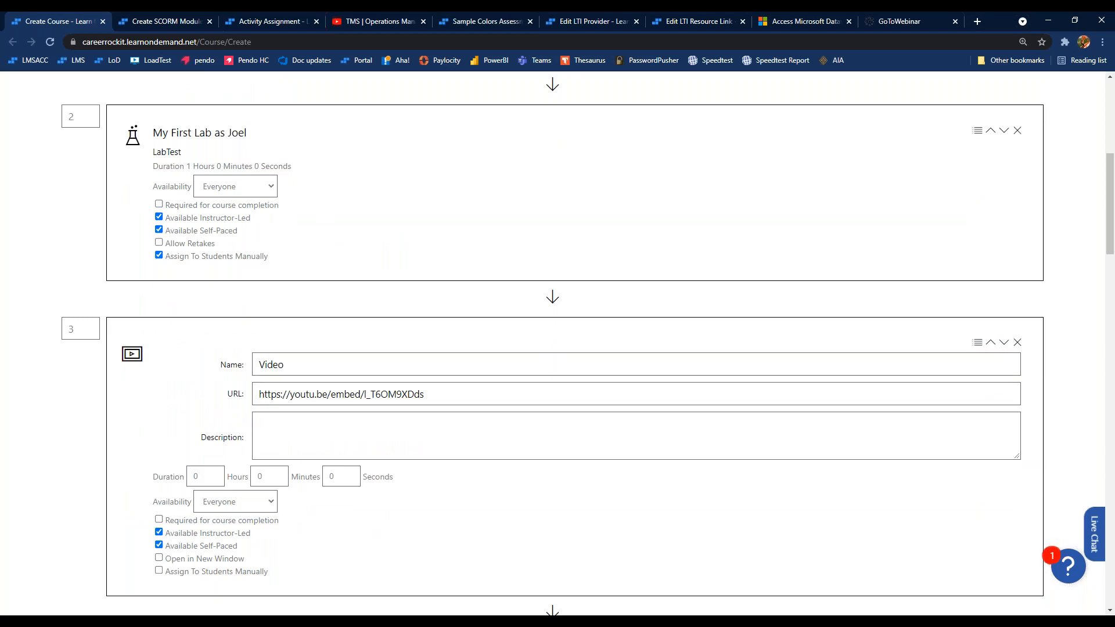
click(1004, 342)
scroll(948, 347, down, 1)
scroll(947, 348, down, 2)
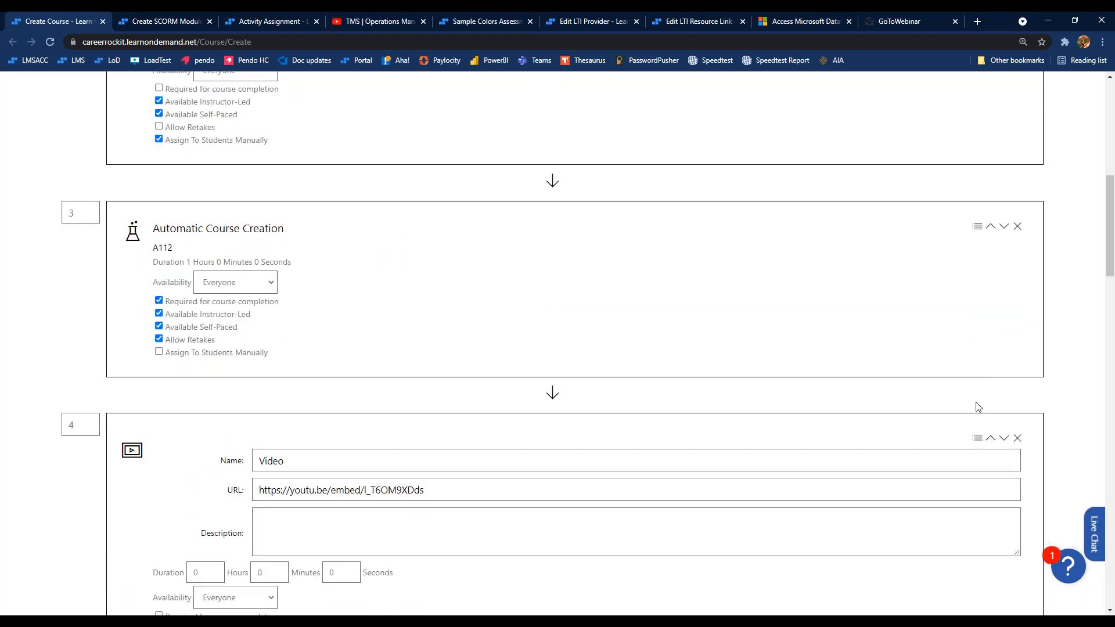
click(991, 438)
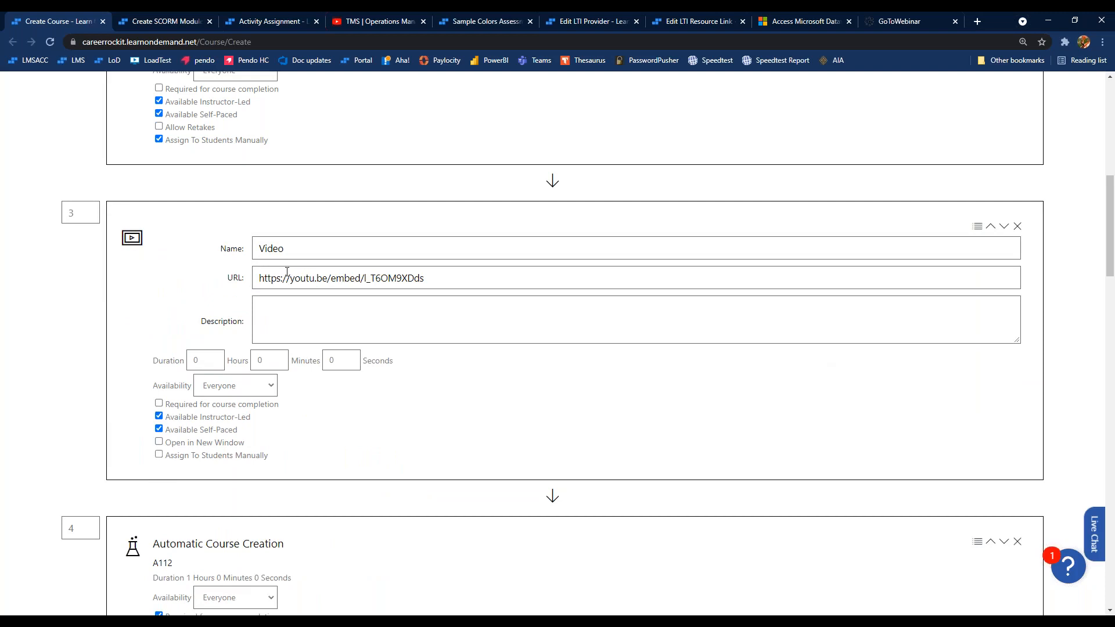
- Add a section named Additional Resources at the end of the course's activities
scroll(287, 271, down, 20)
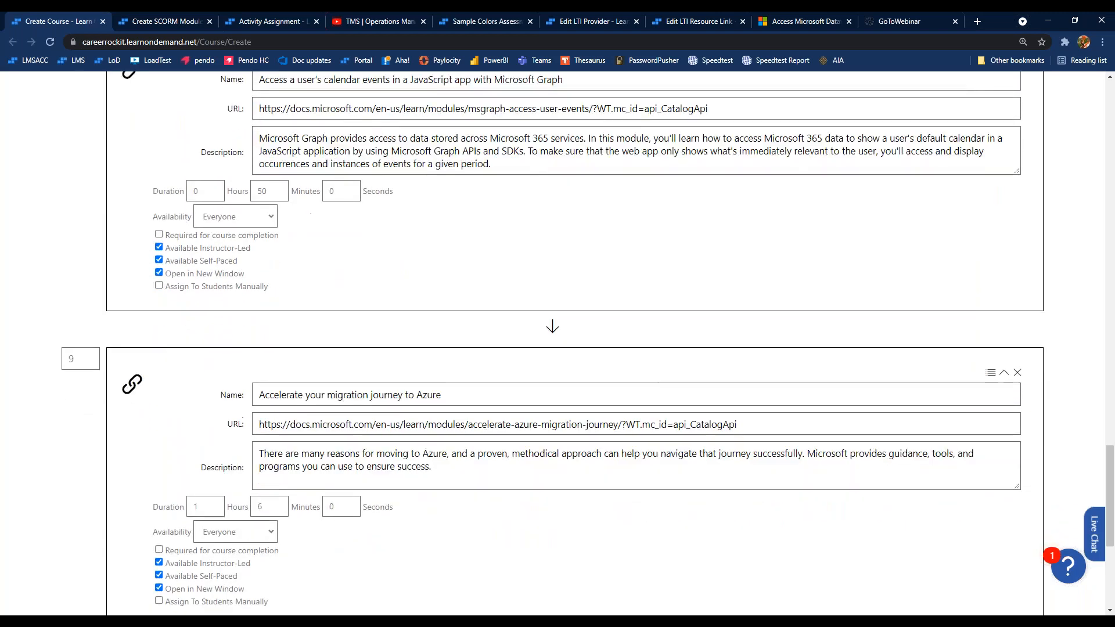
scroll(197, 291, down, 5)
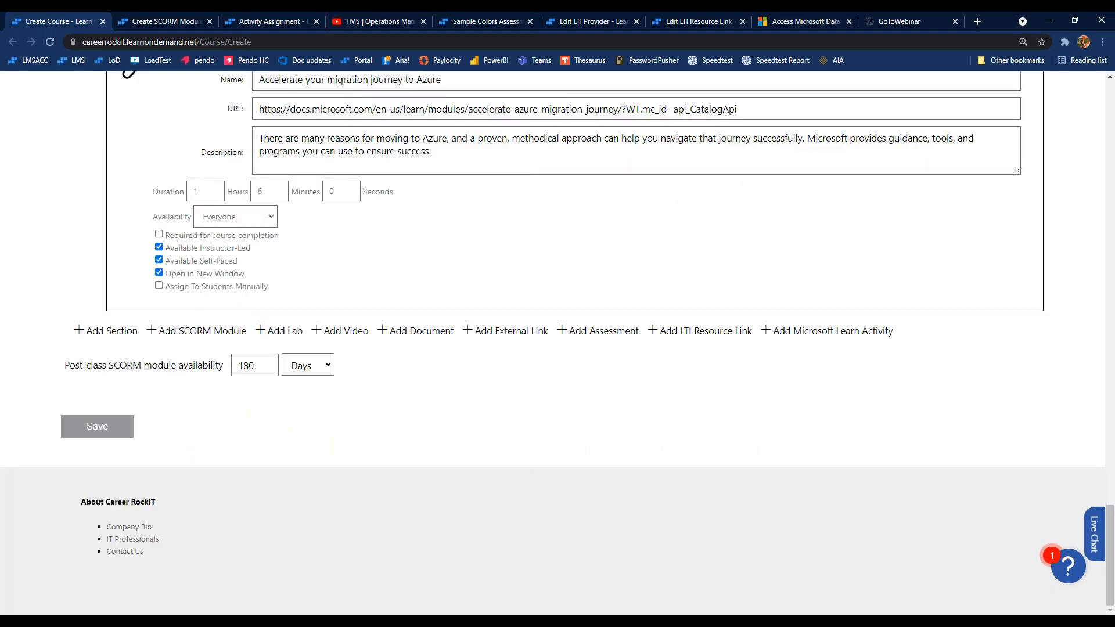
click(117, 336)
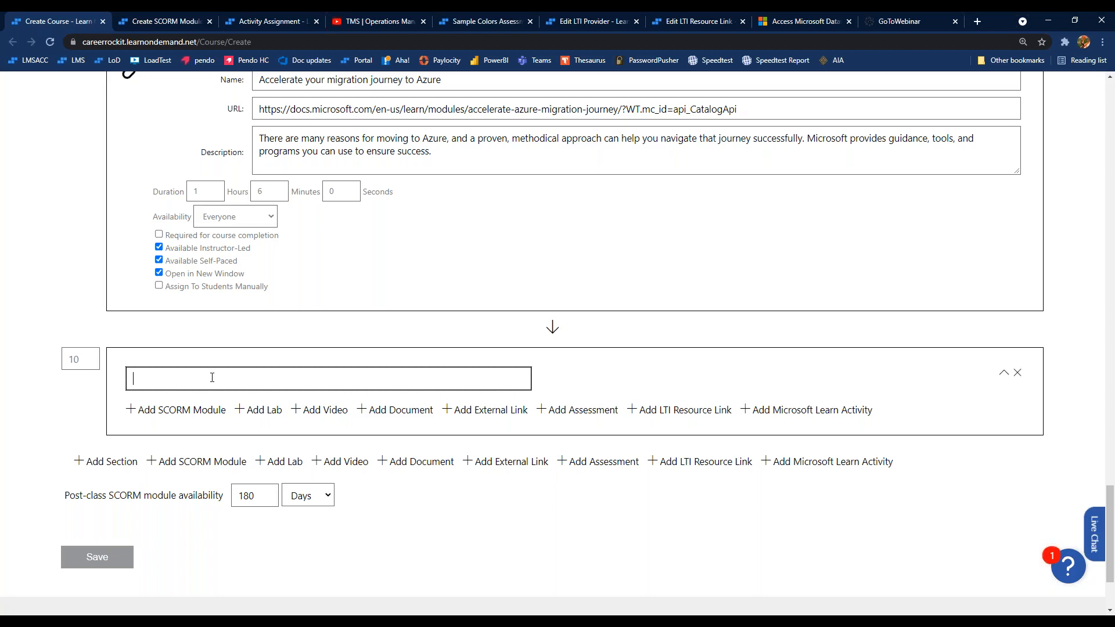
text(dditional Resources)
click(603, 372)
- Compare the activity types that can be added inside the Additional Resources section with those available at course level
drag(123, 406, 877, 428)
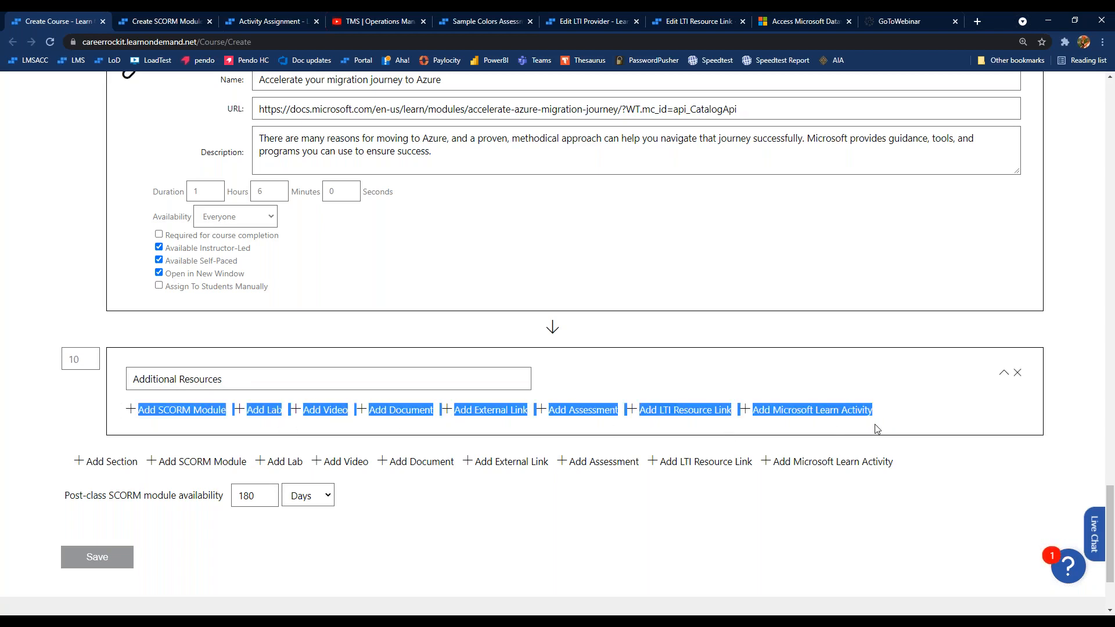
drag(917, 465, 58, 446)
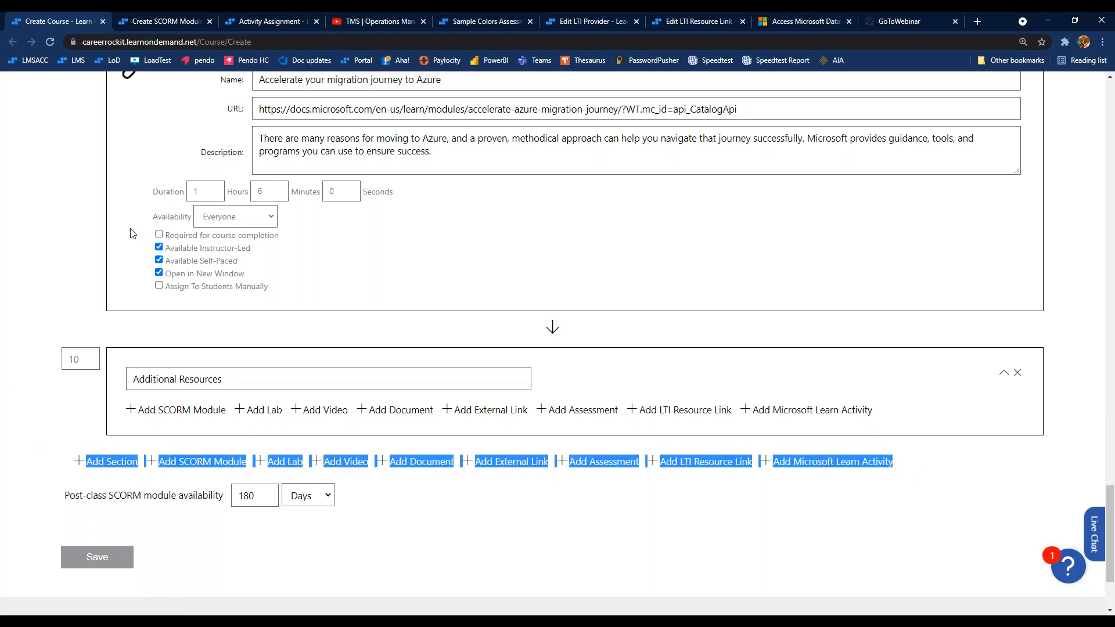
drag(131, 423, 872, 433)
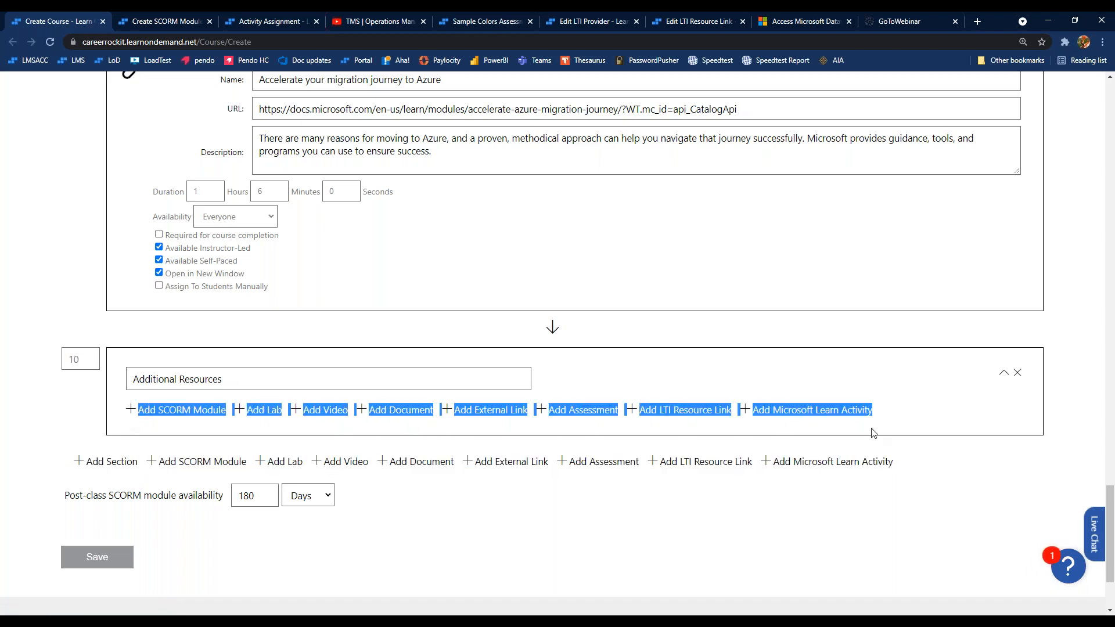
click(918, 400)
- Add the Microsoft Learn module Accelerate and scale a Spring Boot application with Azure Cache for Redis to the Additional Resources section
click(859, 412)
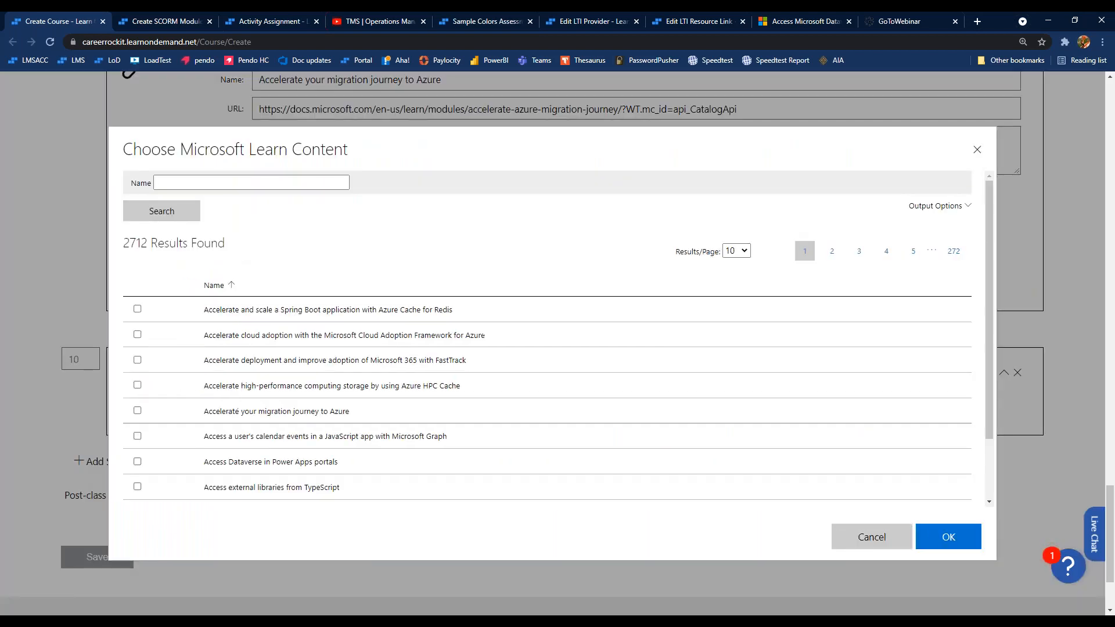
click(137, 309)
click(946, 540)
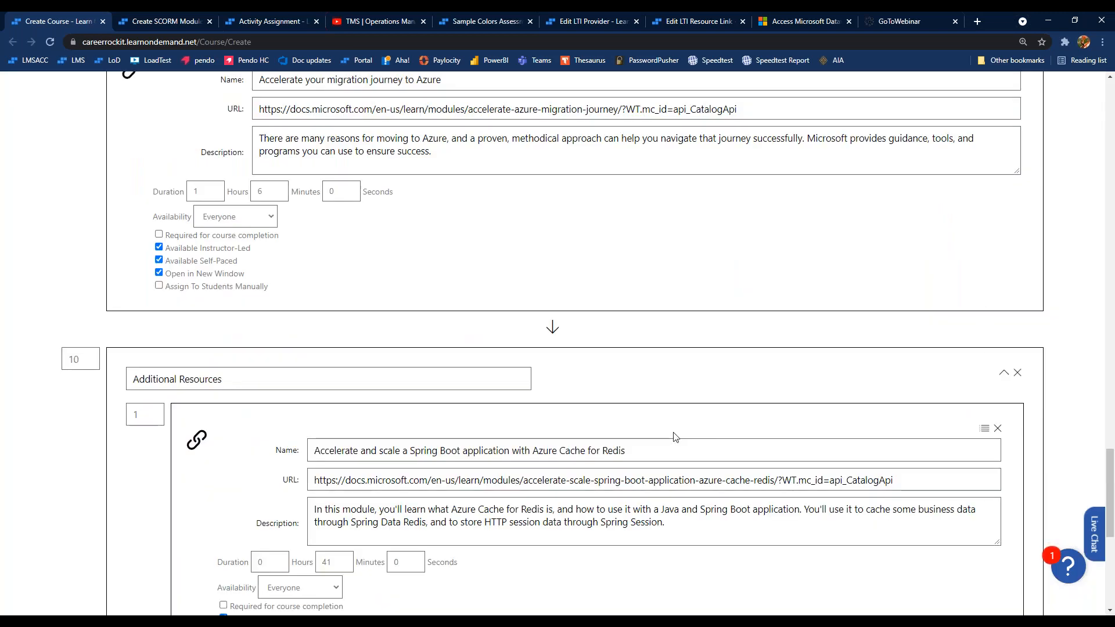
scroll(674, 437, down, 2)
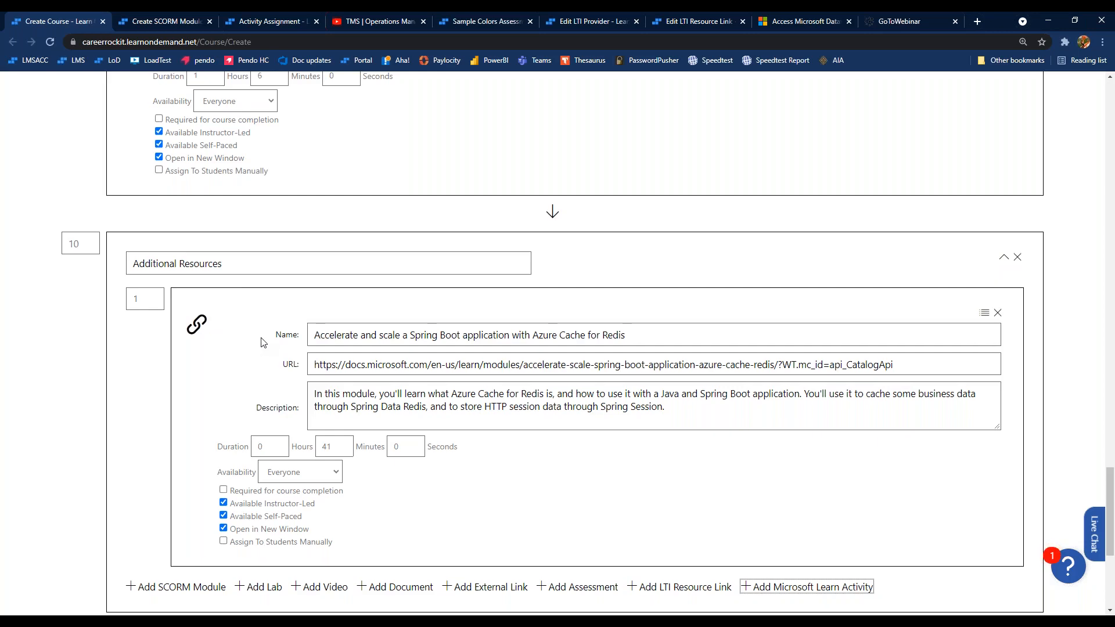
- Move the activity Accelerate your migration journey to Azure into the Additional Resources section, above the Spring Boot module
scroll(263, 342, up, 3)
scroll(342, 326, up, 1)
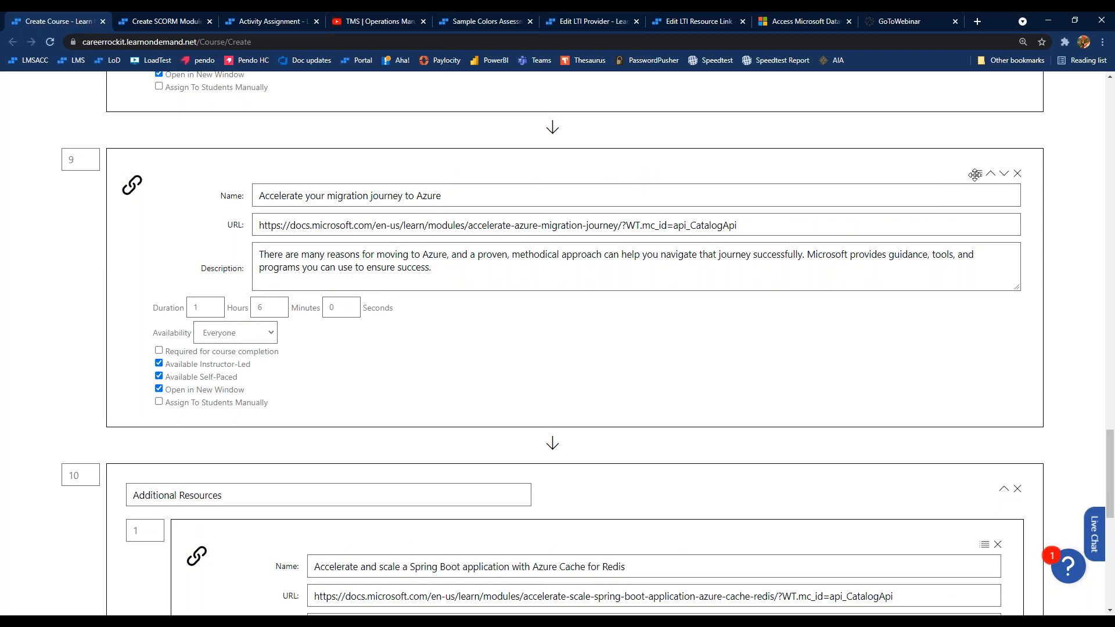
drag(974, 178, 979, 204)
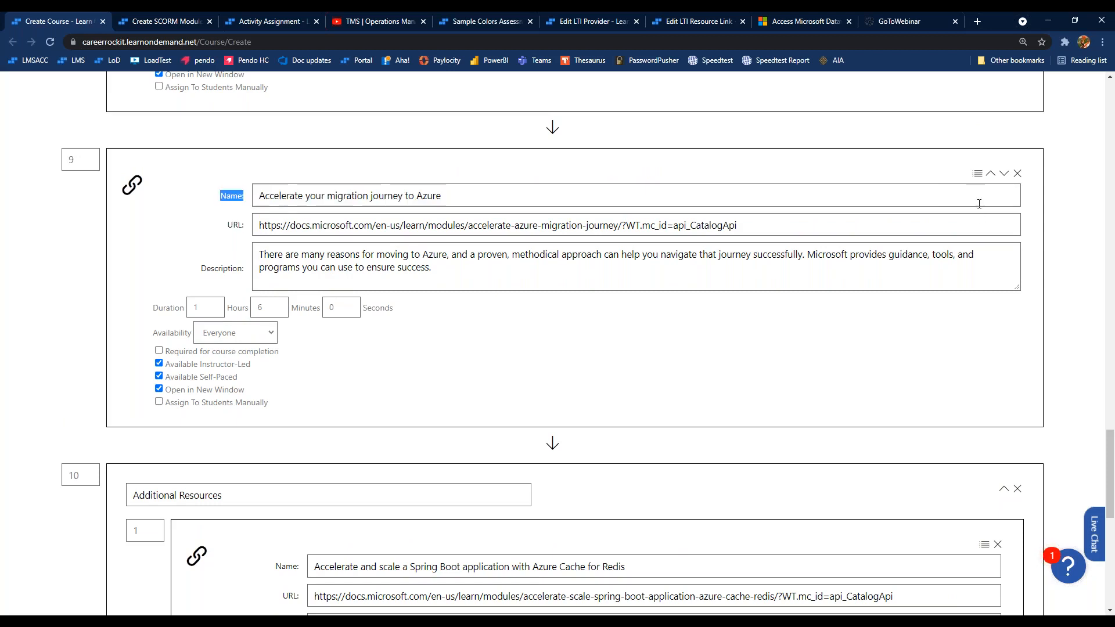
click(975, 173)
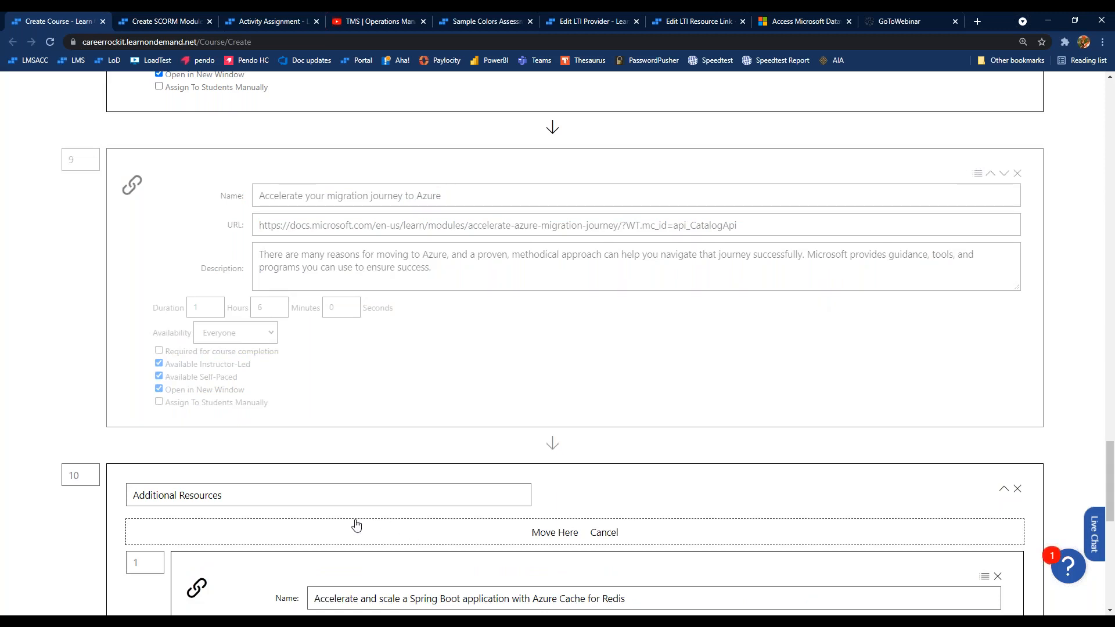
scroll(525, 457, down, 2)
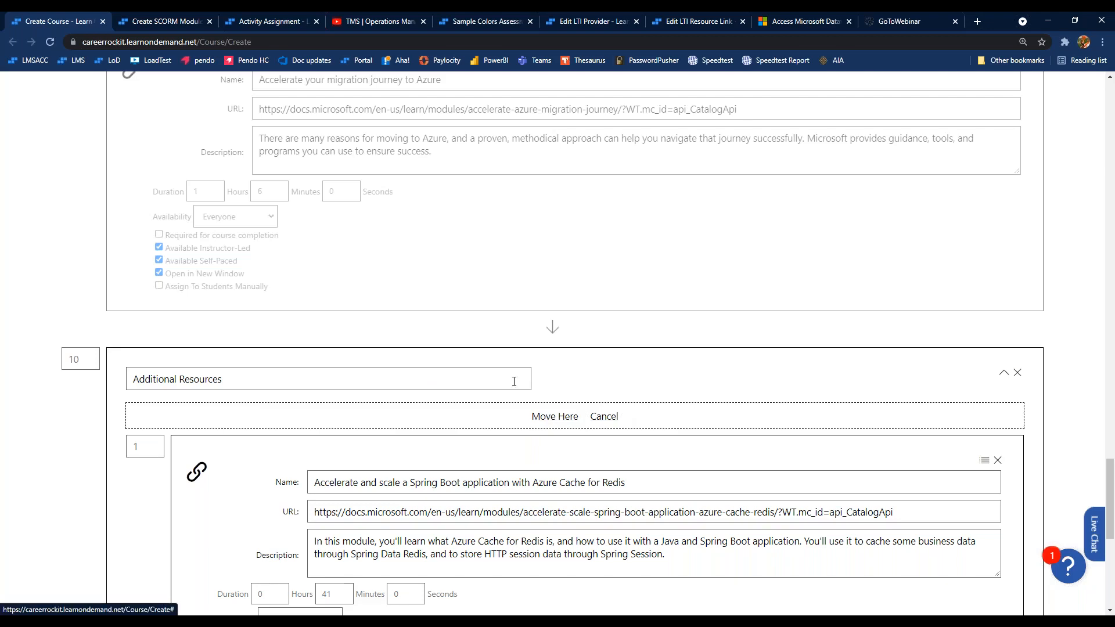
scroll(514, 381, up, 1)
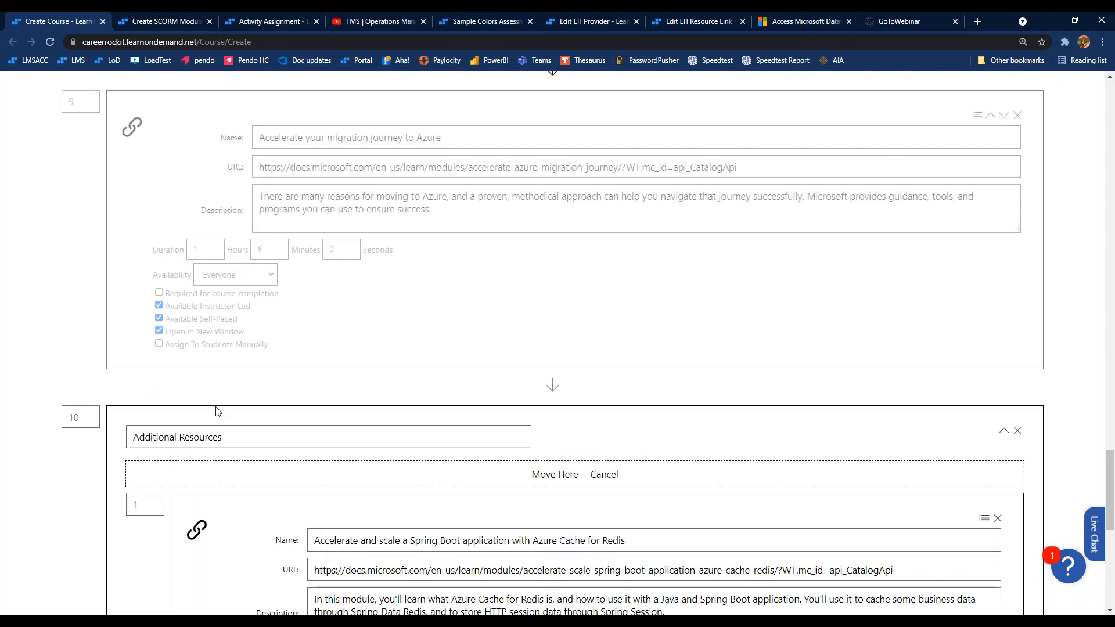
scroll(218, 411, up, 7)
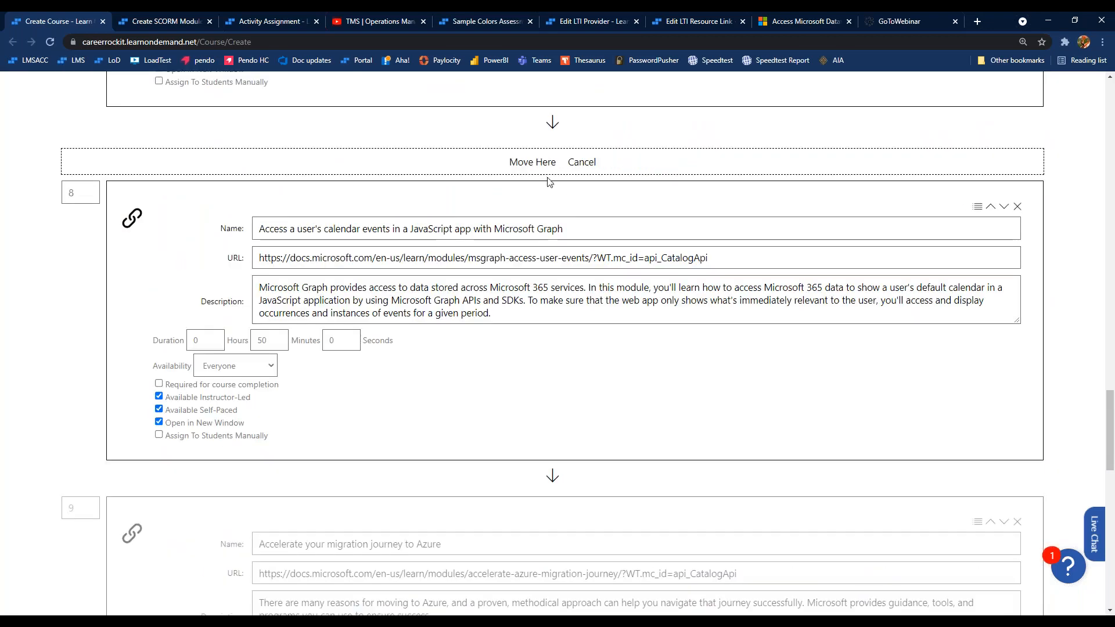
scroll(429, 272, up, 5)
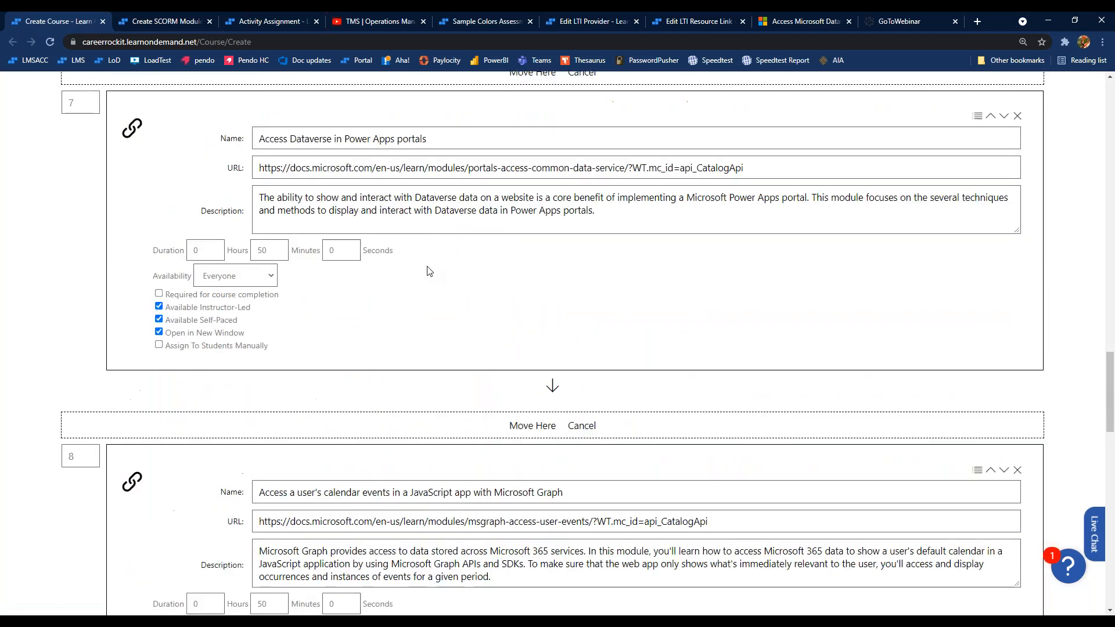
scroll(488, 361, up, 5)
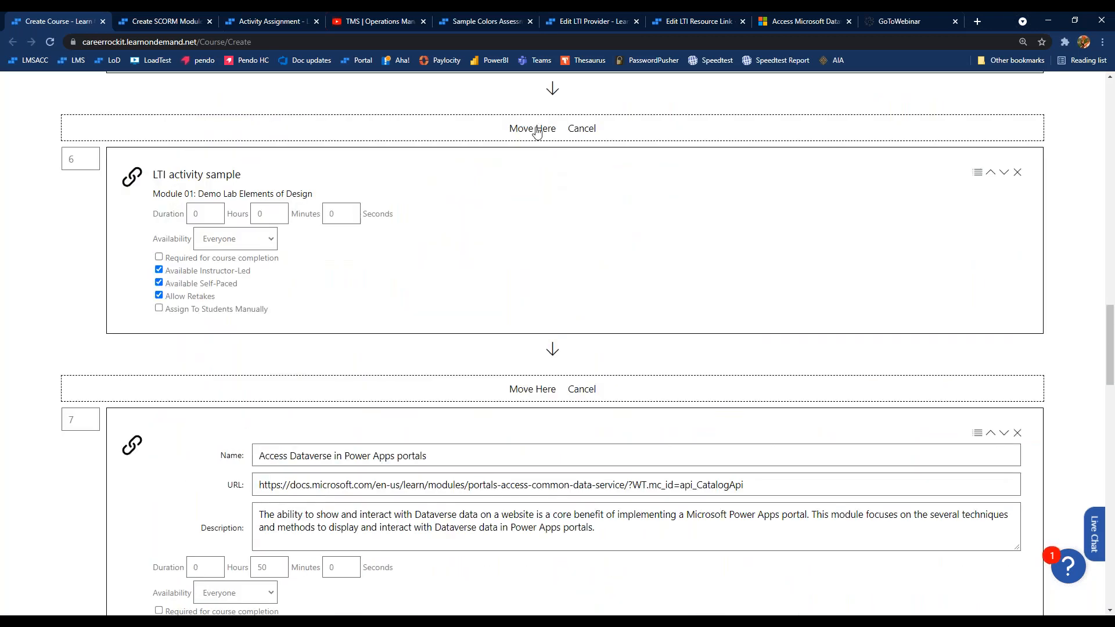
scroll(518, 271, up, 3)
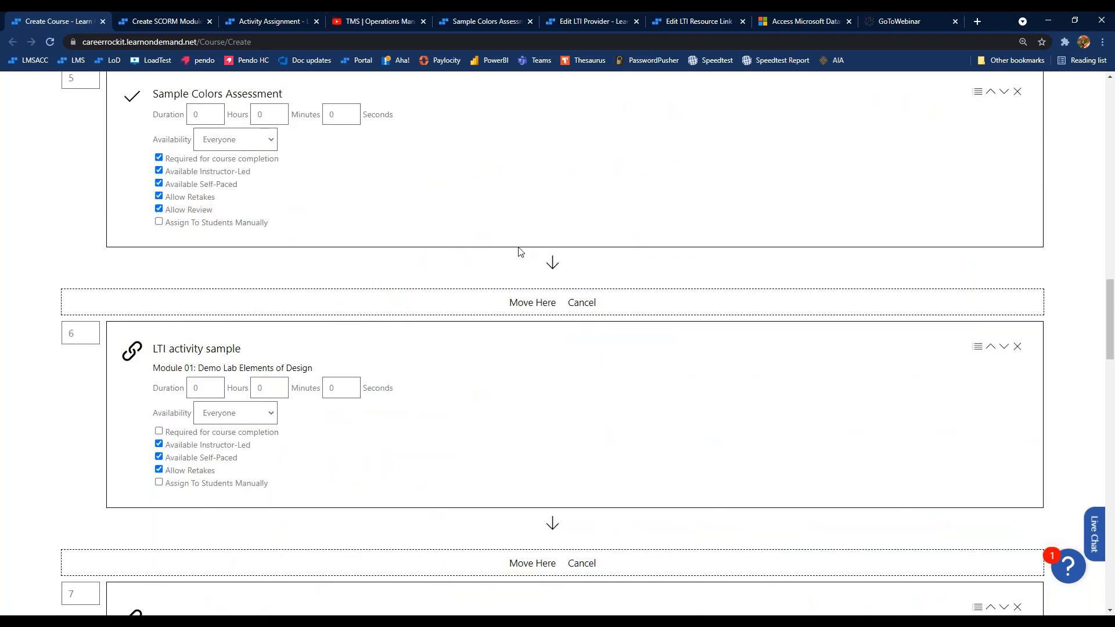
scroll(525, 221, up, 2)
scroll(507, 339, down, 4)
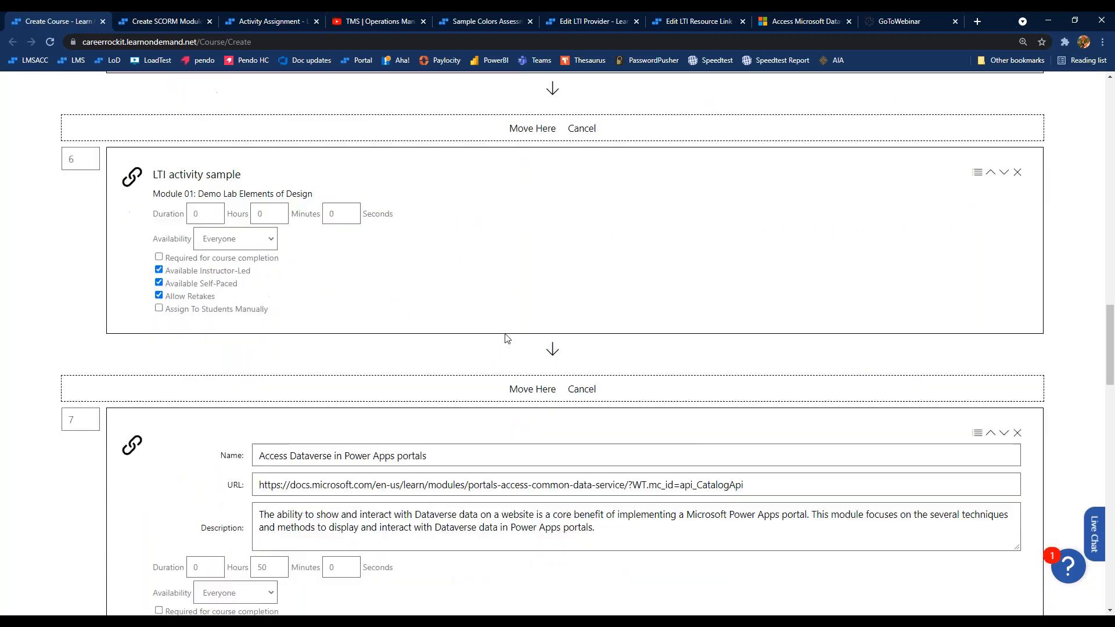
scroll(506, 338, down, 14)
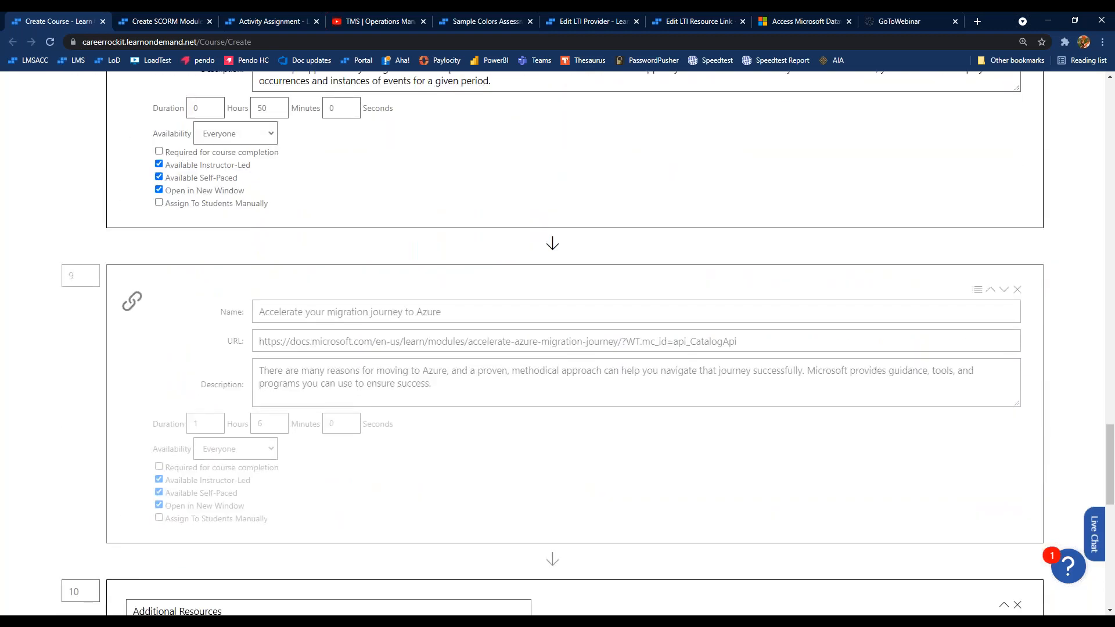
scroll(549, 418, down, 4)
click(554, 416)
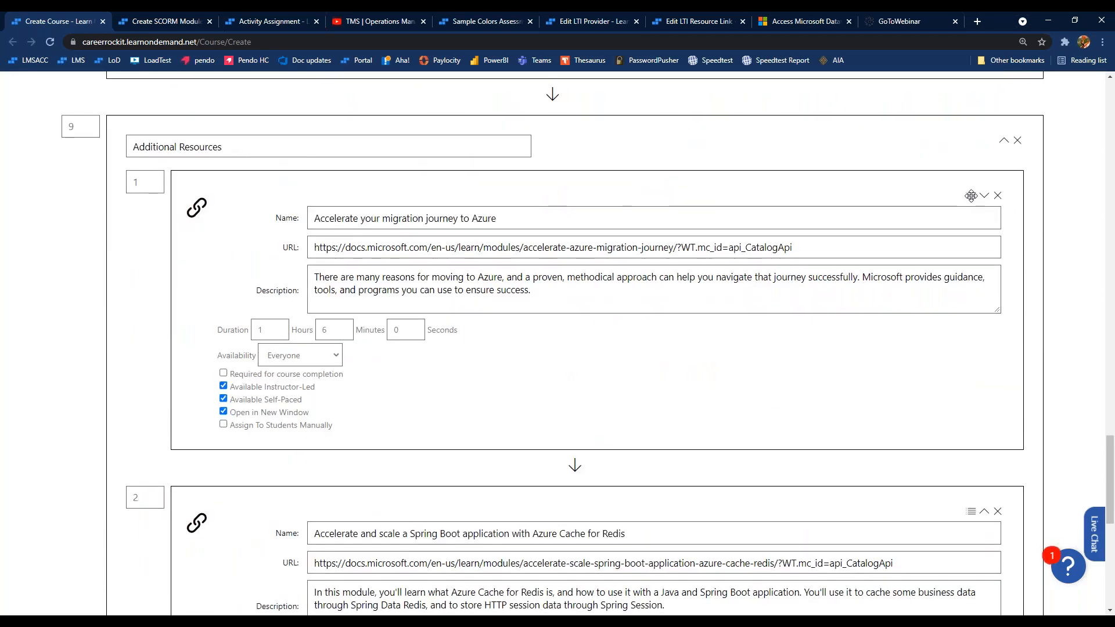
- Move the Azure migration journey activity out of the Additional Resources section to course level, directly above that section
click(972, 196)
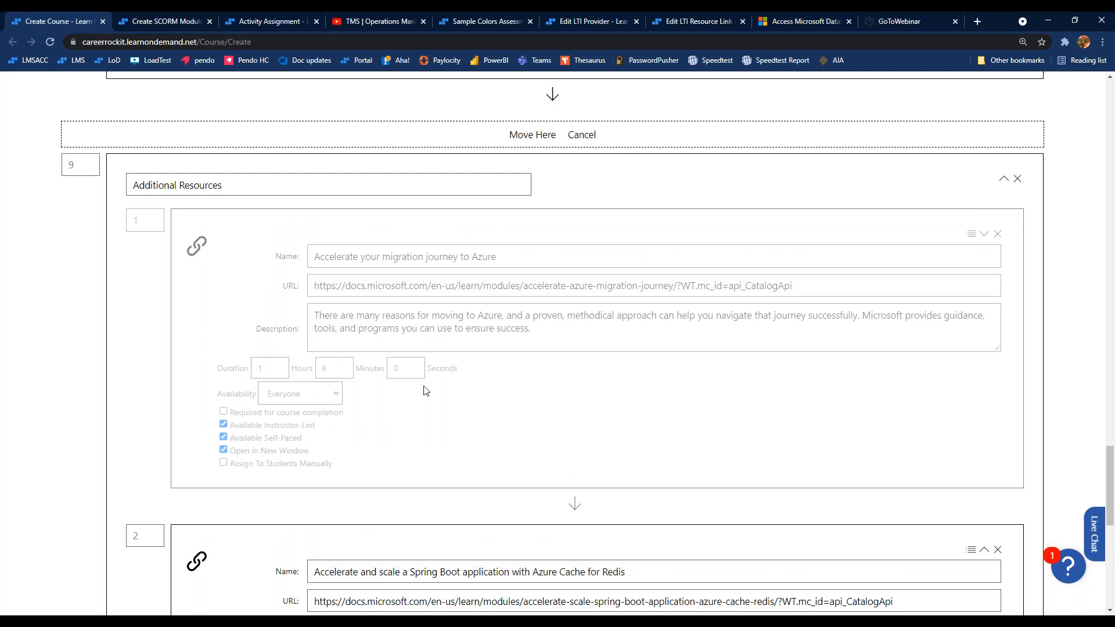
scroll(426, 391, up, 2)
click(533, 252)
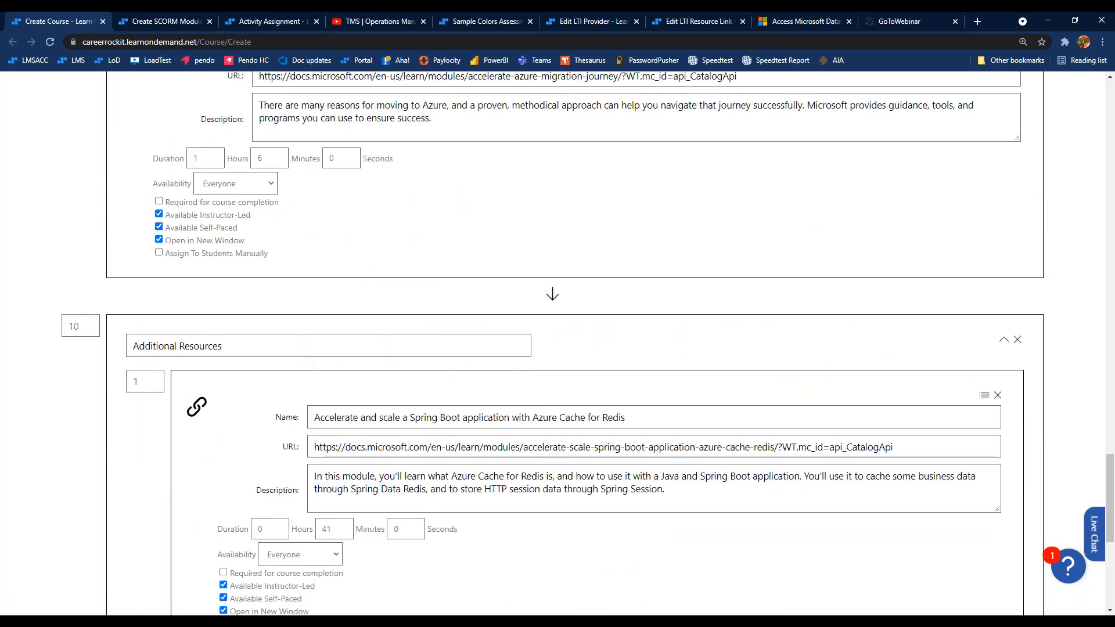
scroll(552, 343, down, 4)
scroll(552, 343, up, 2)
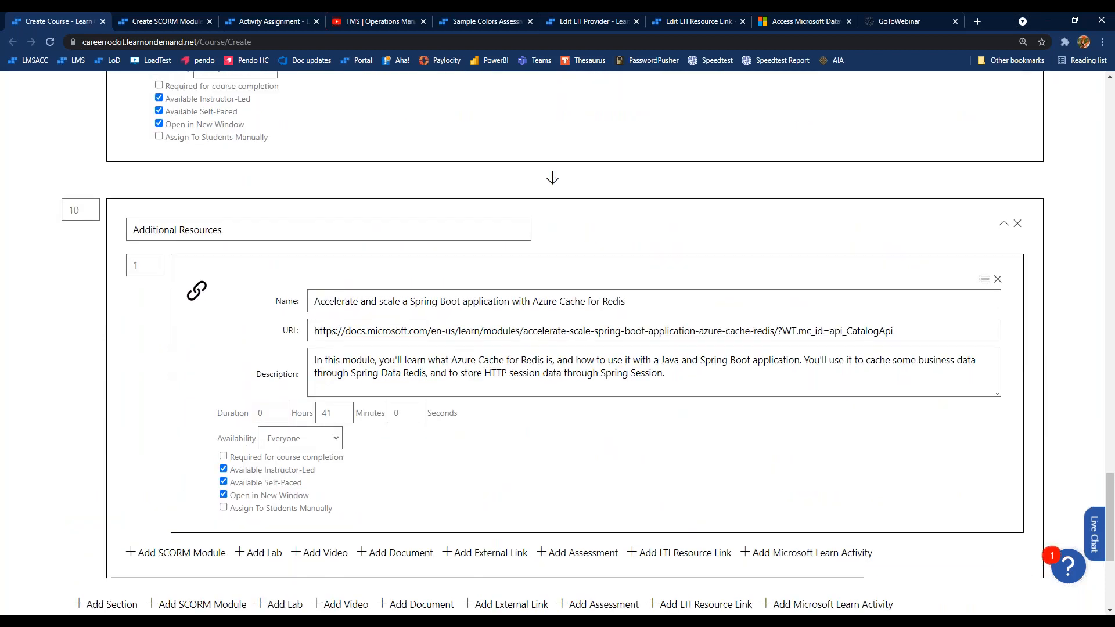